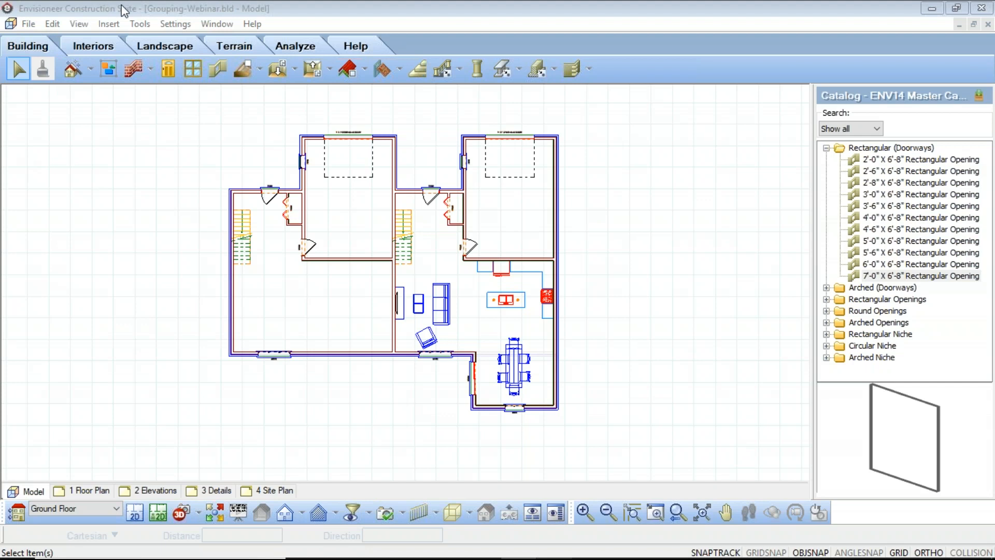
- Show the group catalog and preview the Sun Room and Pergola groups
left_click(108, 71)
left_click(879, 160)
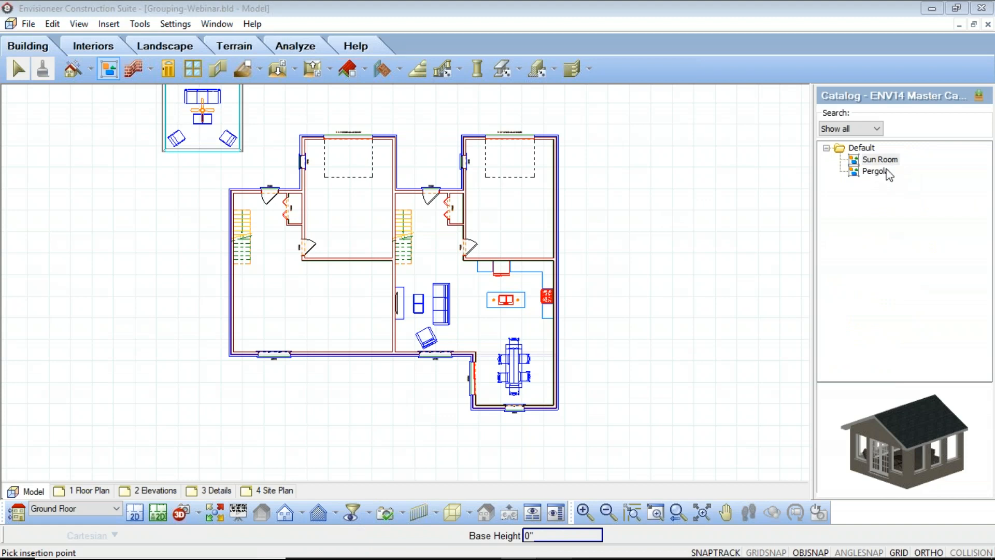
left_click(886, 172)
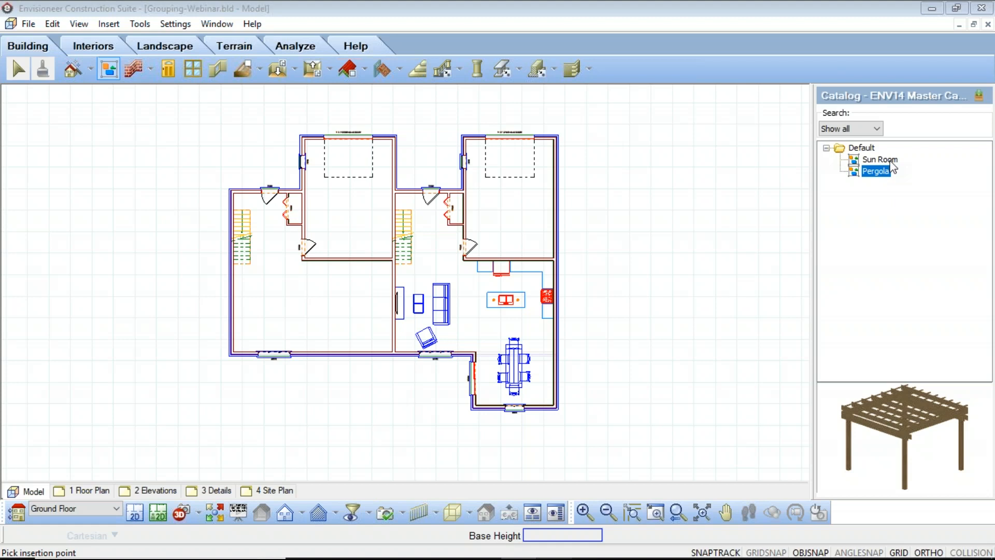
left_click(886, 161)
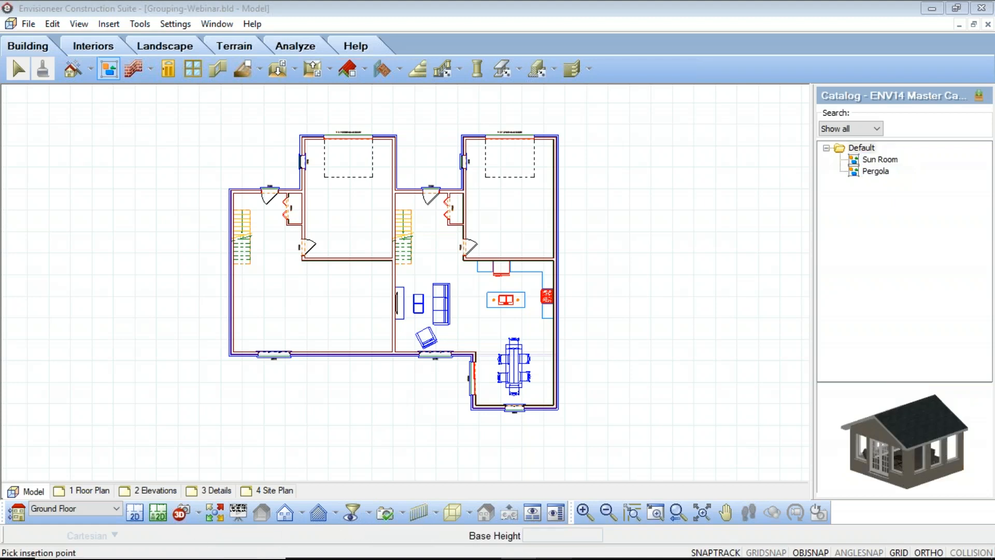
- Open the Sun Room group's definition and examine its element list and 3D preview from several sides
double_click(881, 160)
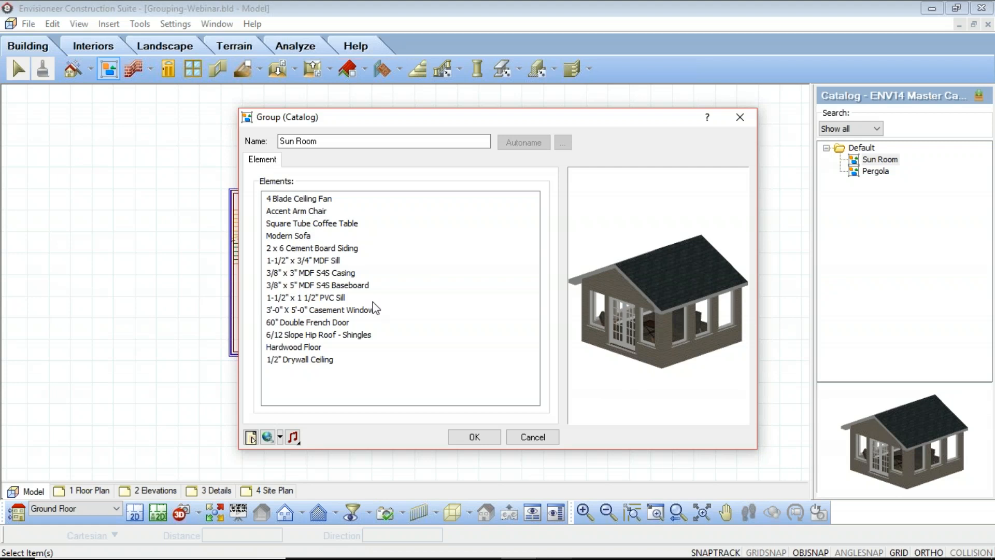
left_click_drag(676, 300, 616, 281)
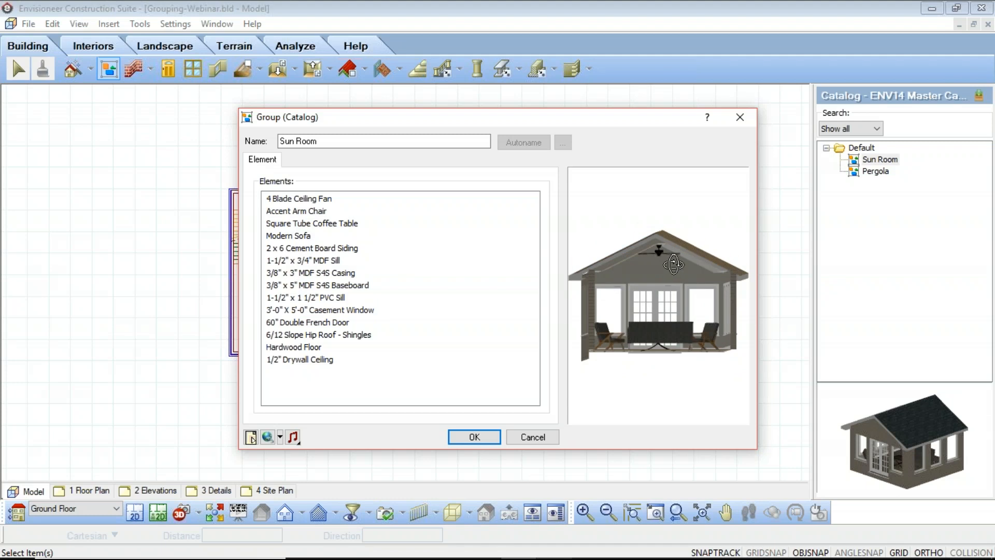
left_click_drag(649, 334, 658, 316)
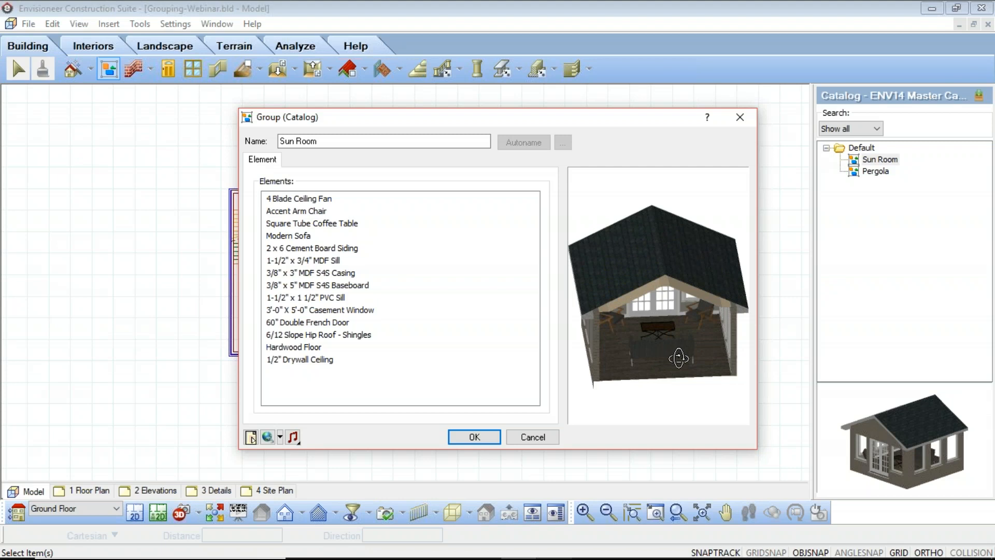
left_click_drag(678, 357, 633, 343)
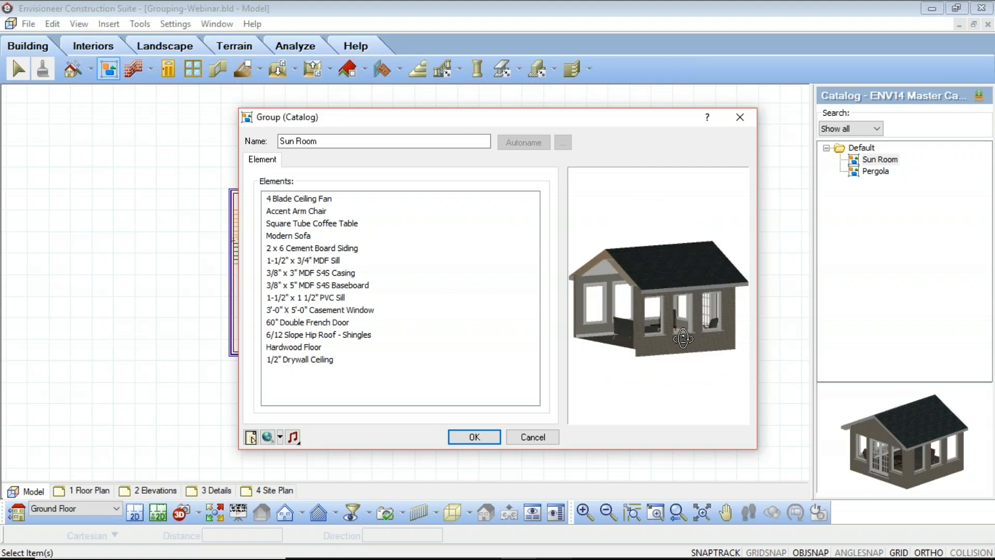
left_click_drag(641, 310, 715, 321)
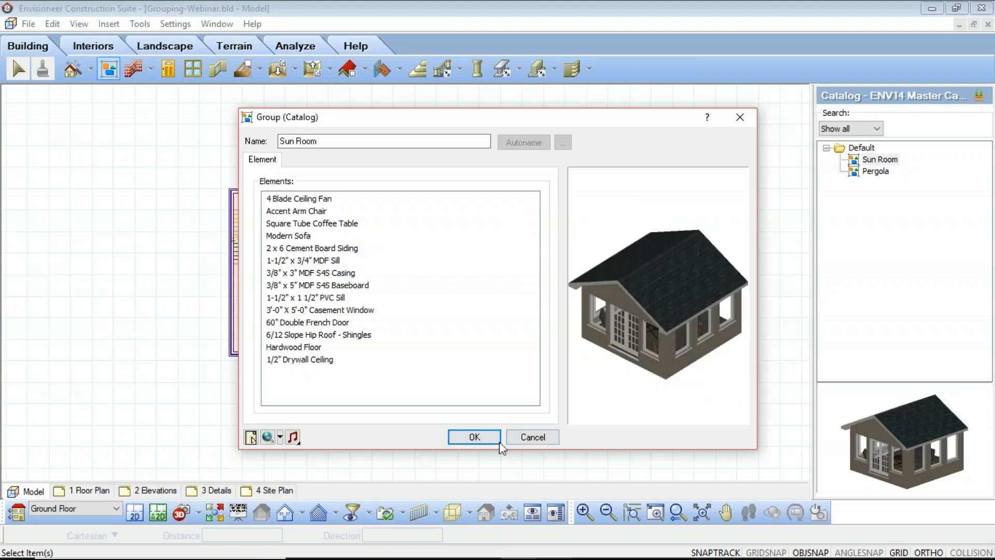
left_click(476, 438)
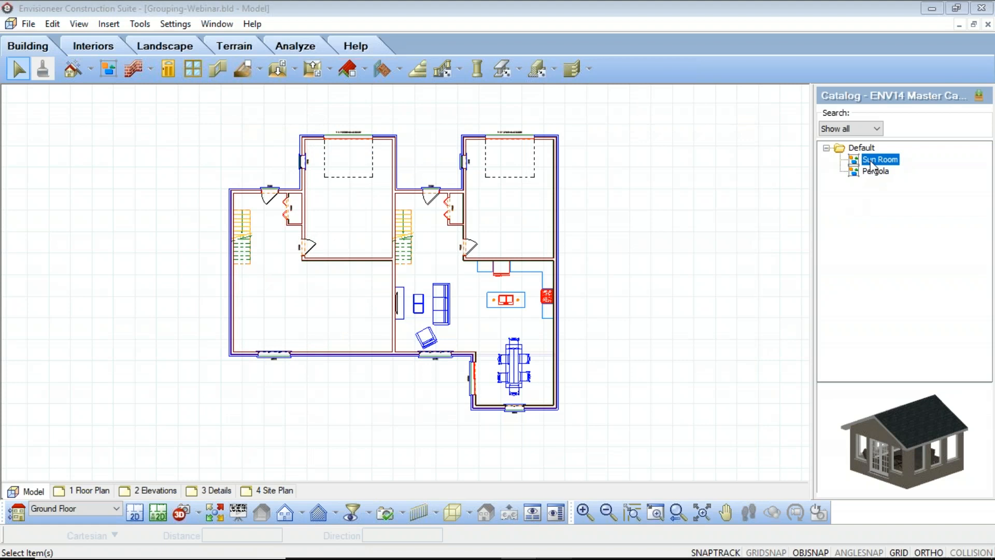
- Insert the Sun Room group against the left unit's rear exterior wall, beside the party wall, at base height 0"
left_click(874, 162)
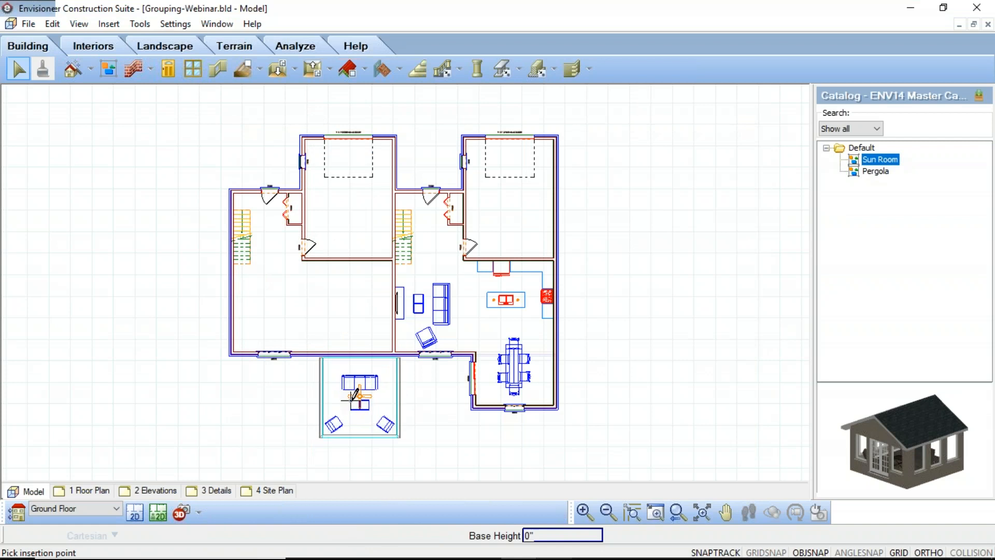
left_click(360, 392)
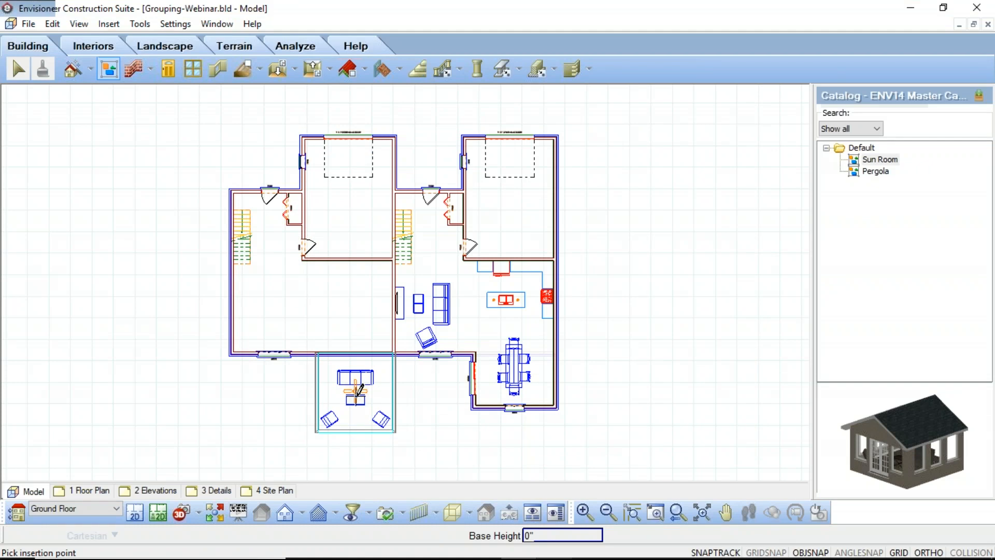
key("Escape")
- Examine the placed sun room up close, checking a side casement window and the sofa as individually selectable elements
left_click(350, 399)
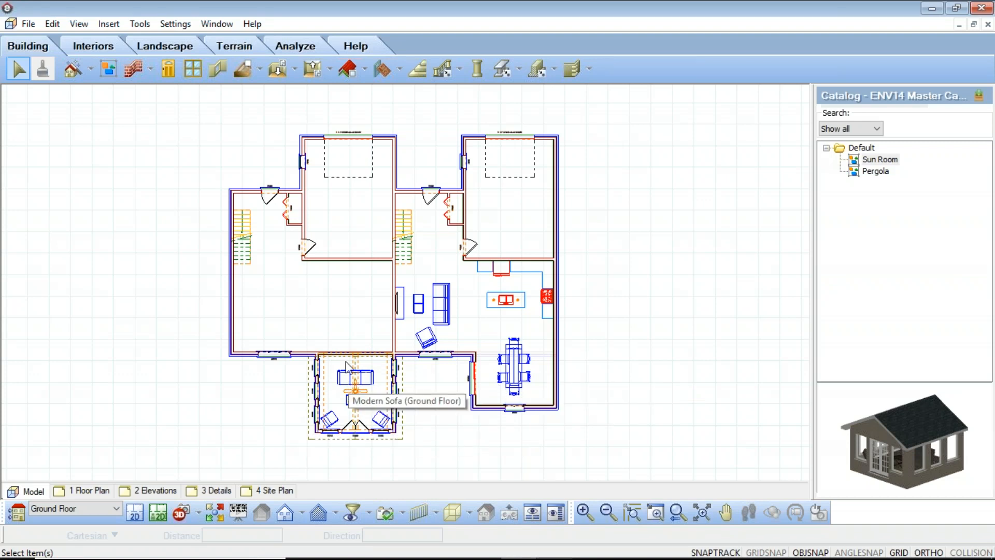
scroll(363, 384, "up", 2)
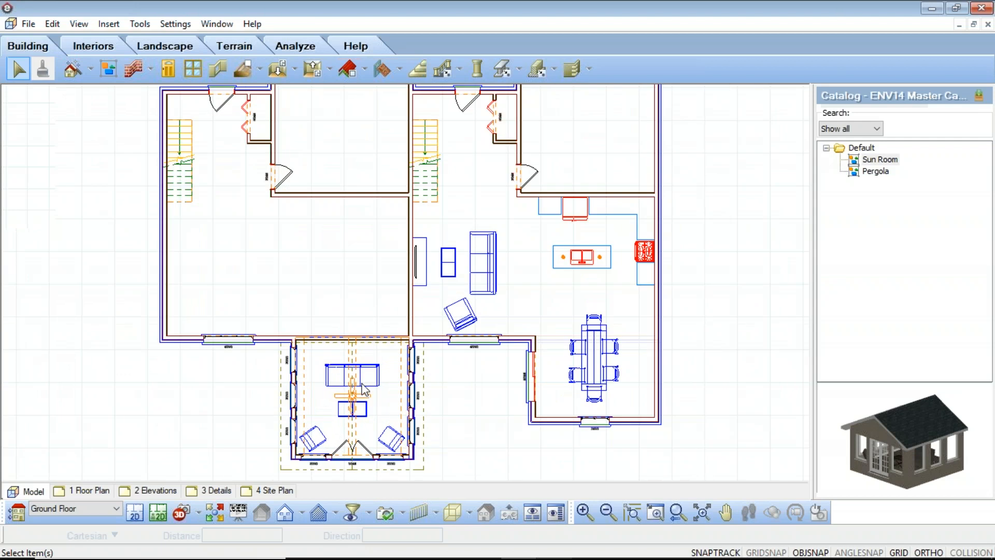
scroll(362, 386, "up", 3)
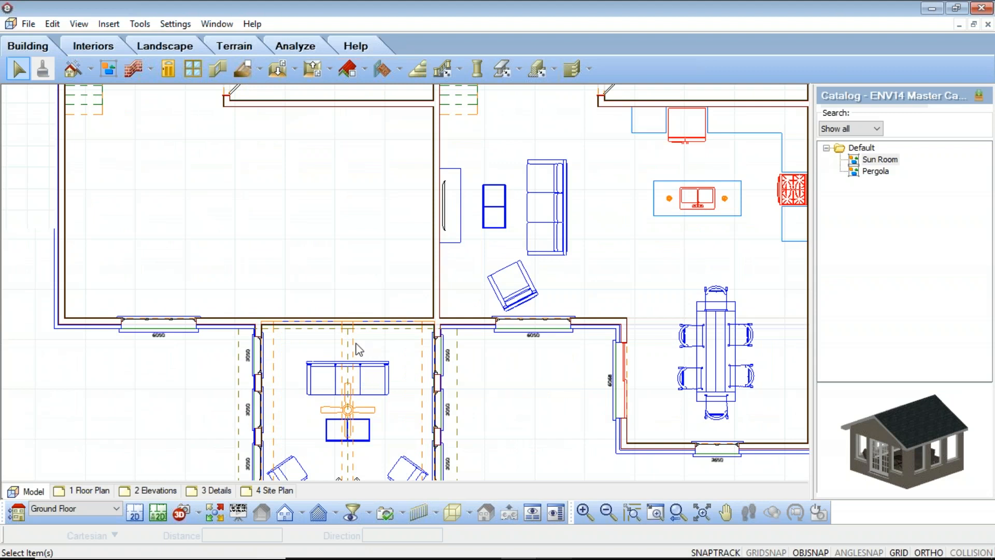
scroll(357, 347, "down", 2)
scroll(272, 381, "up", 3)
scroll(280, 409, "down", 2)
scroll(237, 420, "up", 2)
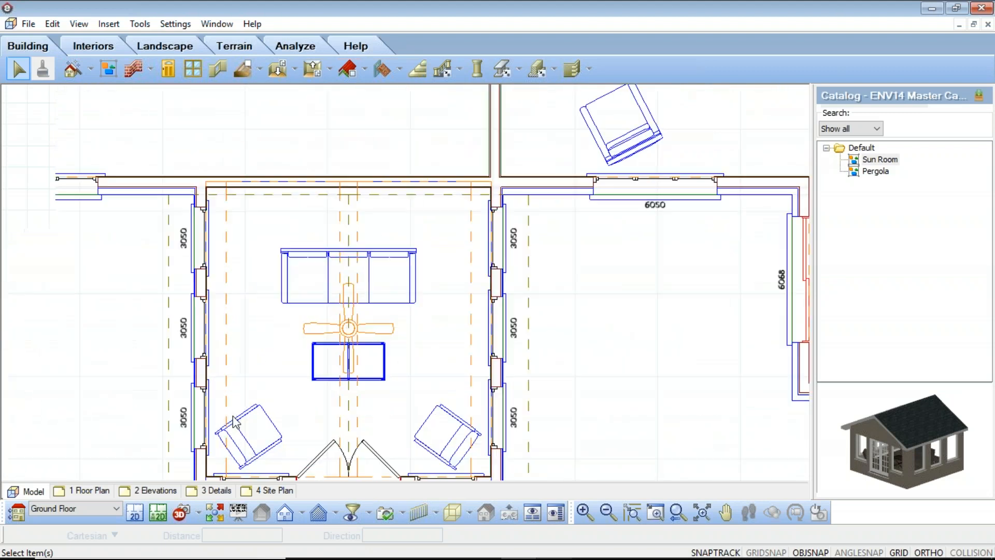
left_click(203, 322)
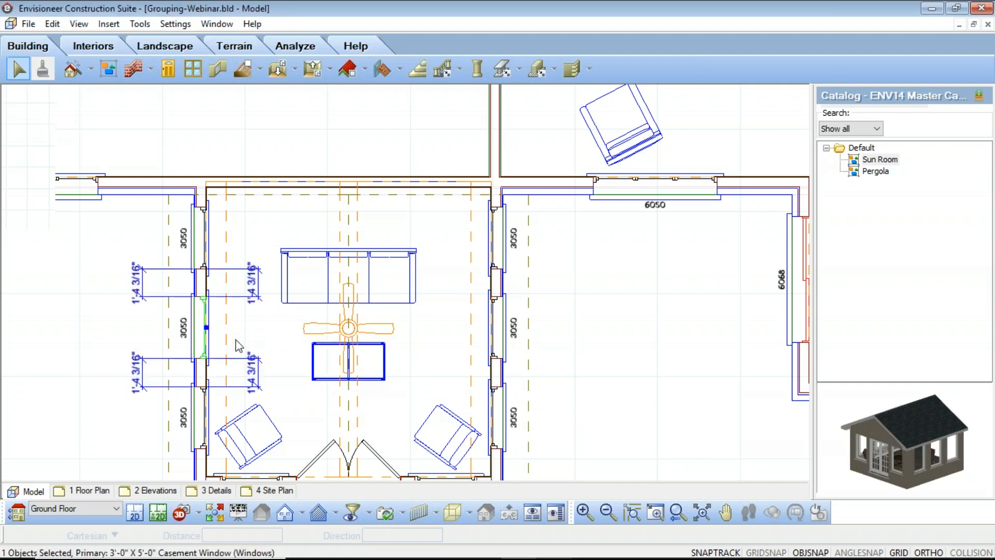
left_click(412, 295)
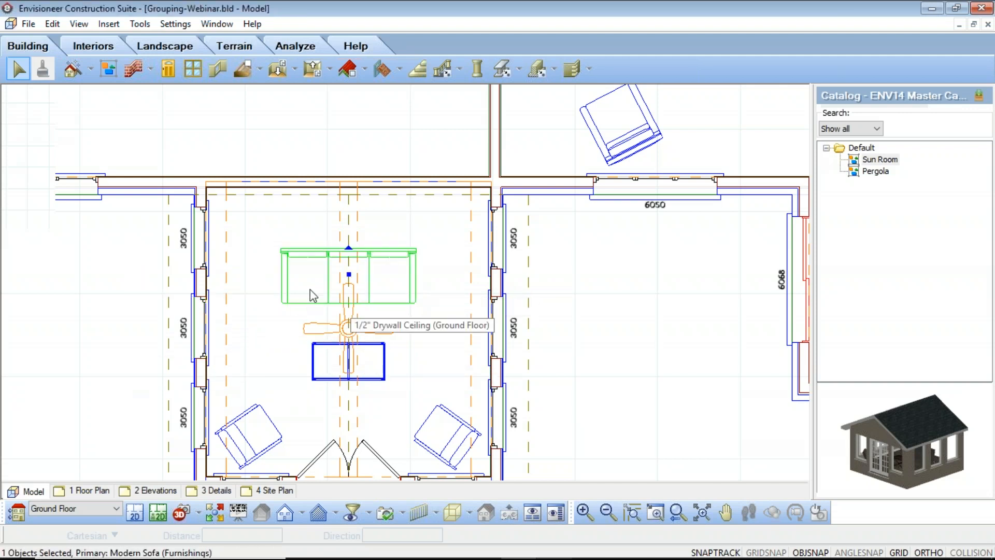
key("Escape")
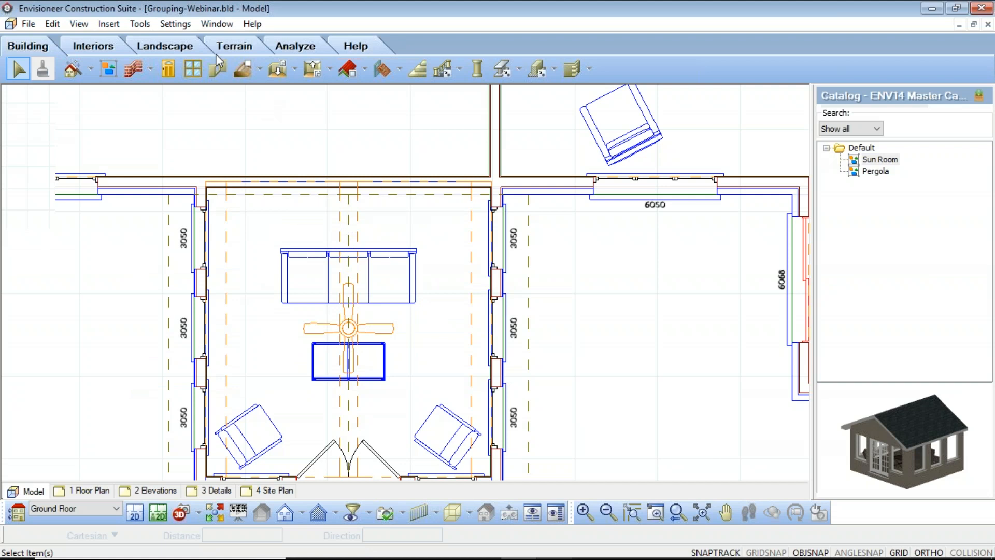
- Insert a 7'-0" X 6'-8" Rectangular Opening centered on the wall between the house and the sun room
left_click(219, 69)
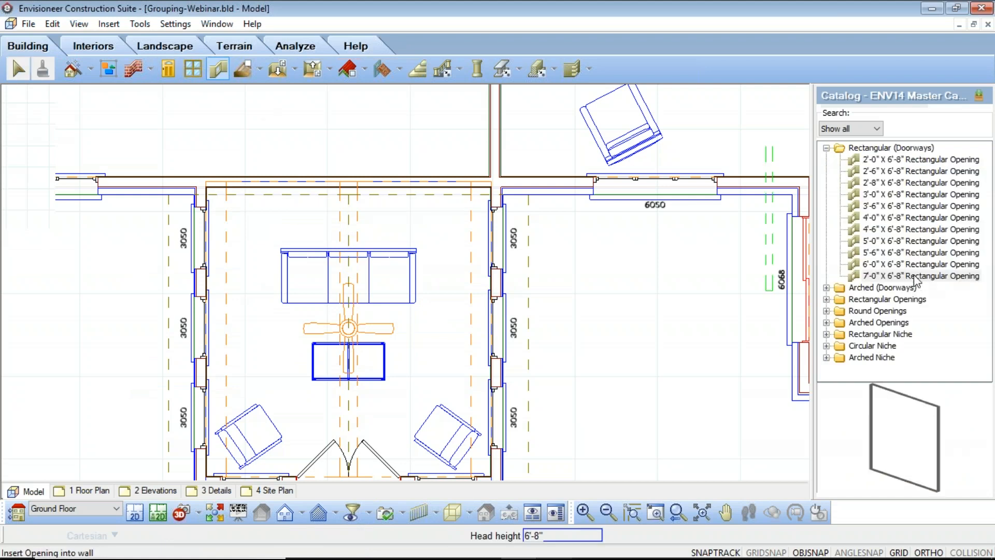
right_click(355, 190)
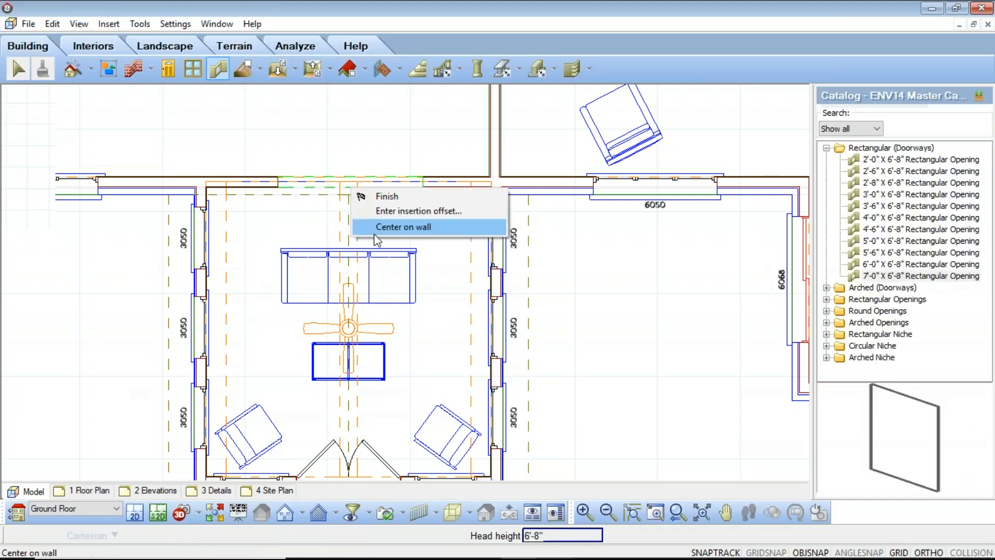
left_click(397, 227)
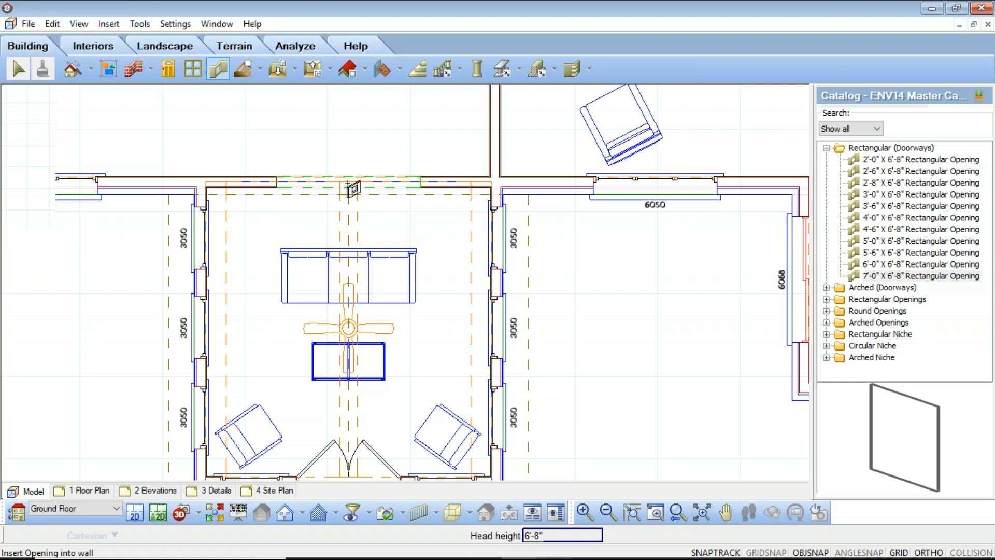
right_click(394, 231)
left_click(418, 240)
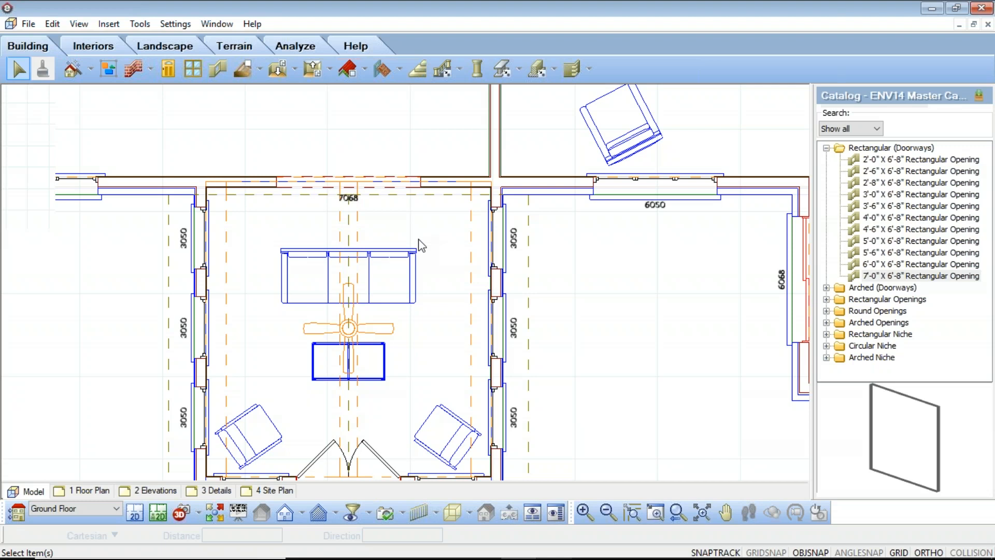
- Create a new group from the kitchen island cabinets, the double sink and the two pendant lights above
scroll(422, 244, "down", 4)
scroll(521, 226, "down", 1)
middle_click_drag(528, 234, 401, 369)
scroll(384, 346, "down", 2)
scroll(477, 345, "up", 3)
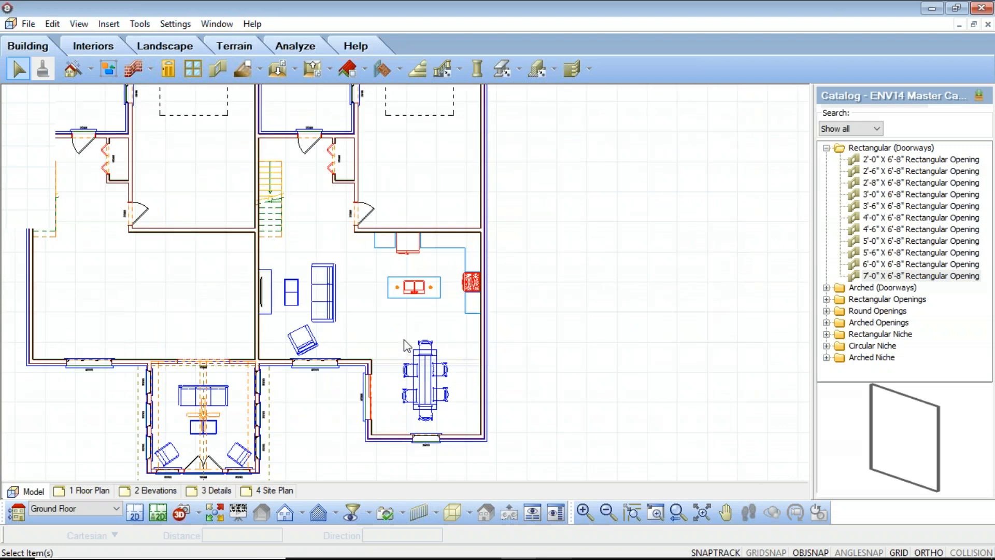
scroll(426, 326, "up", 2)
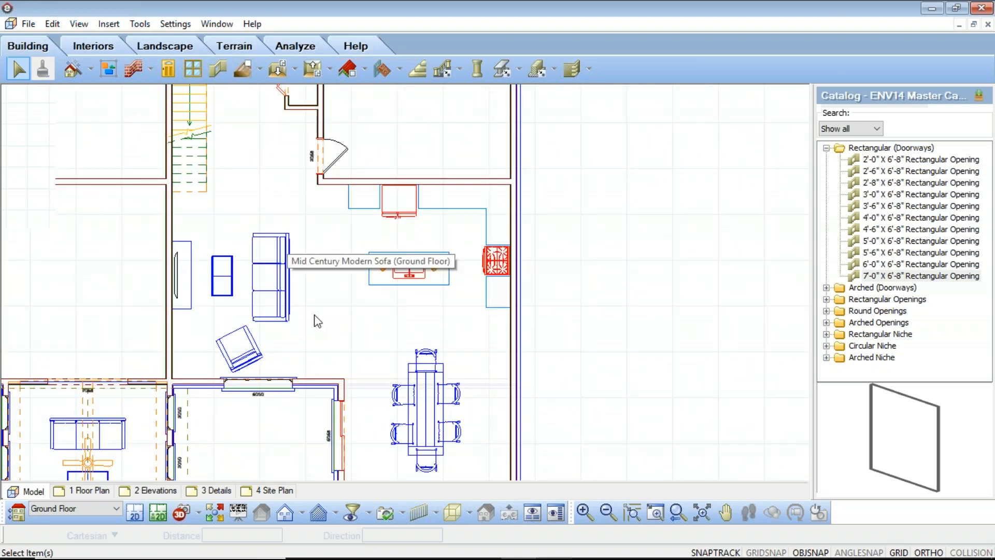
scroll(355, 263, "up", 1)
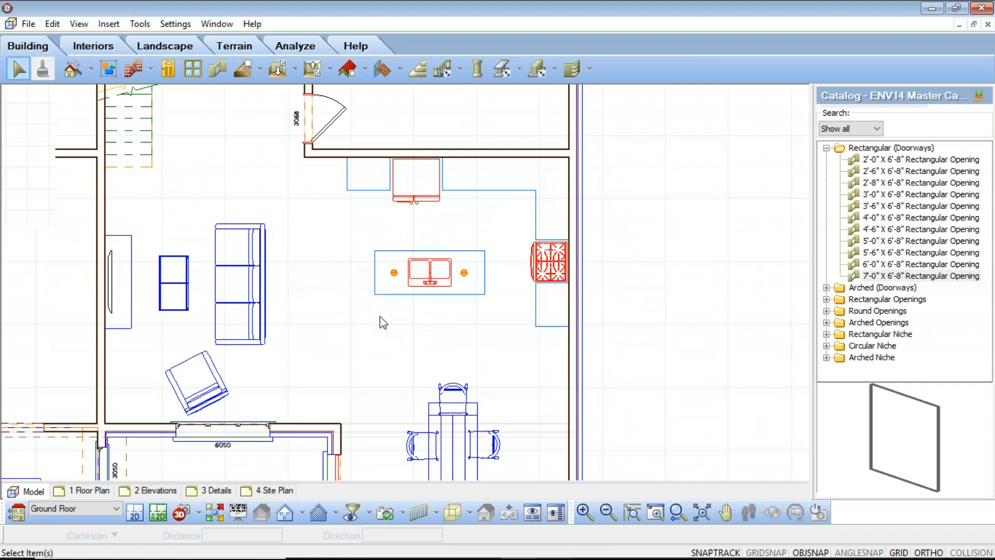
scroll(380, 322, "up", 1)
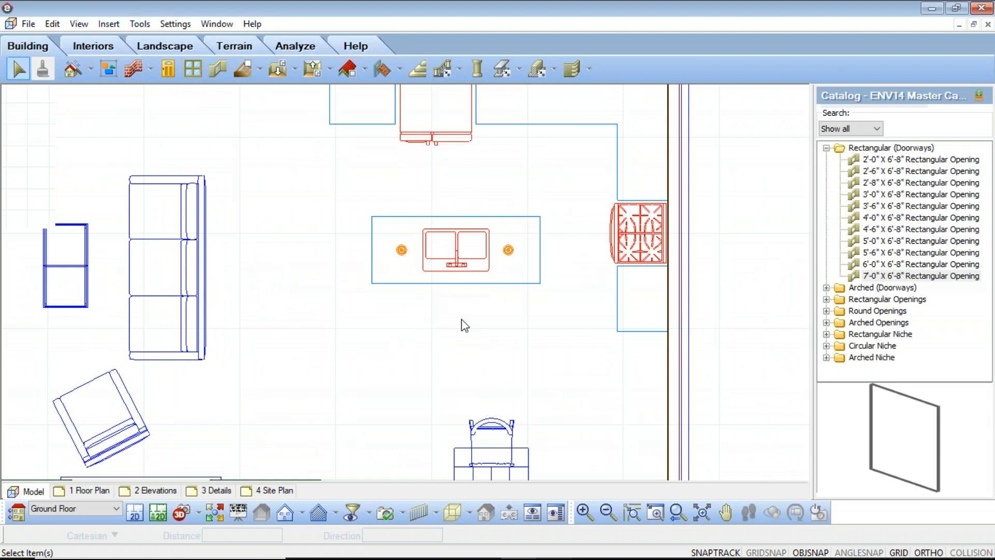
scroll(423, 232, "up", 2)
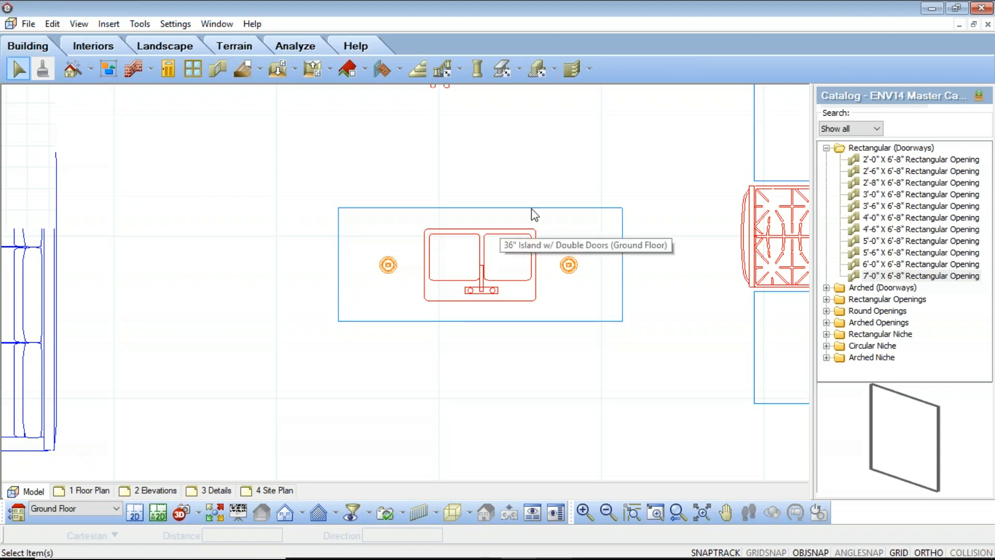
left_click_drag(658, 357, 297, 190)
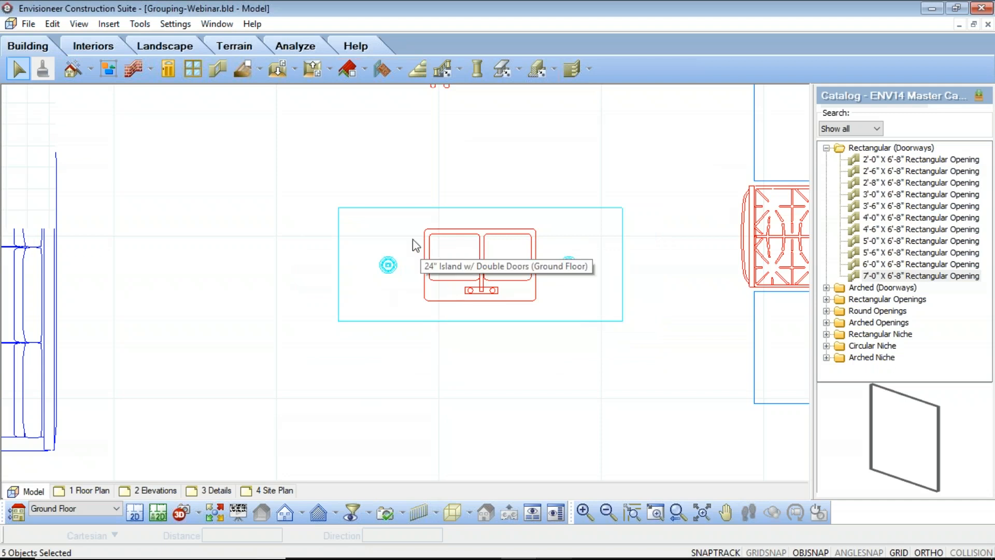
right_click(399, 235)
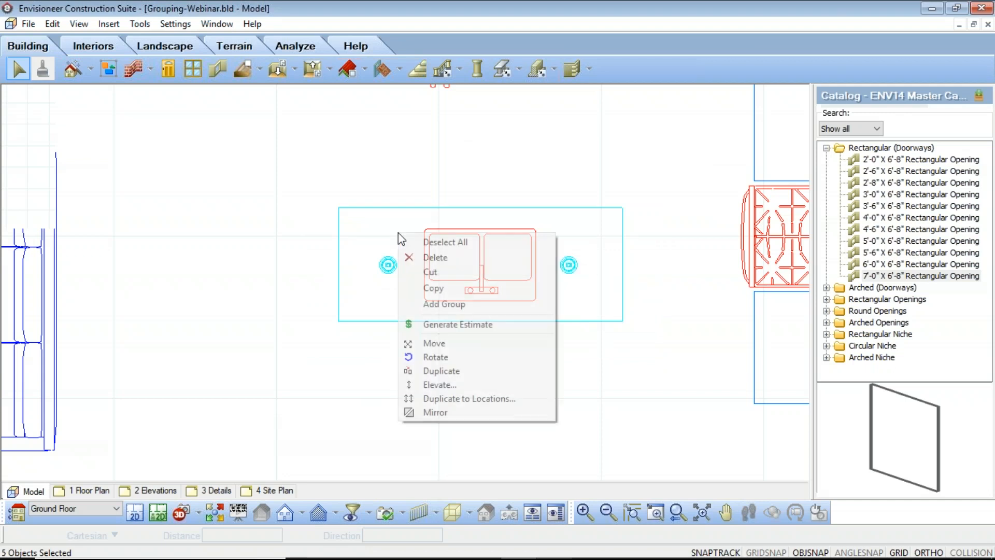
left_click(438, 305)
- Set the new island group's 3D preview to Rendered Outline and rotate it to show the sink and cabinet doors
left_click_drag(631, 311, 661, 363)
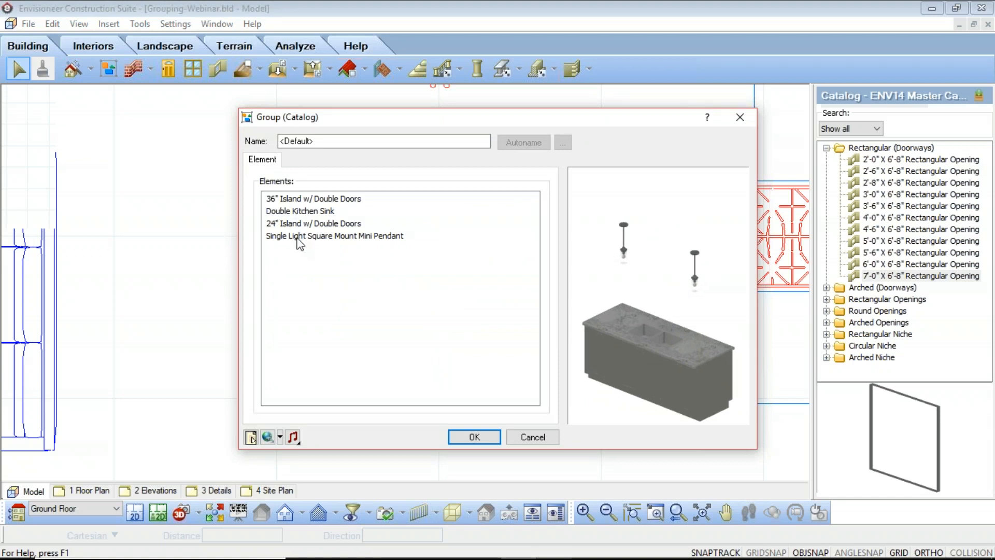
right_click(627, 339)
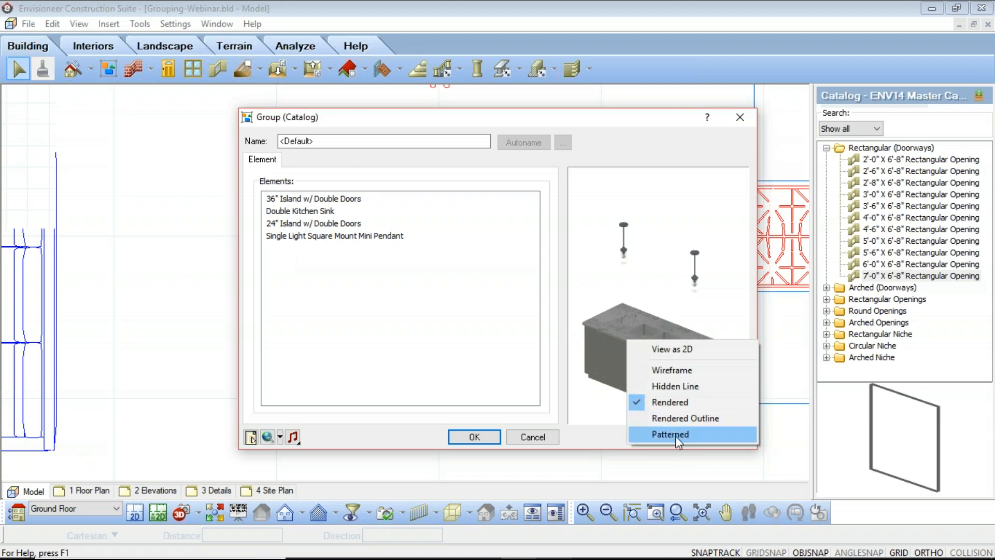
left_click(684, 418)
left_click_drag(676, 382, 560, 377)
left_click_drag(633, 343, 667, 367)
right_click(664, 366)
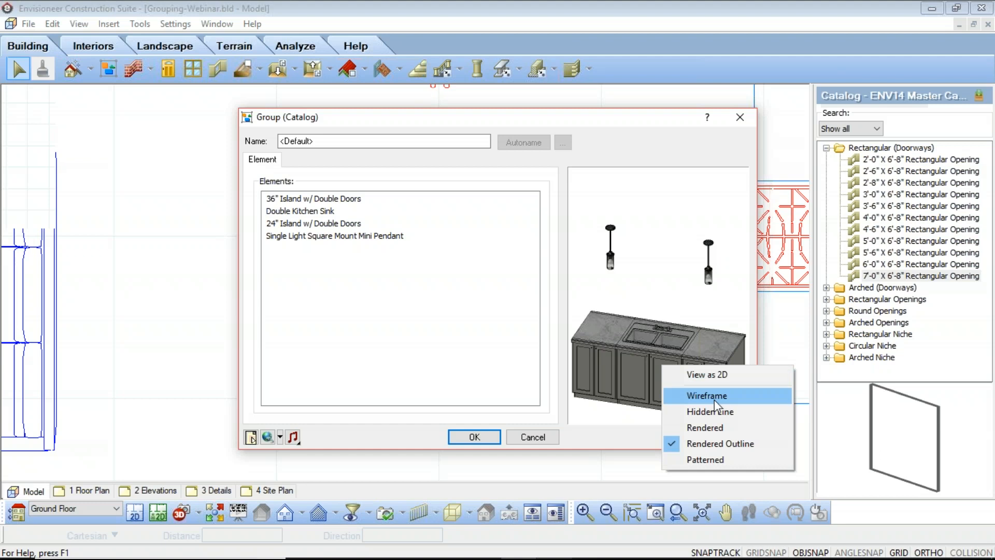
left_click(707, 426)
right_click(625, 344)
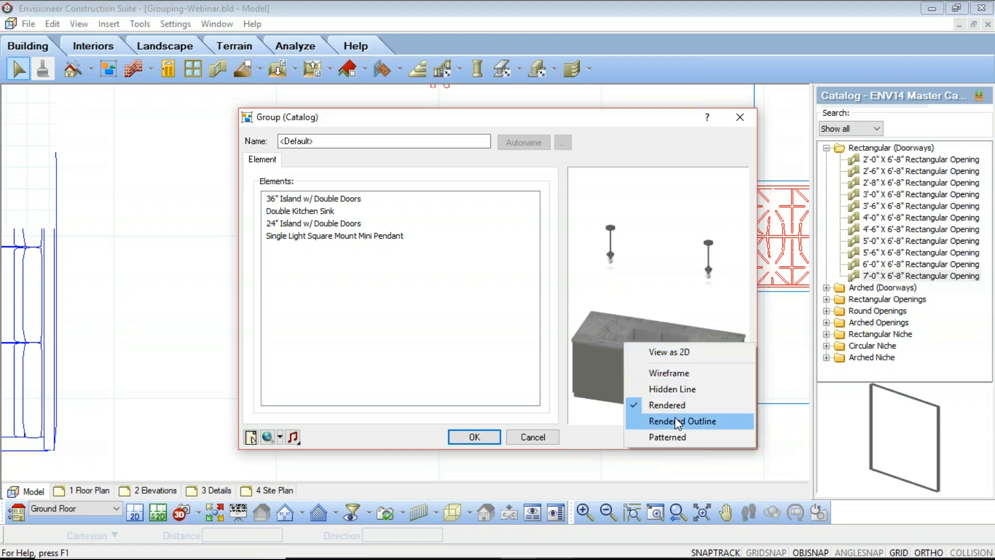
left_click(678, 423)
left_click_drag(628, 352, 668, 355)
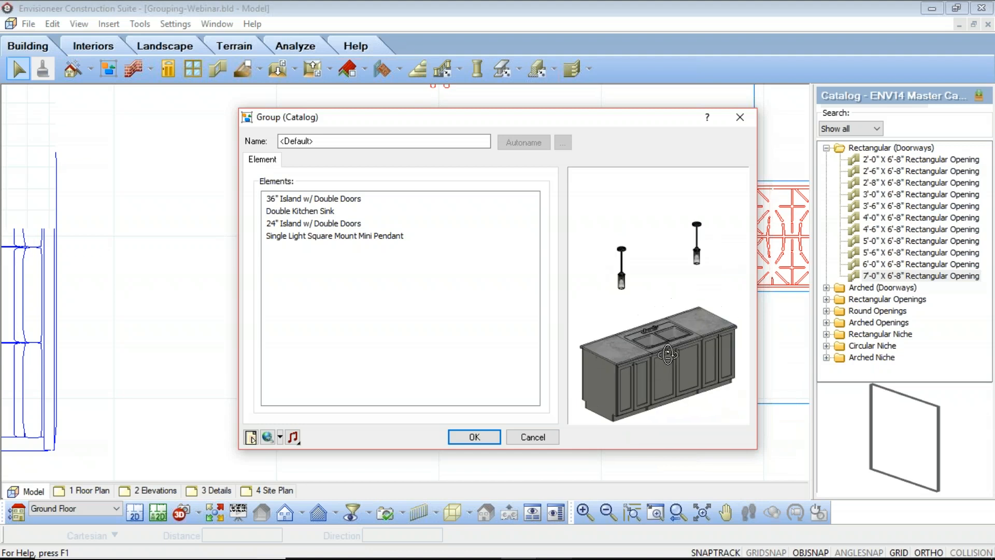
- Name the new group Island Layout, save it to the catalog, and deselect the island elements in the plan
left_click_drag(322, 142, 236, 145)
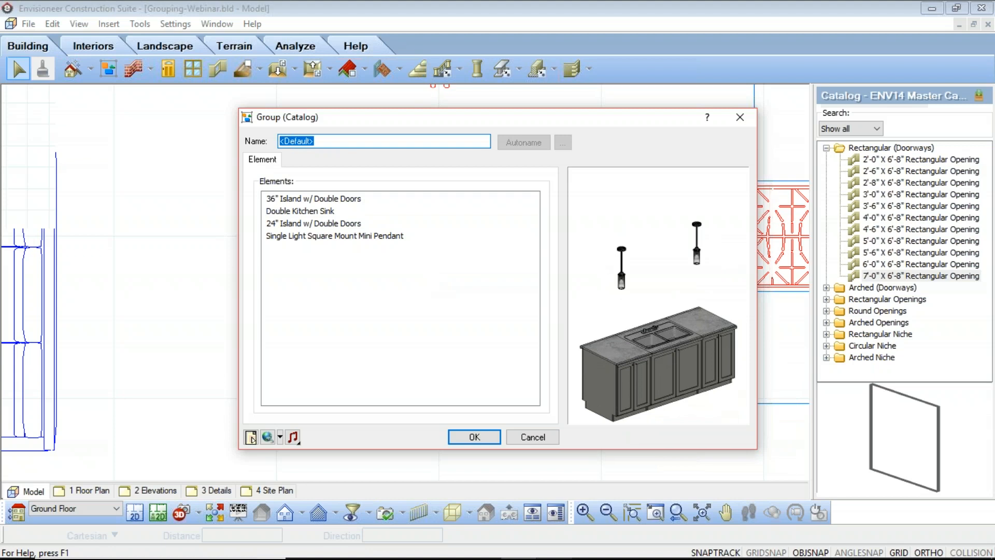
type("Island Layout")
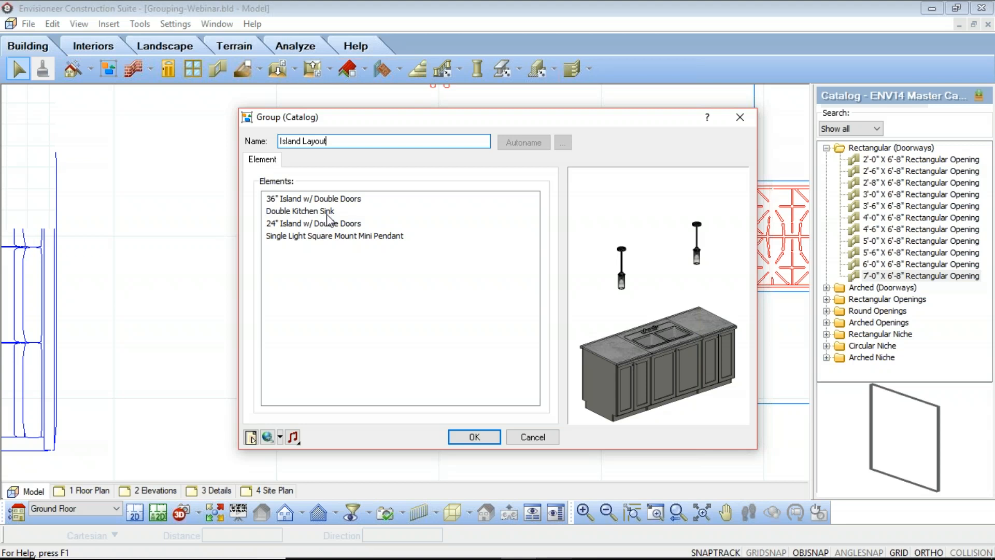
left_click(458, 438)
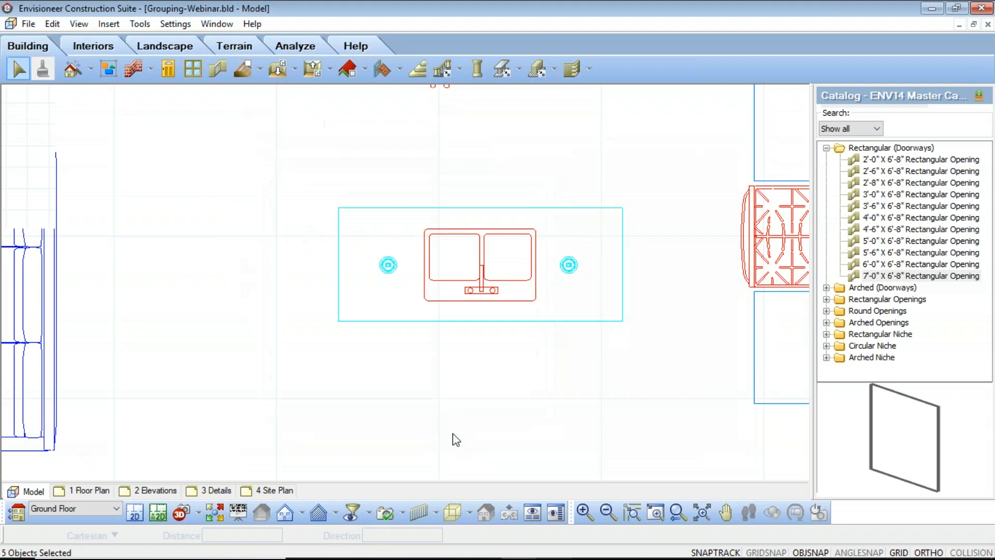
scroll(479, 396, "down", 5)
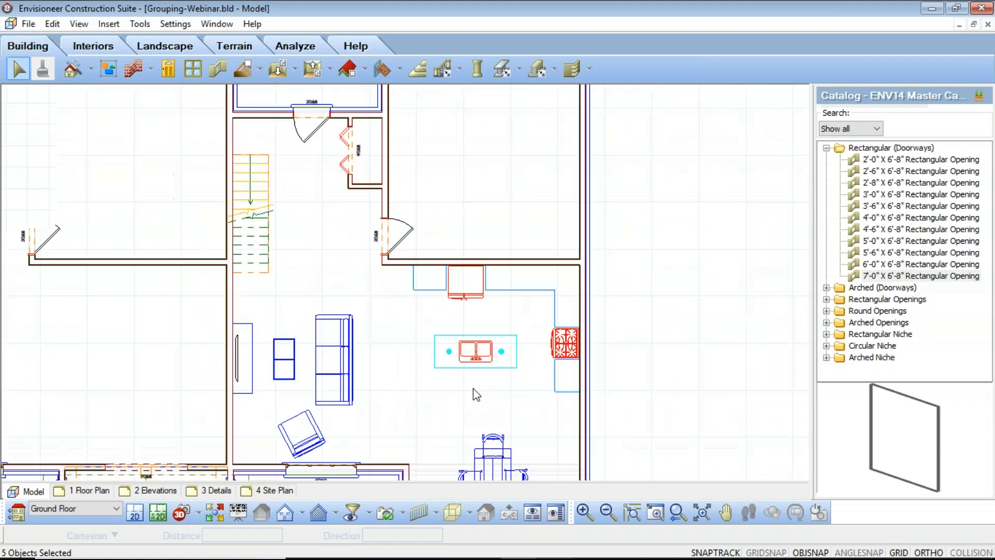
left_click(474, 394)
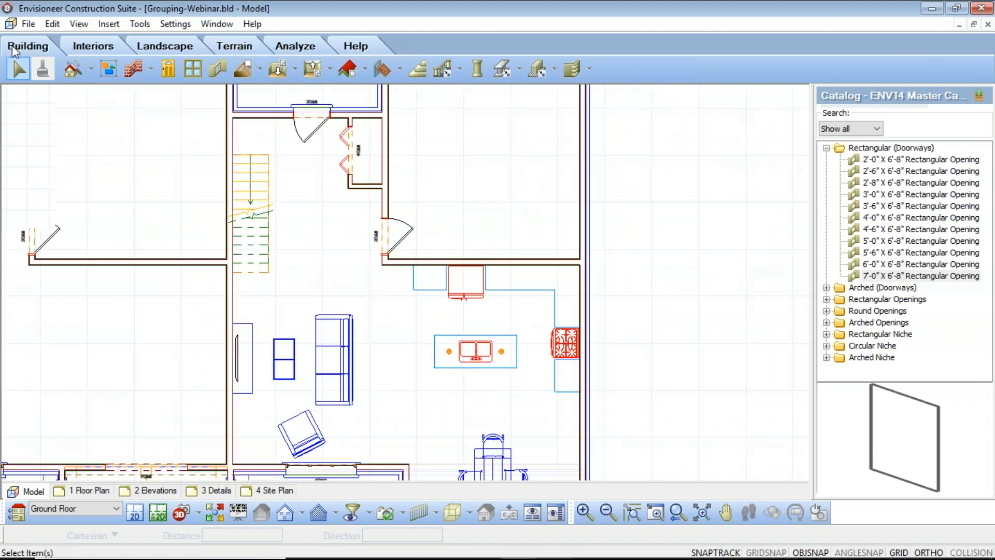
- Insert the Island Layout group in the empty living area of the left duplex unit
left_click(108, 70)
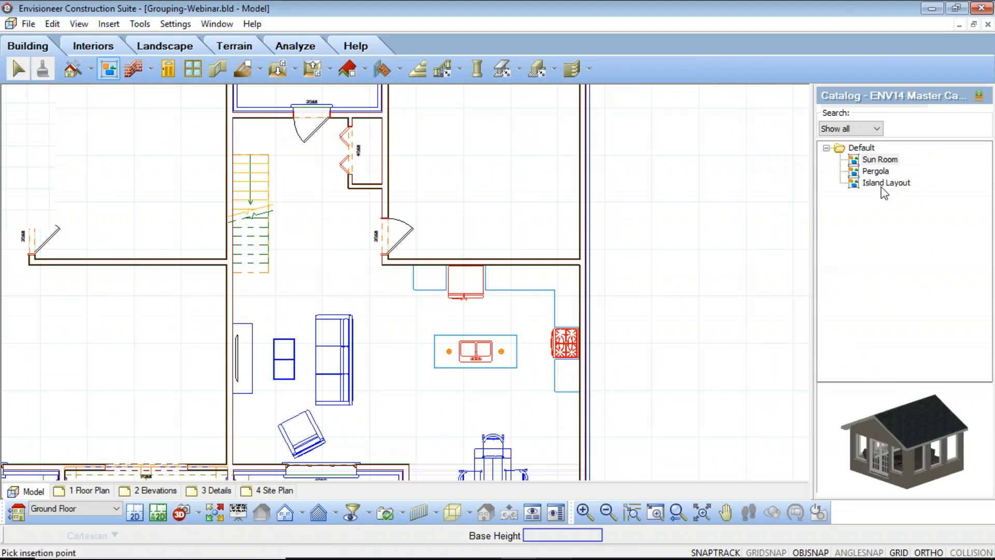
left_click(886, 183)
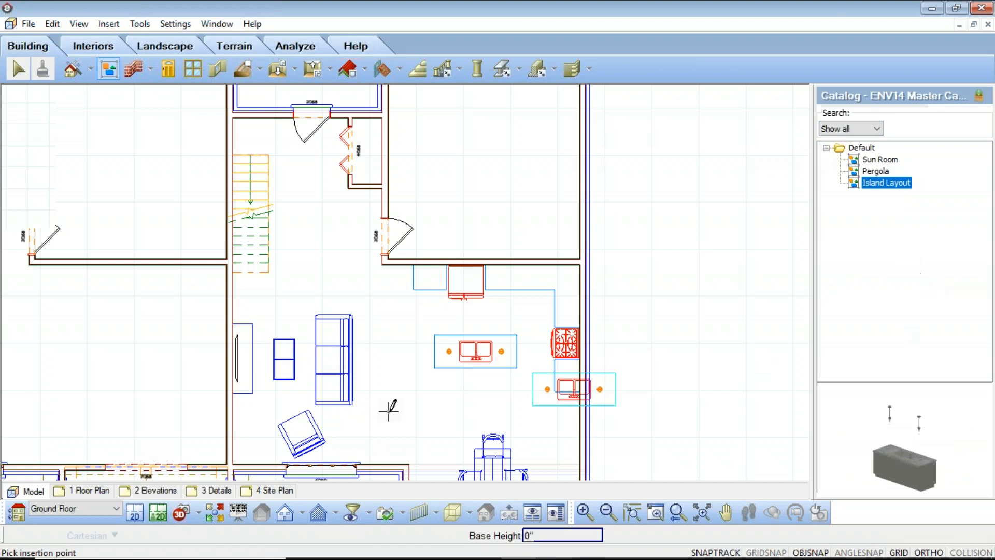
scroll(654, 248, "down", 2)
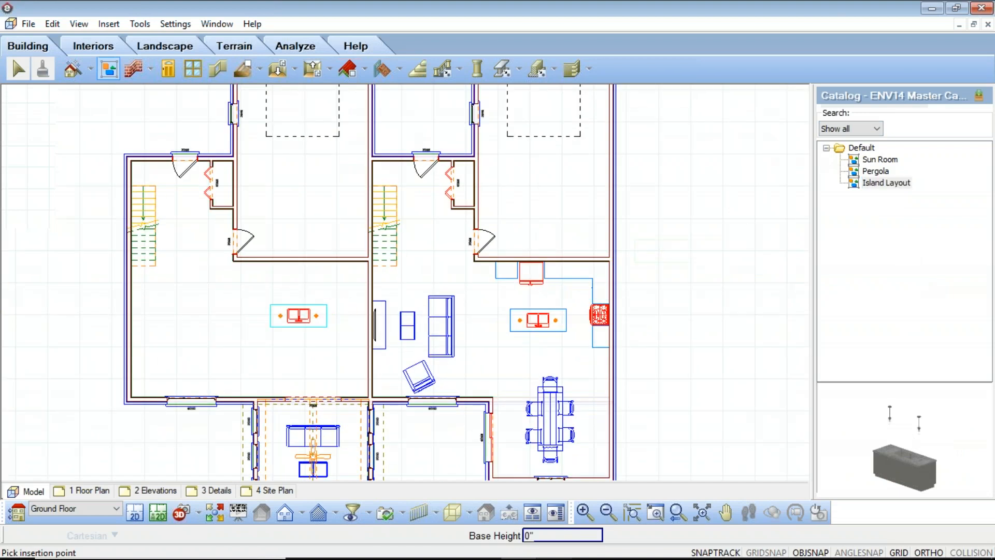
scroll(299, 316, "up", 2)
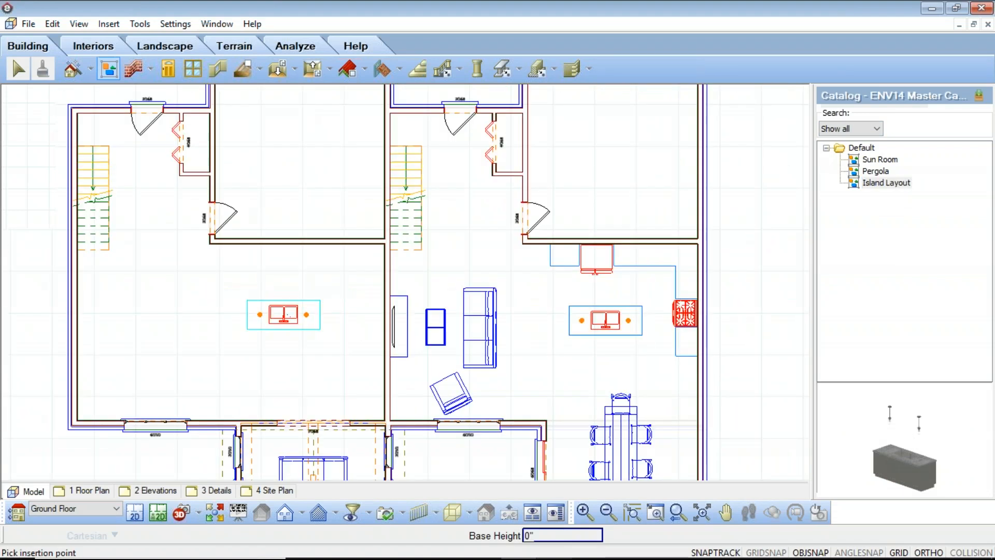
left_click(284, 315)
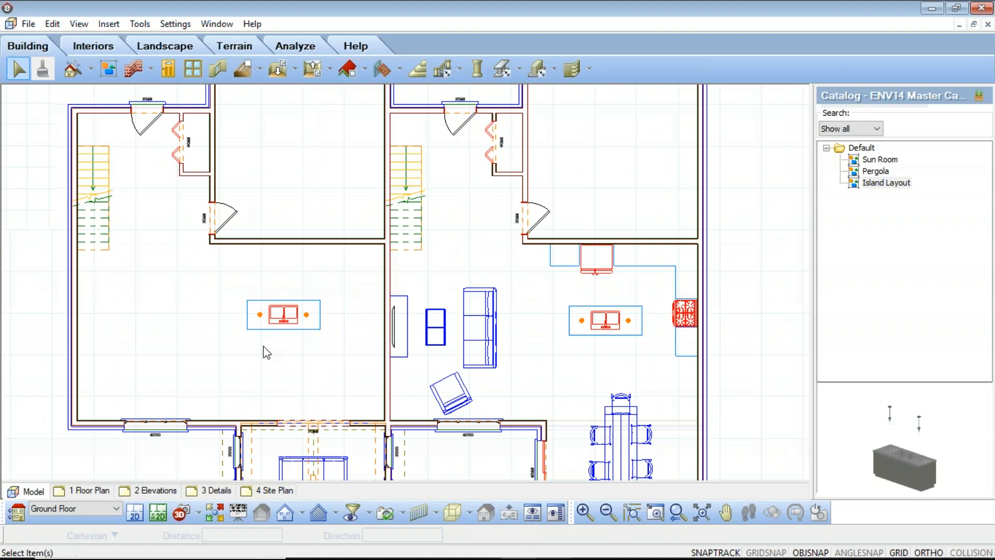
- Create a new blank project alongside the duplex model
left_click(29, 24)
left_click(28, 24)
key("ctrl+n")
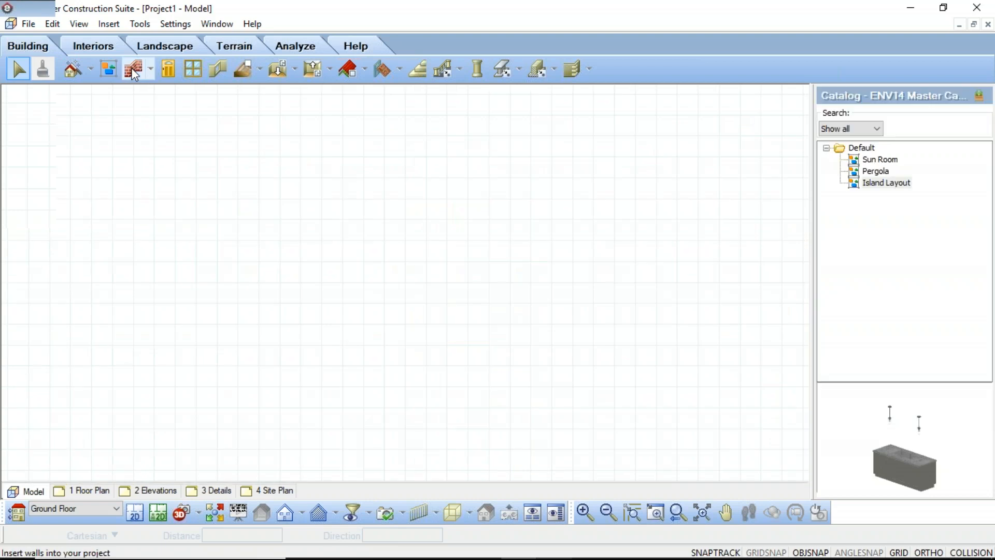
- Draw a closed, roughly square room with four 2x6 Interior Wall segments in the new project
left_click(134, 74)
left_click(259, 204)
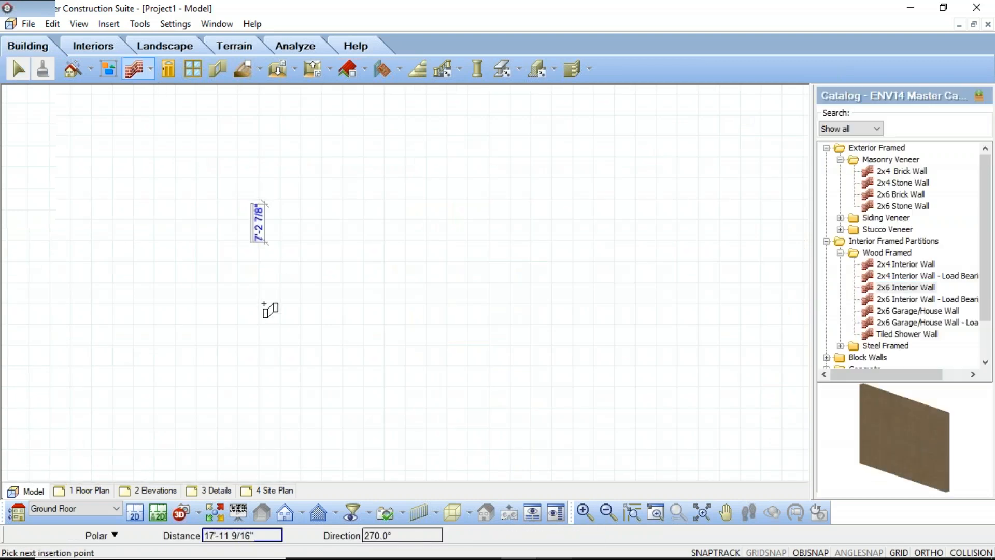
left_click(357, 312)
left_click(362, 245)
left_click(362, 210)
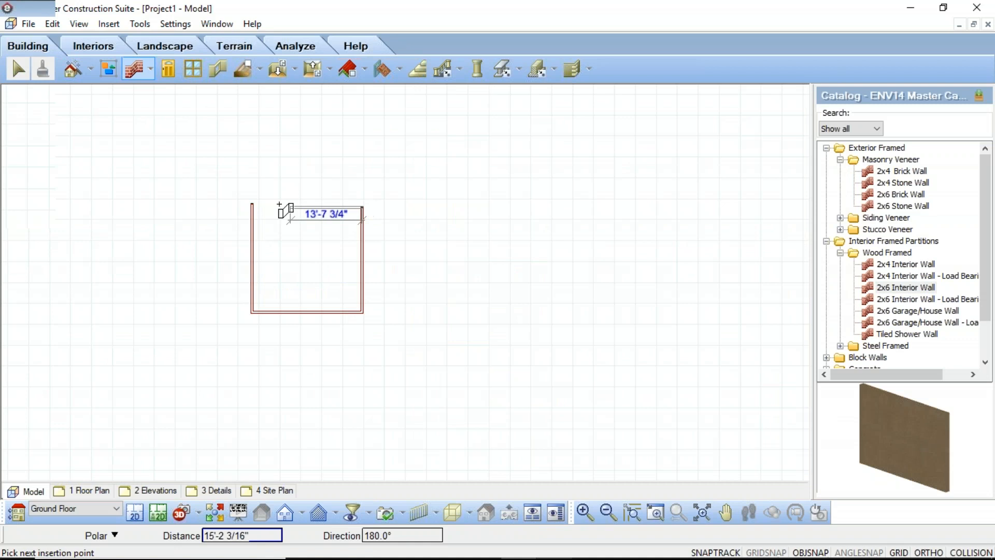
left_click(254, 204)
right_click(306, 178)
left_click(344, 182)
- Insert the Island Layout group at the center of the square room and end the insertion command
left_click(108, 68)
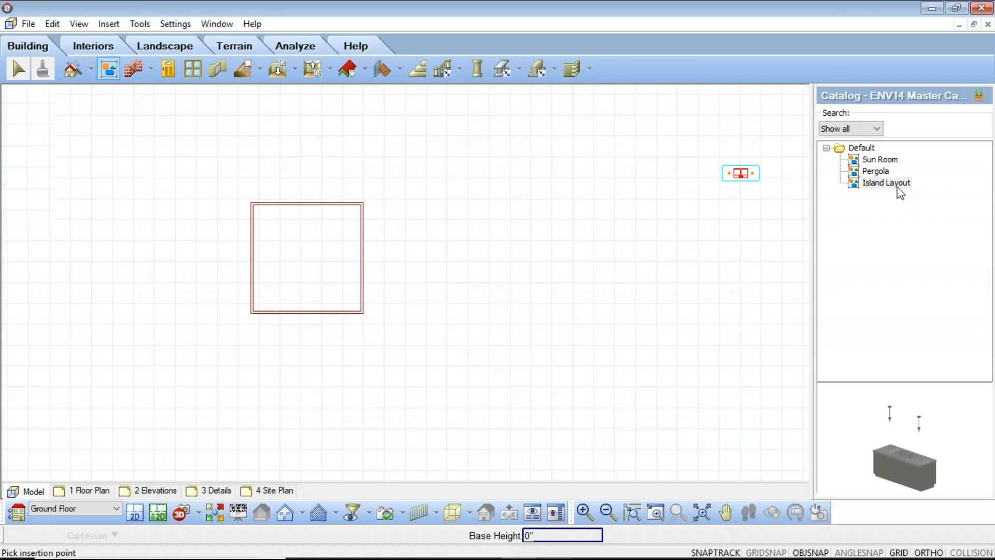
left_click(902, 187)
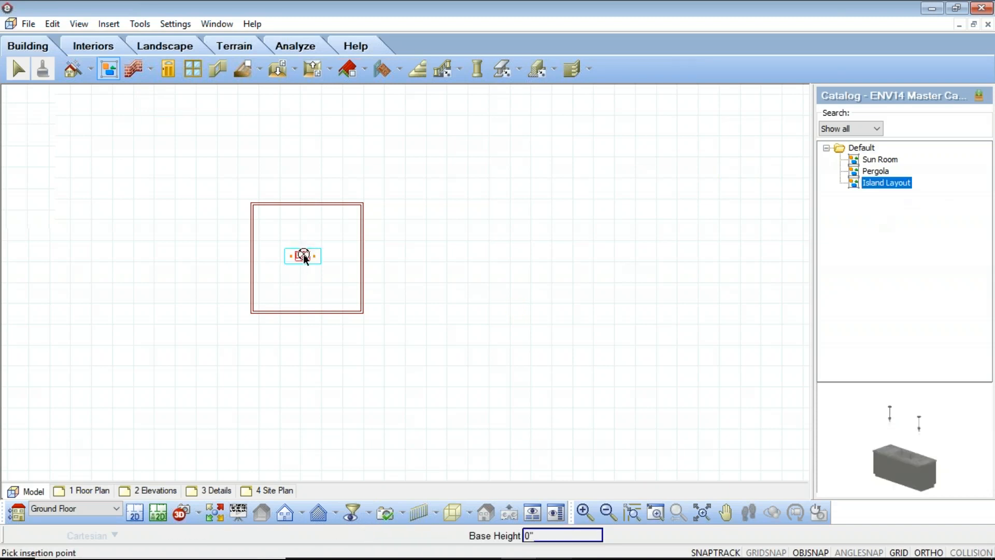
right_click(442, 270)
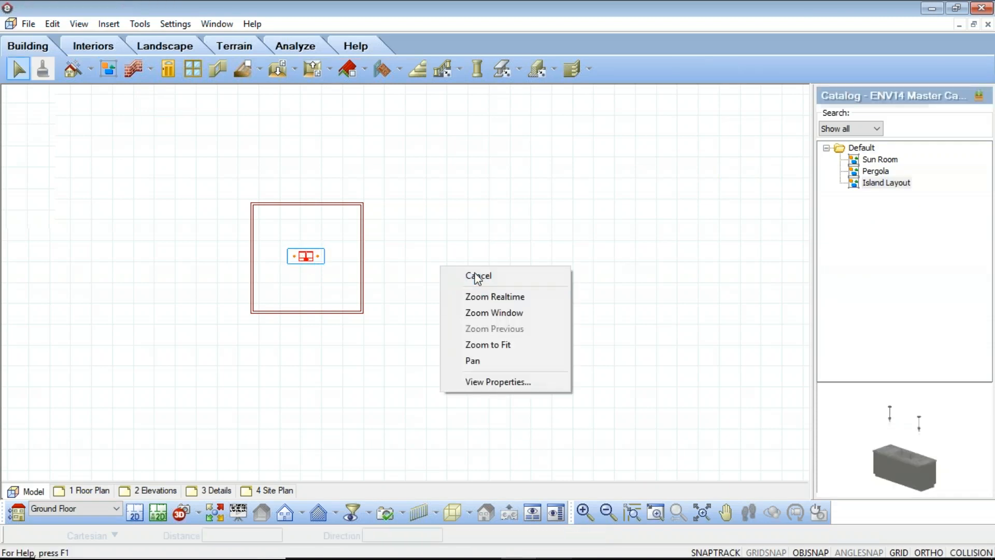
left_click(478, 280)
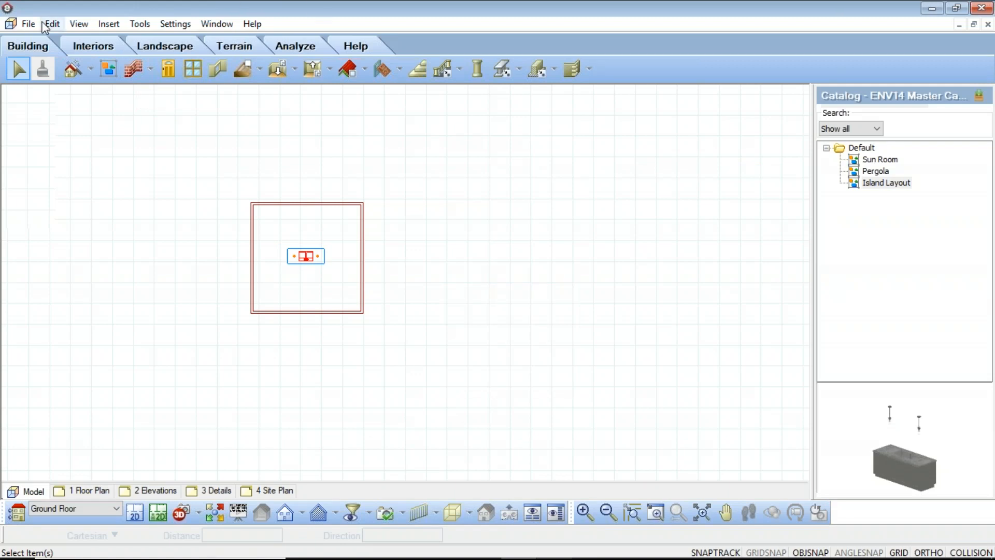
- Close Project1 without saving its changes
left_click(29, 24)
left_click(51, 93)
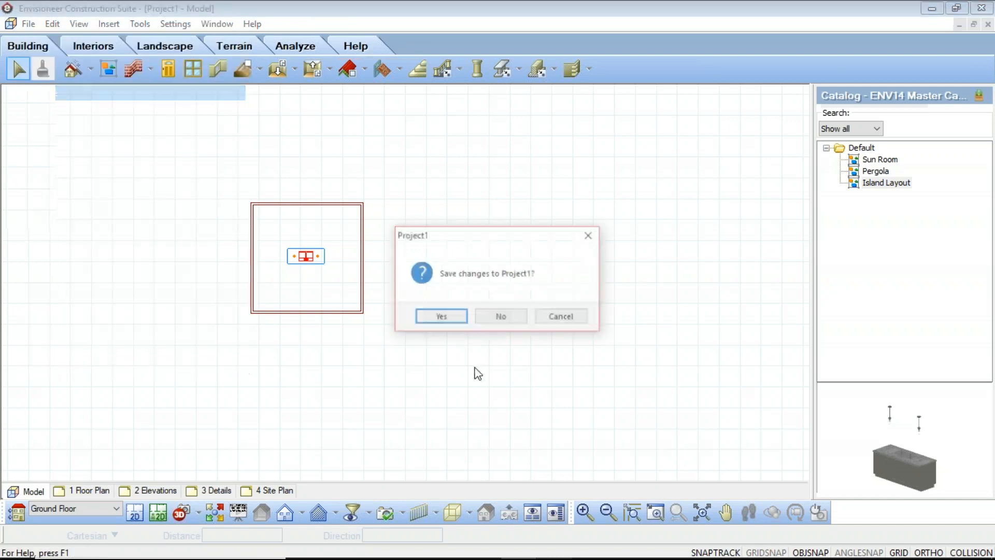
left_click(484, 318)
- Delete the inserted island copy from the left duplex unit's living area
left_click_drag(340, 345, 200, 294)
key("Delete")
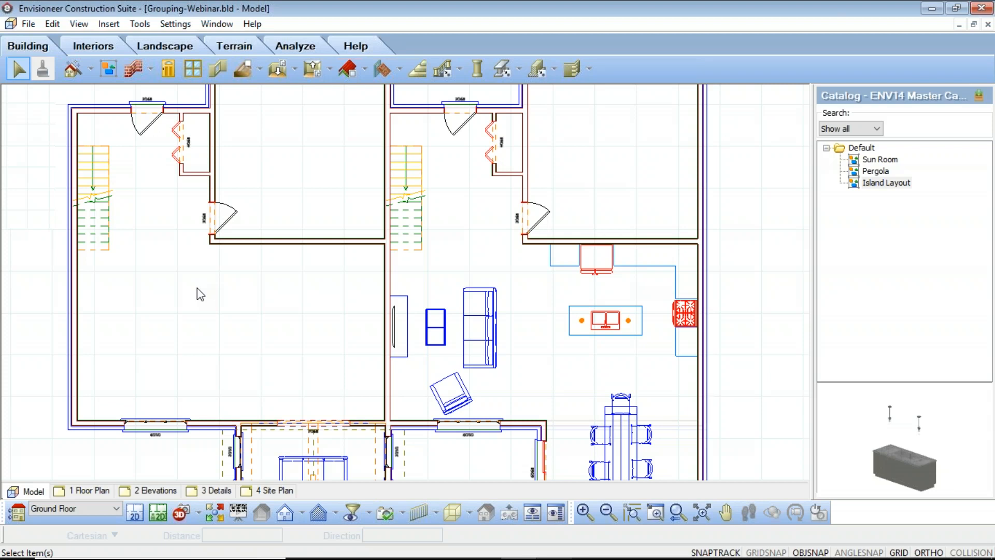
- View the 1 Floor Plan sheet and the 3 Details sheet of Grouping-Webinar.bld
left_click(98, 491)
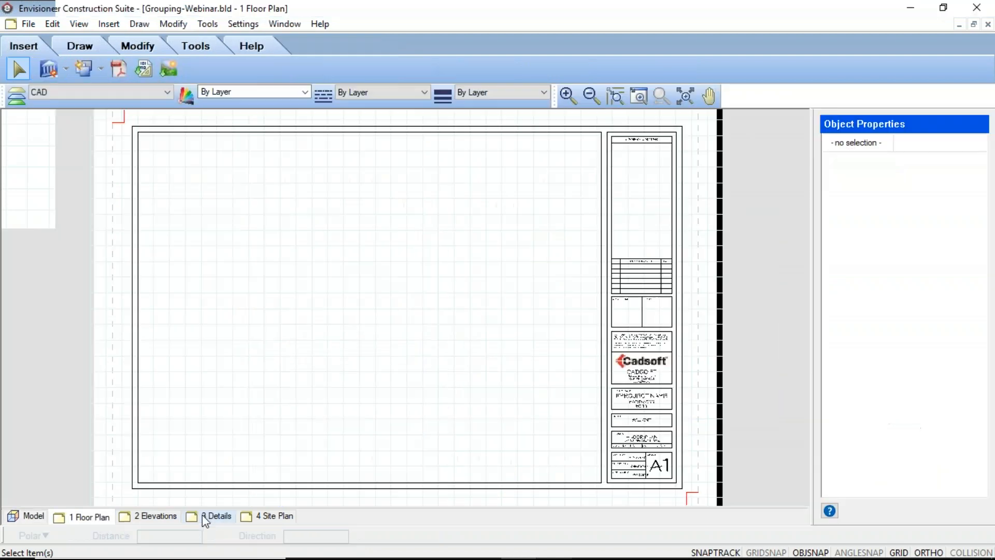
left_click(212, 516)
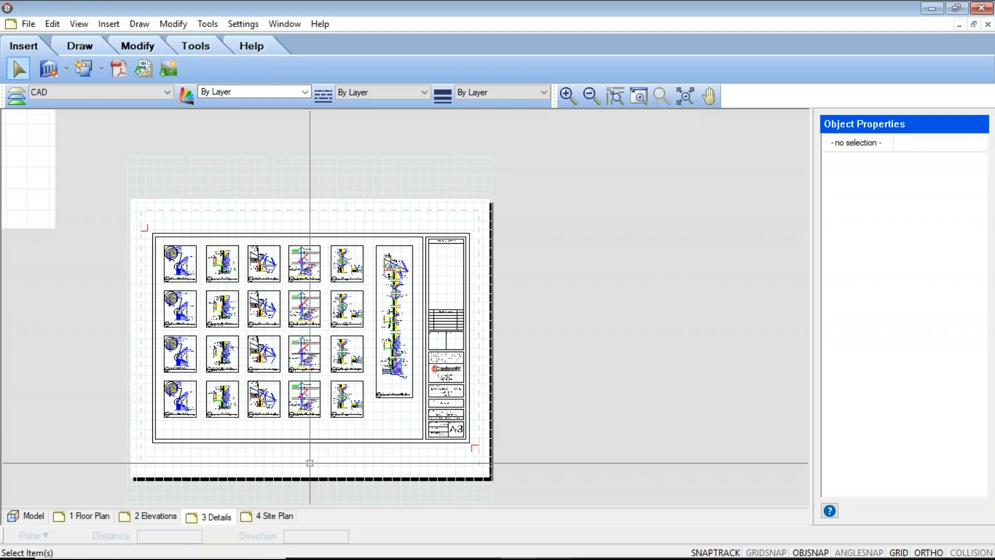
- Create a new project from the a-New Home Standard Construction (ft & in) template and open its 3 Details sheet
left_click(29, 24)
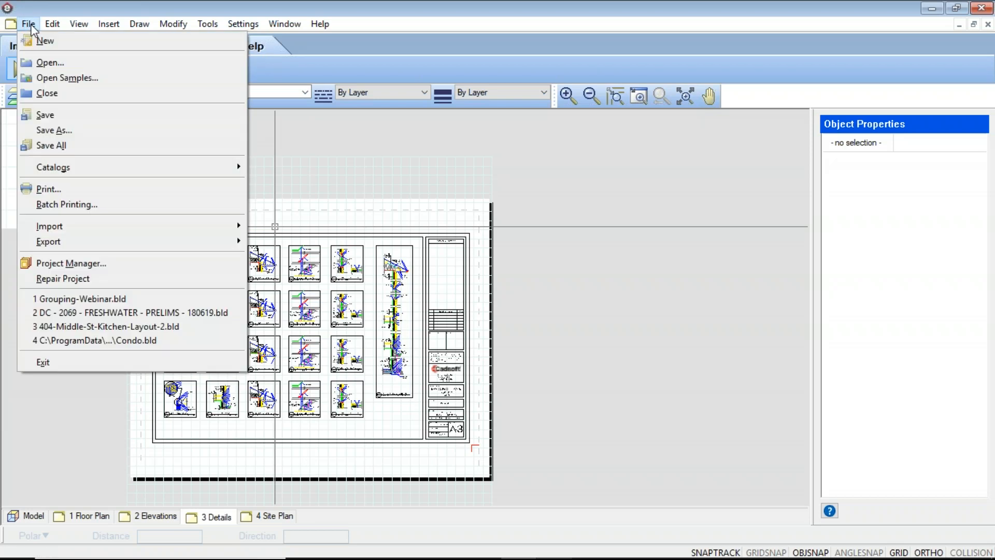
left_click(50, 44)
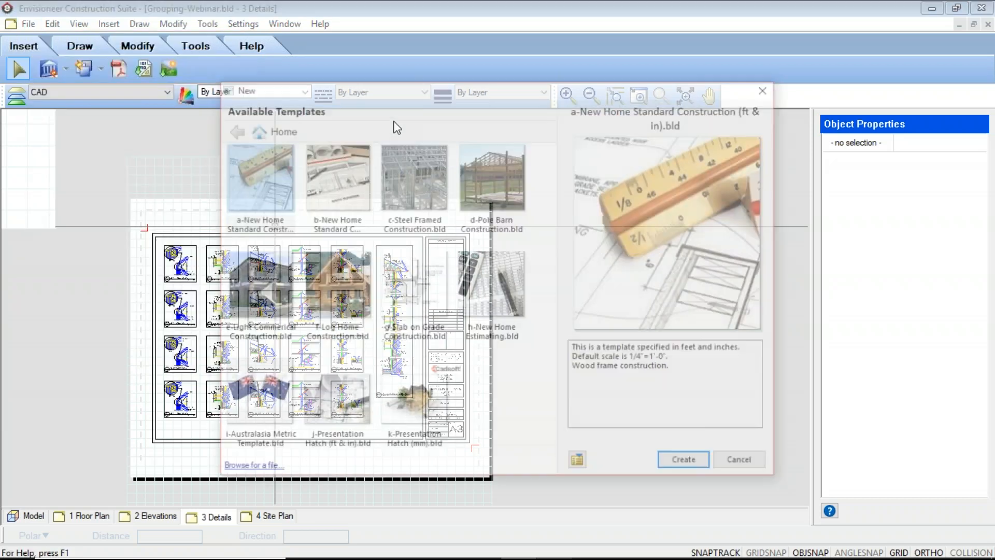
left_click(689, 462)
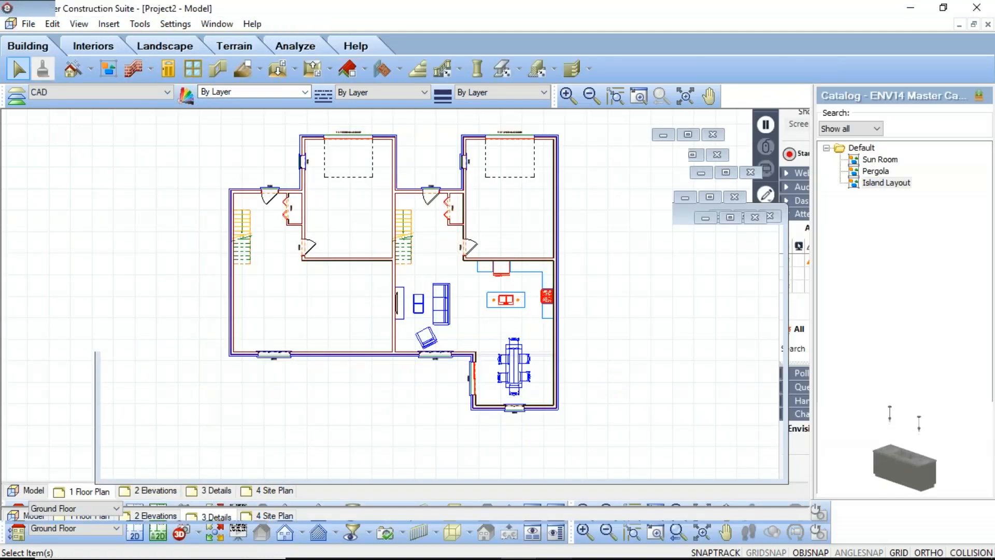
left_click(212, 491)
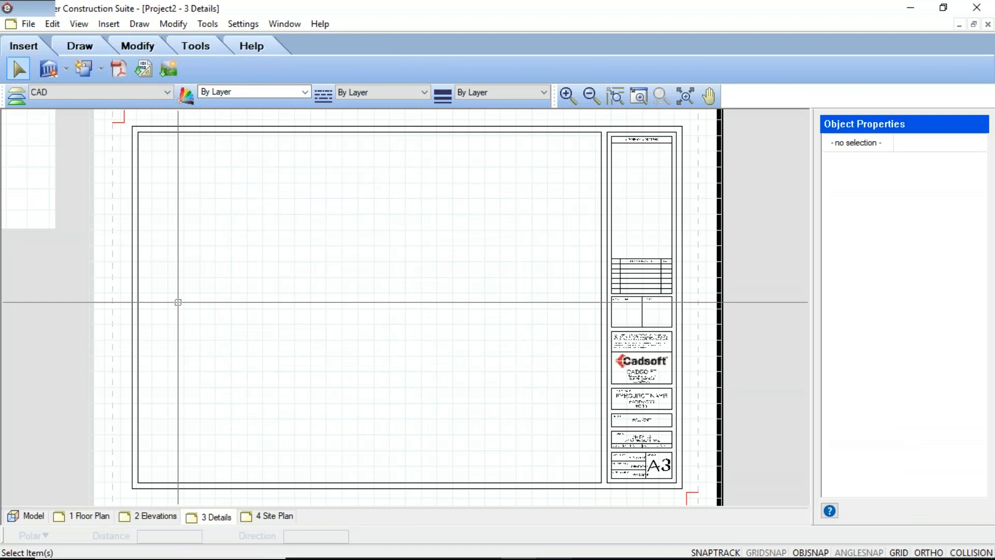
- Copy the tall wall section and the three adjacent columns of details from the Grouping-Webinar.bld 3 Details sheet
left_click(280, 24)
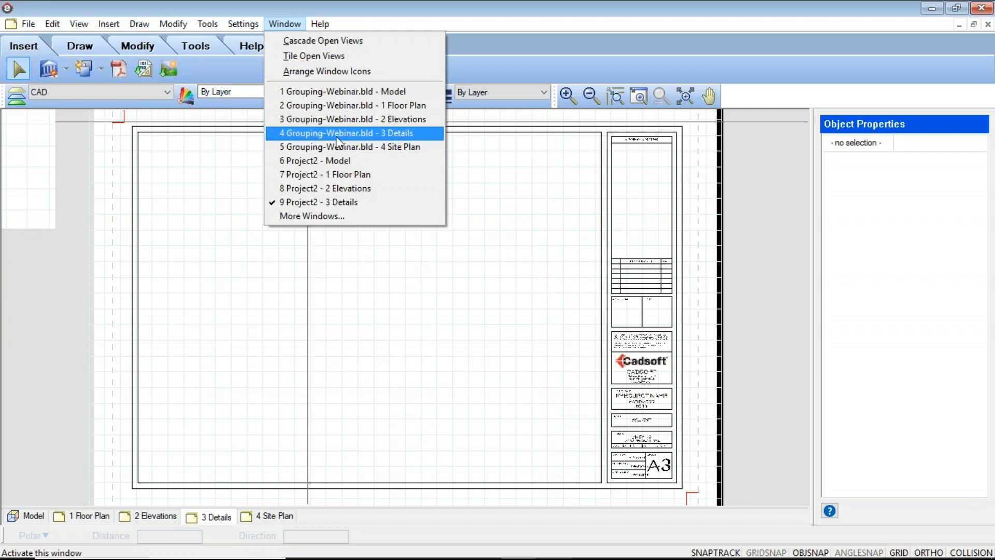
left_click(338, 136)
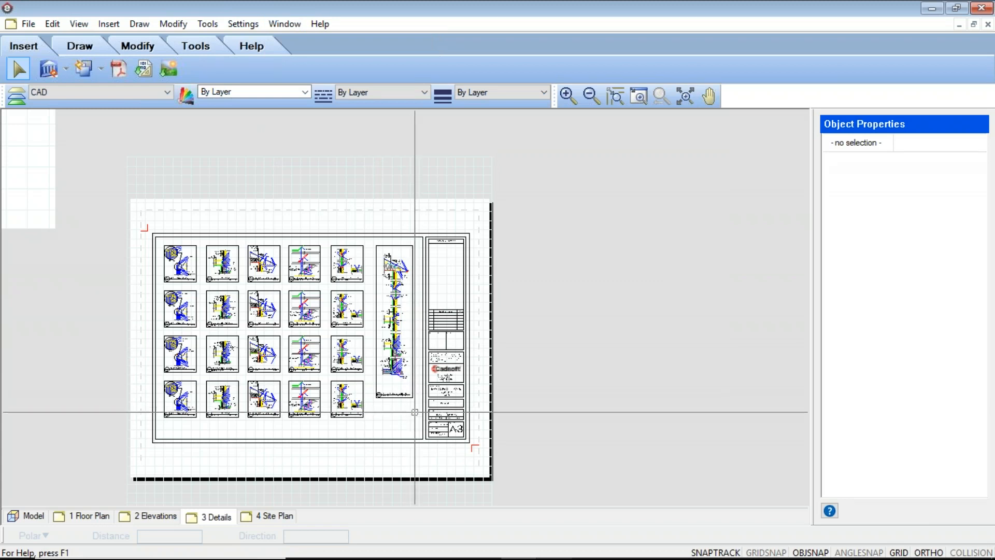
left_click_drag(416, 424, 340, 372)
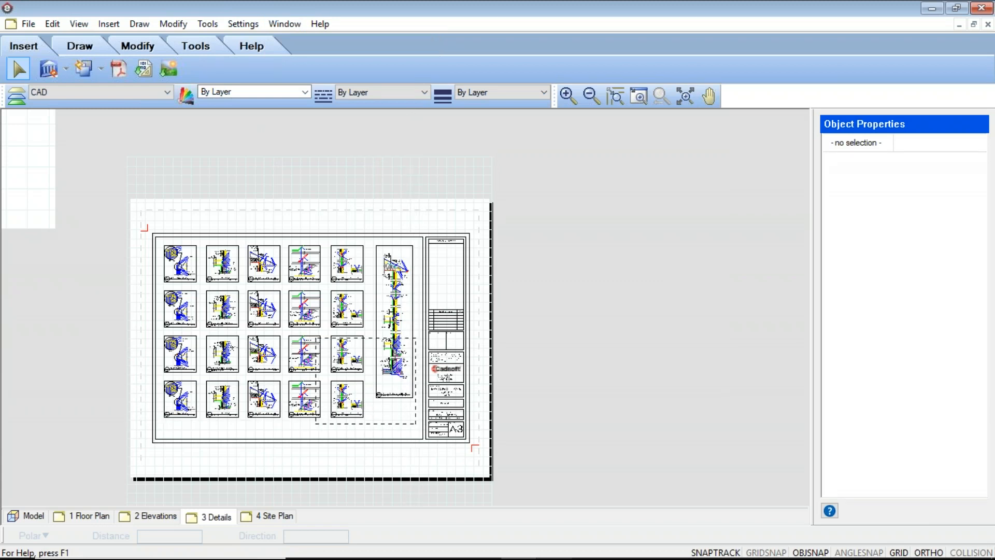
left_click_drag(253, 270, 232, 297)
left_click_drag(247, 249, 247, 248)
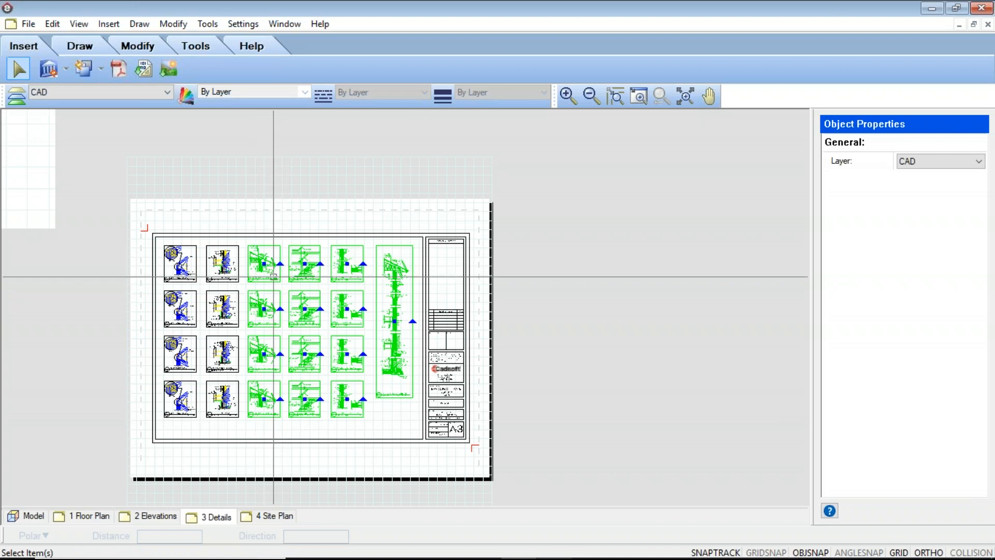
left_click(52, 23)
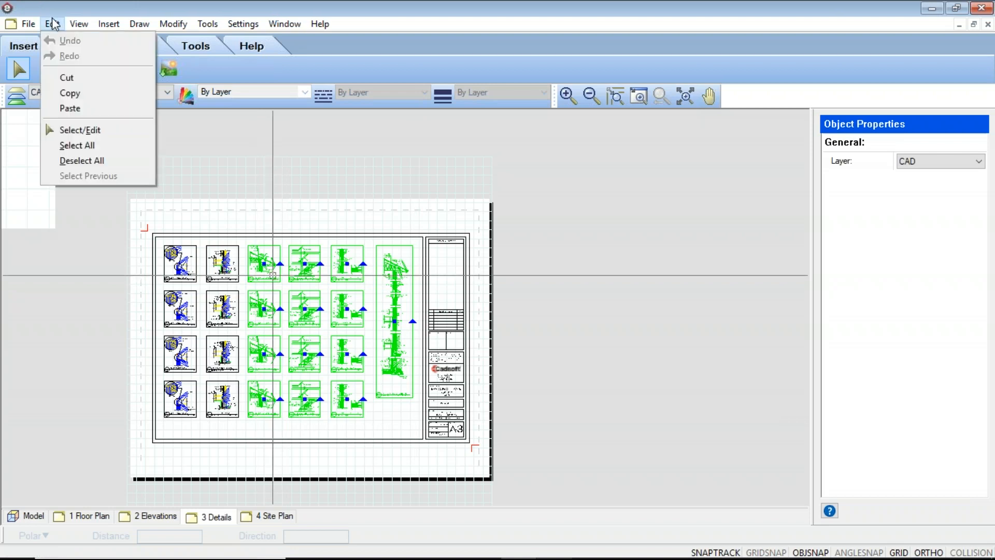
left_click(74, 94)
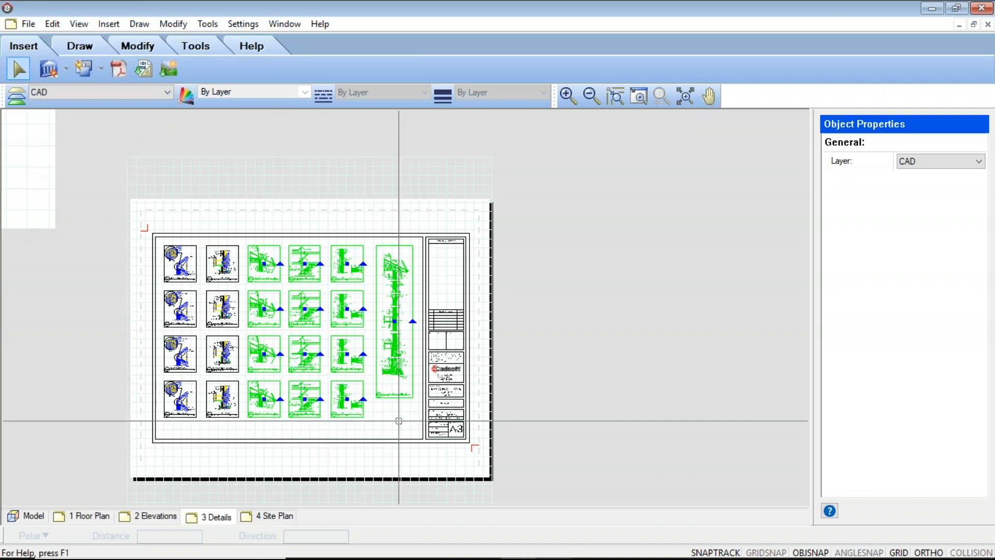
- Paste the copied construction details inside the title block border of Project2's 3 Details sheet
key("Escape")
left_click(243, 24)
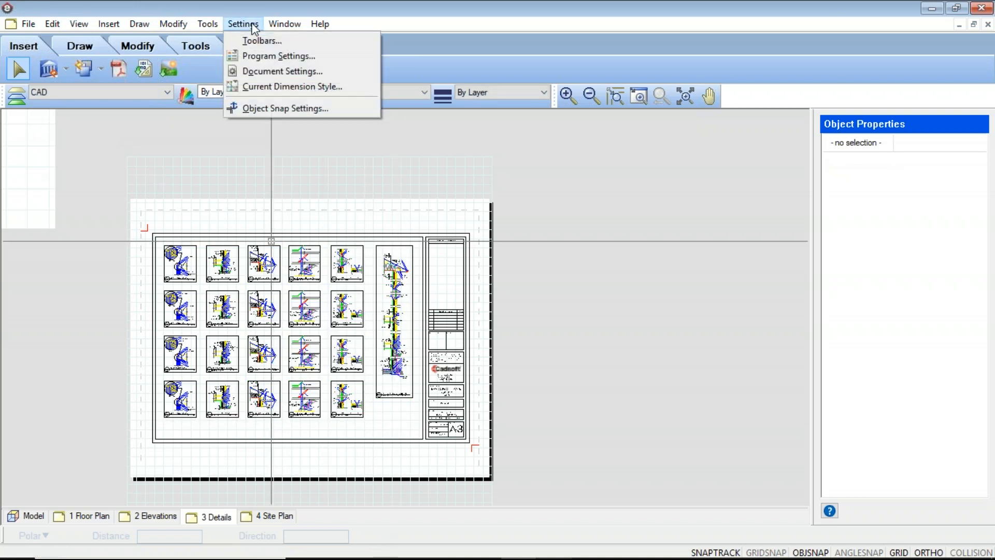
mouse_move(288, 29)
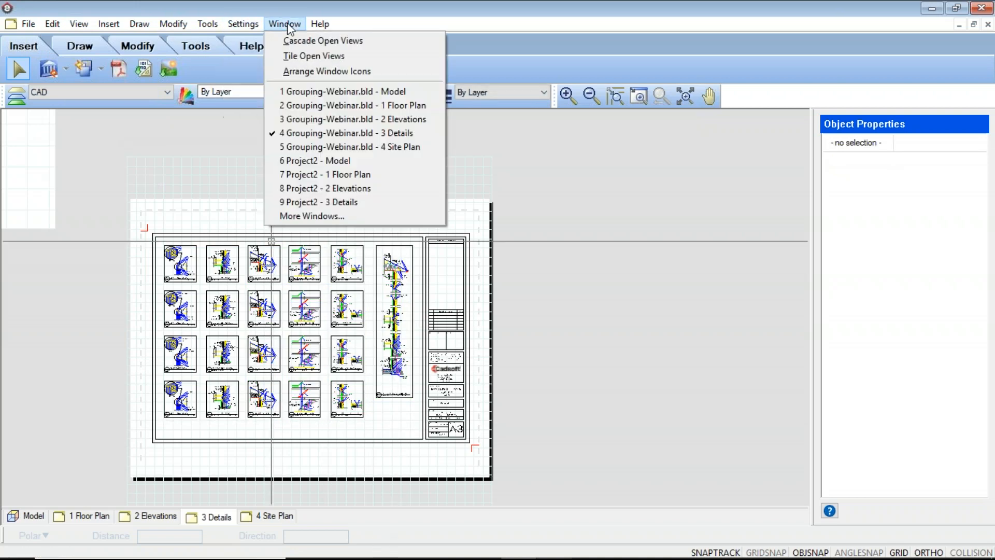
left_click(313, 203)
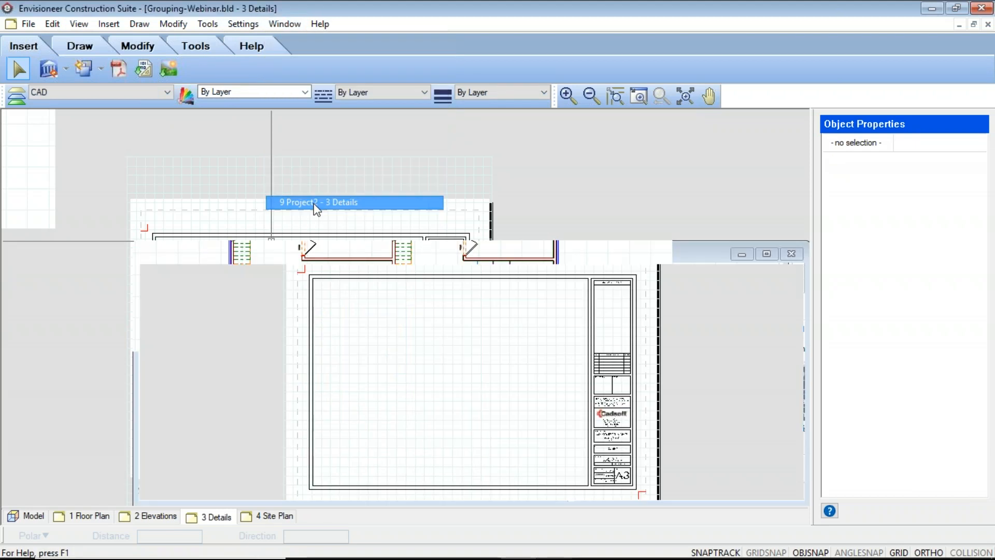
left_click(51, 24)
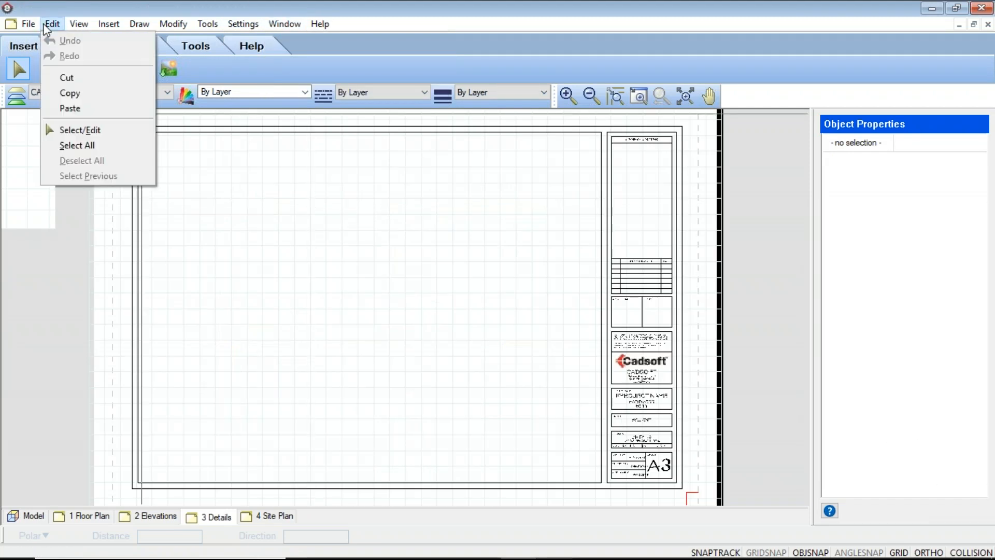
left_click(70, 106)
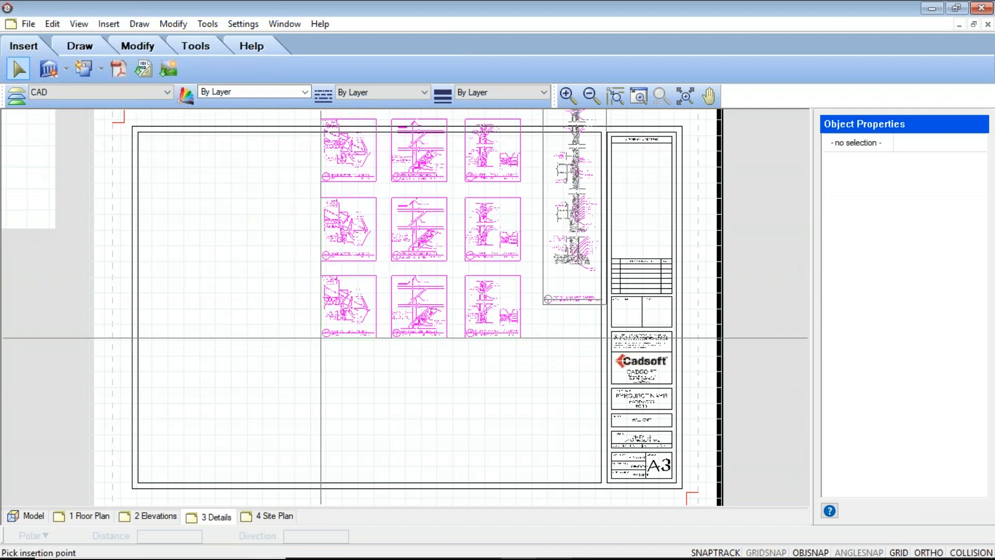
left_click(159, 453)
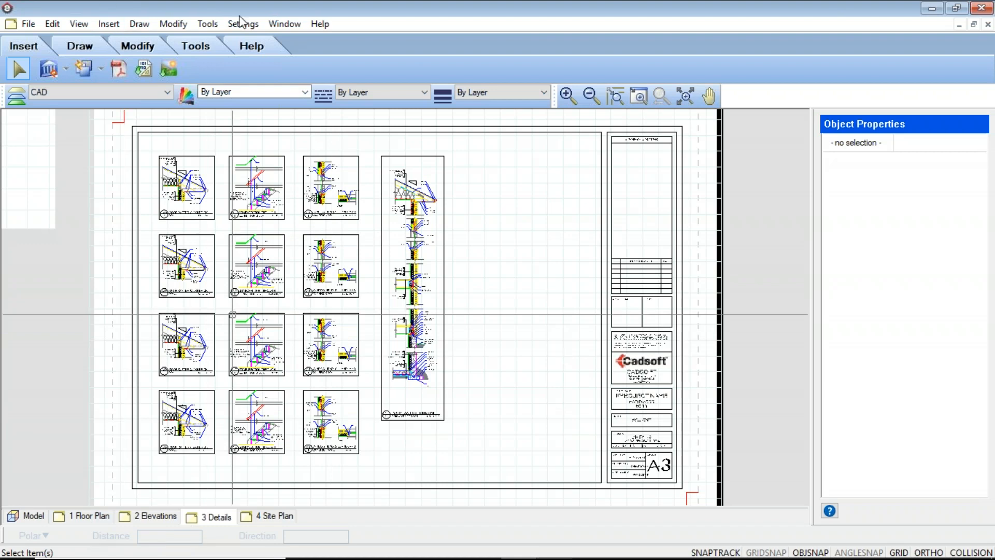
- Insert a 2D Plan view of the Ground Floor at 1/4" = 1'-0" as a drawing on the Grouping-Webinar.bld 1 Floor Plan sheet
left_click(282, 25)
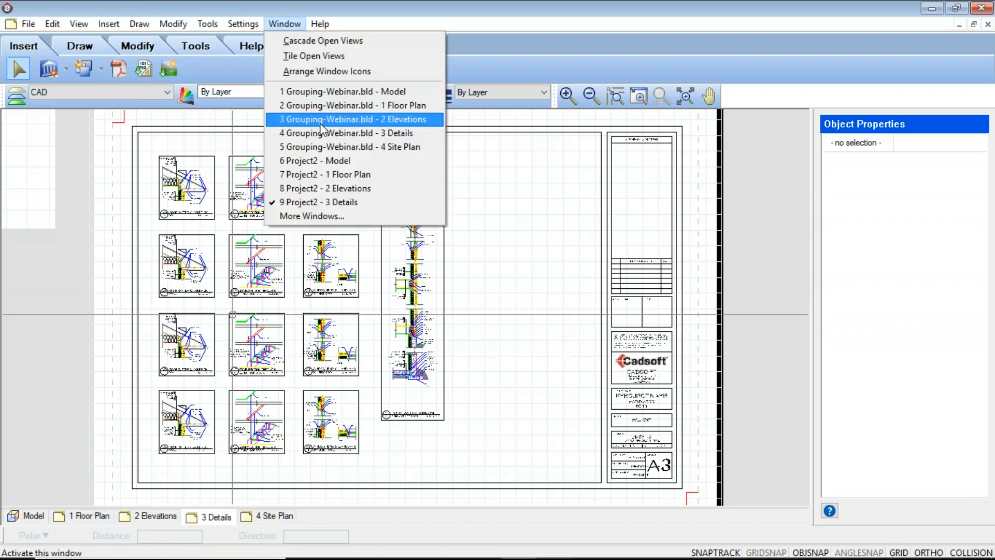
left_click(326, 93)
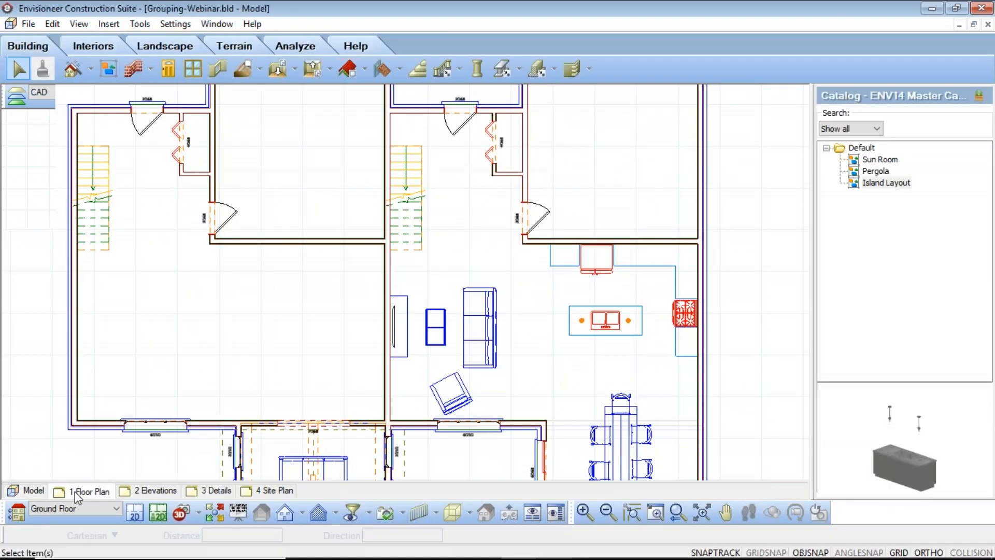
left_click(75, 491)
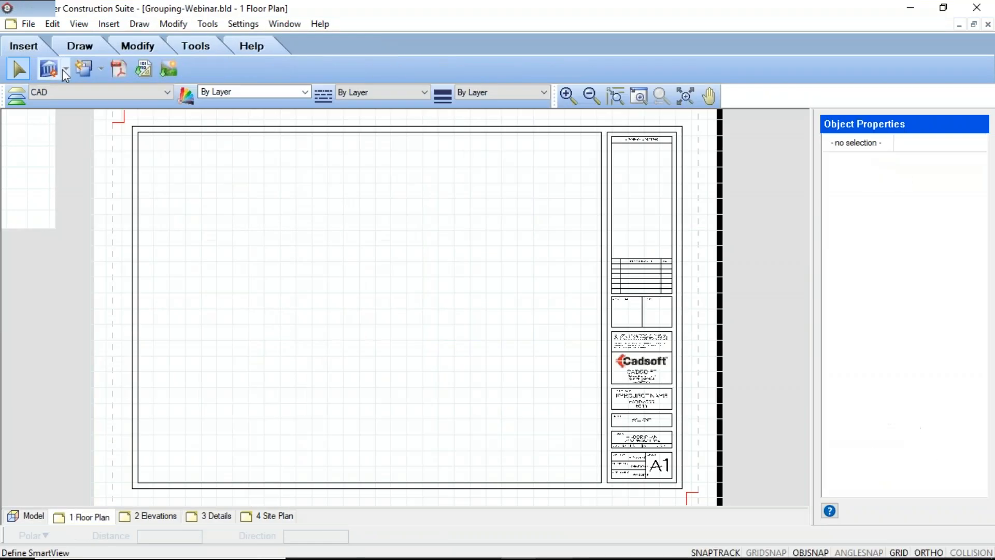
left_click(65, 69)
left_click(100, 91)
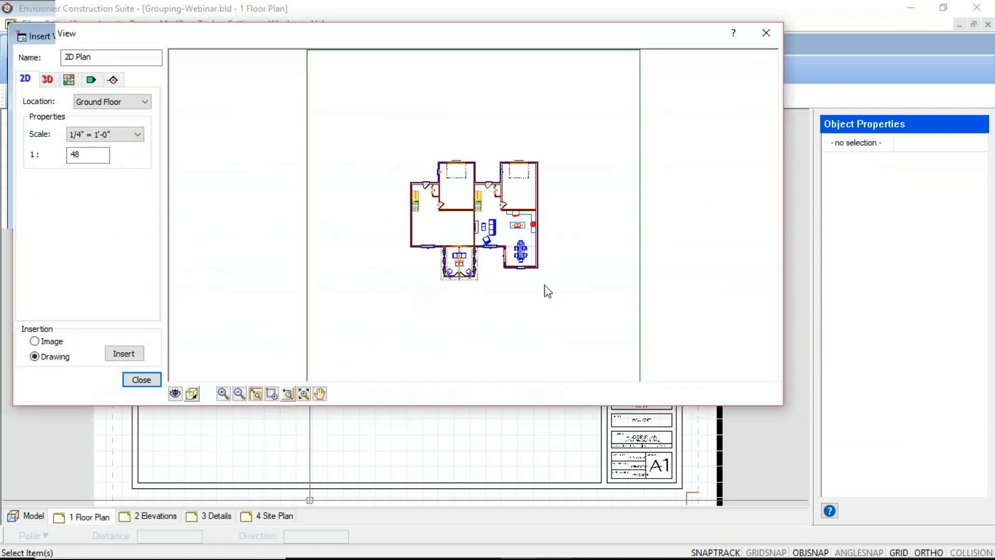
scroll(542, 248, "up", 1)
scroll(492, 216, "up", 3)
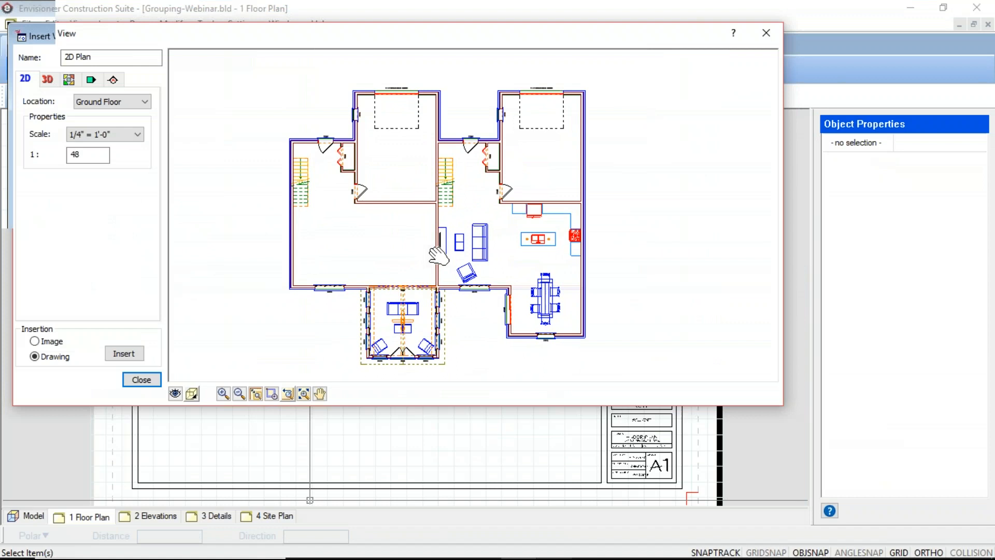
left_click(125, 355)
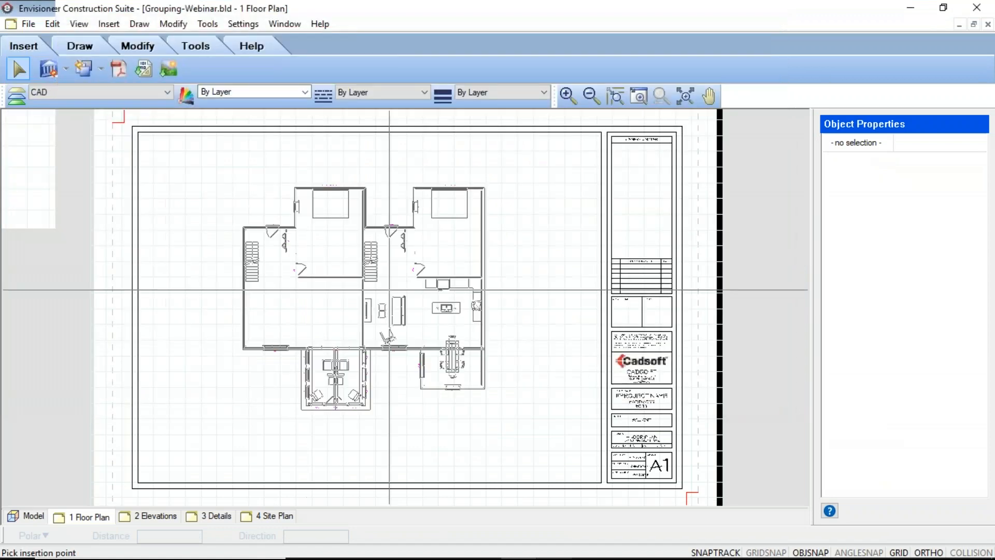
left_click(444, 317)
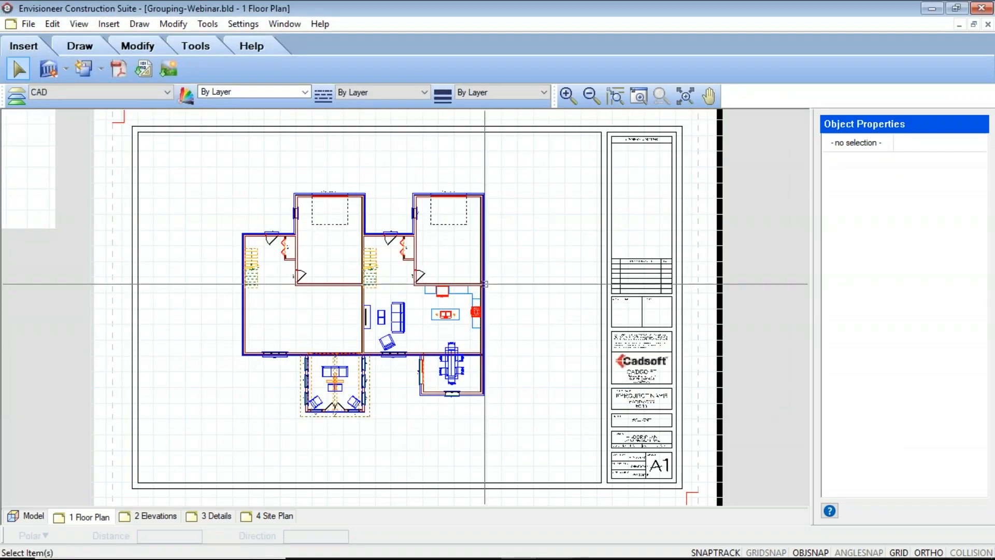
- Cut the 2D Plan view from the Grouping-Webinar.bld sheet and paste it in the middle of Project2's 1 Floor Plan sheet
left_click(505, 291)
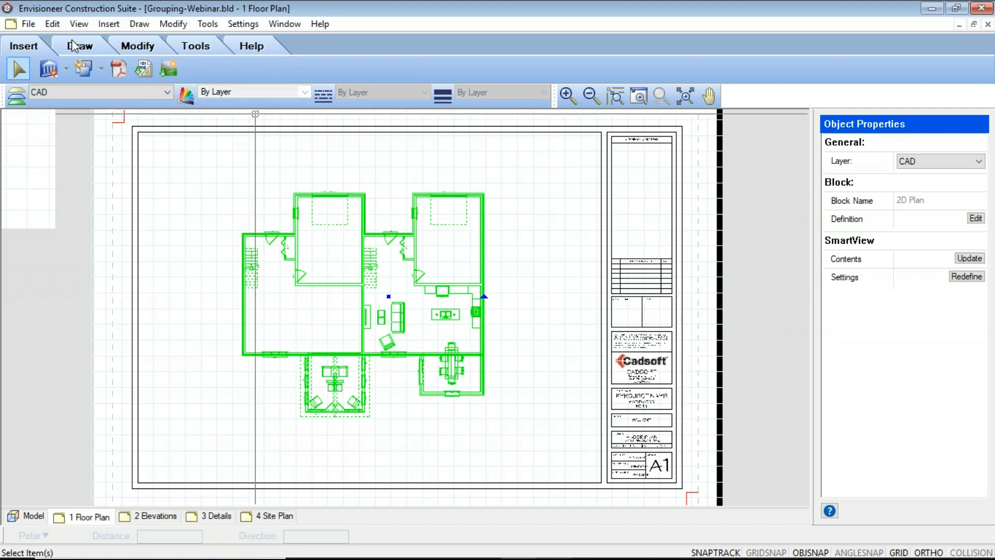
left_click(52, 24)
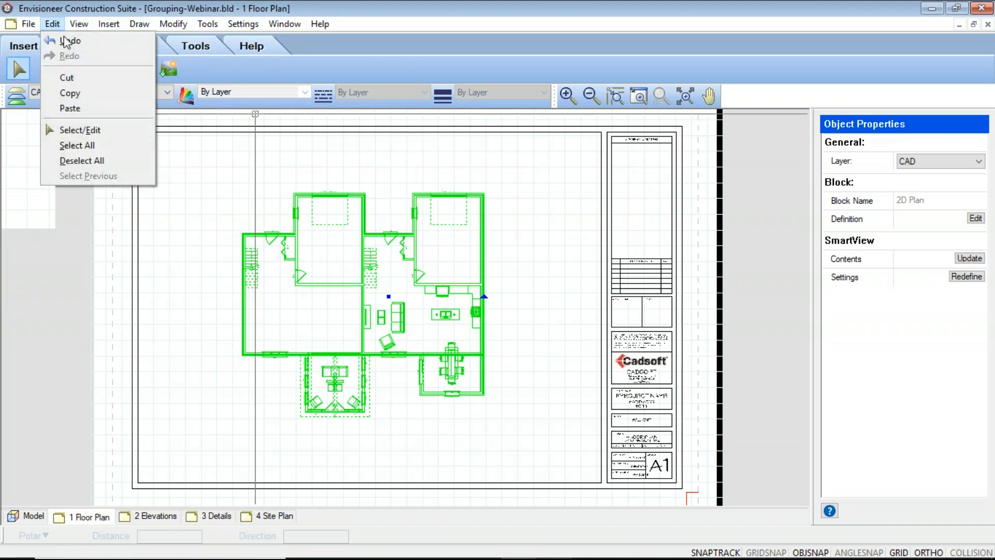
left_click(85, 78)
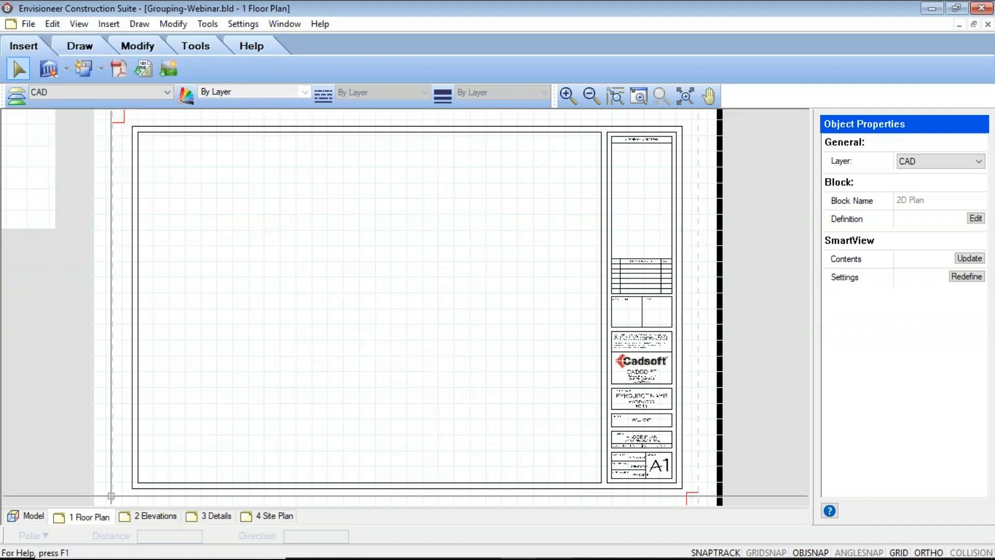
left_click(284, 24)
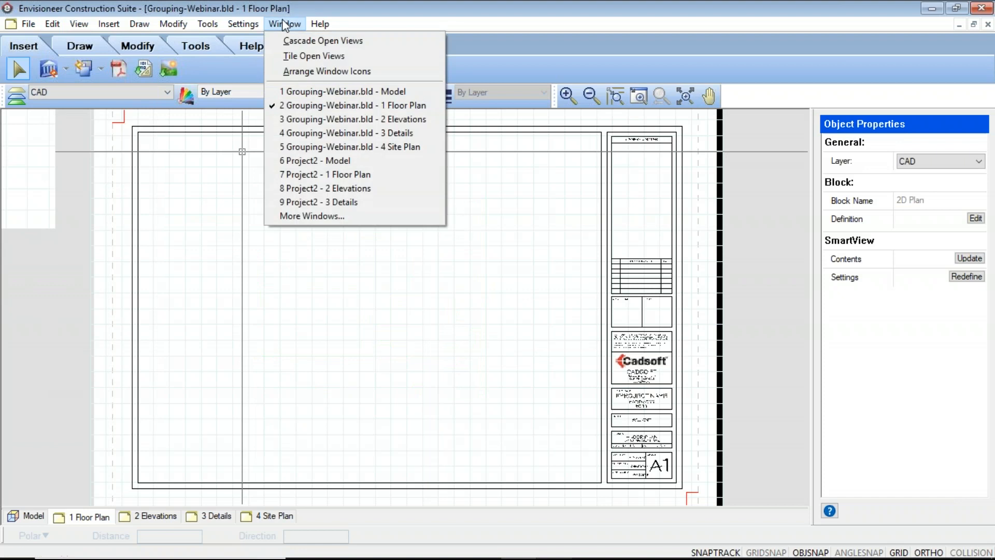
left_click(309, 173)
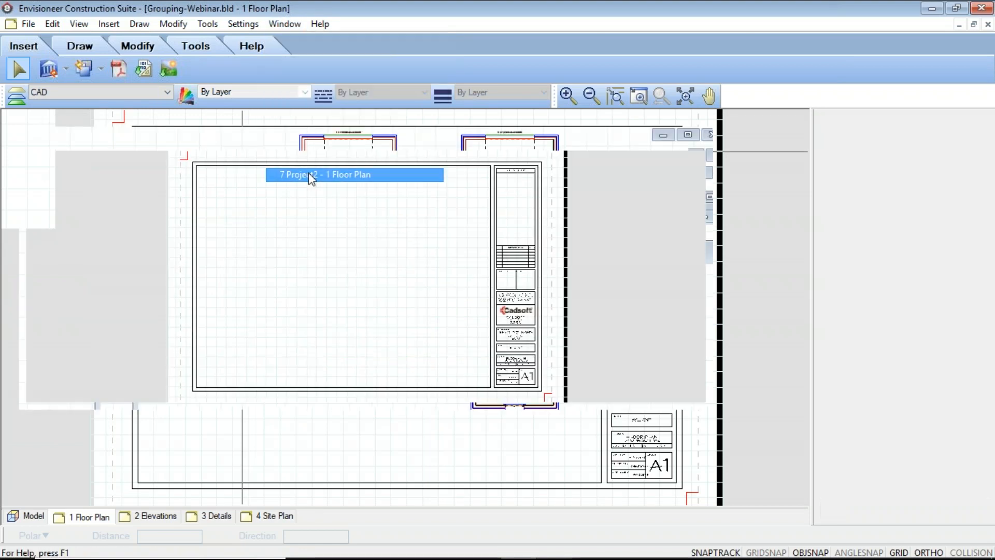
left_click(53, 26)
left_click(67, 106)
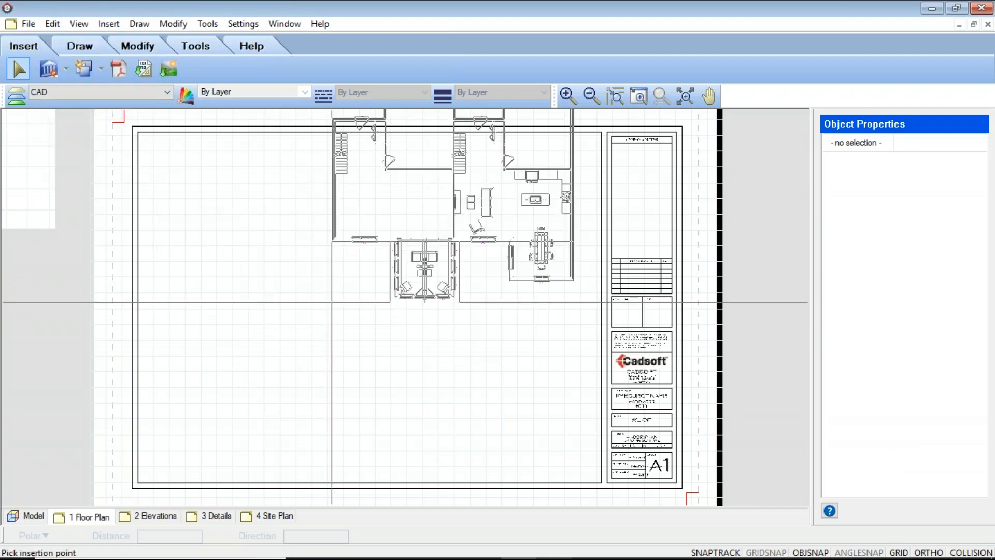
left_click(246, 410)
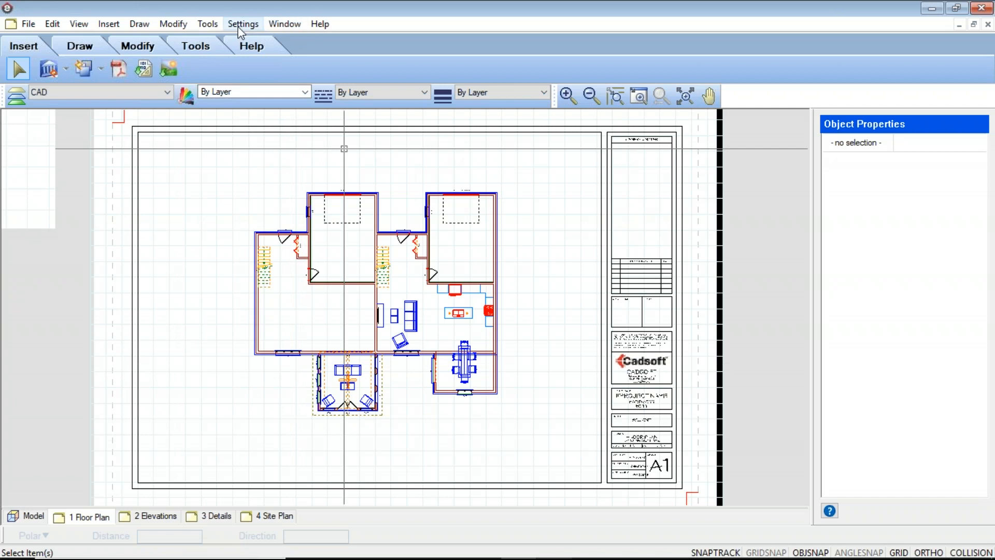
- Duplicate the bottom detail of the fifth column straight down below itself on the Grouping-Webinar.bld 3 Details sheet
left_click(291, 23)
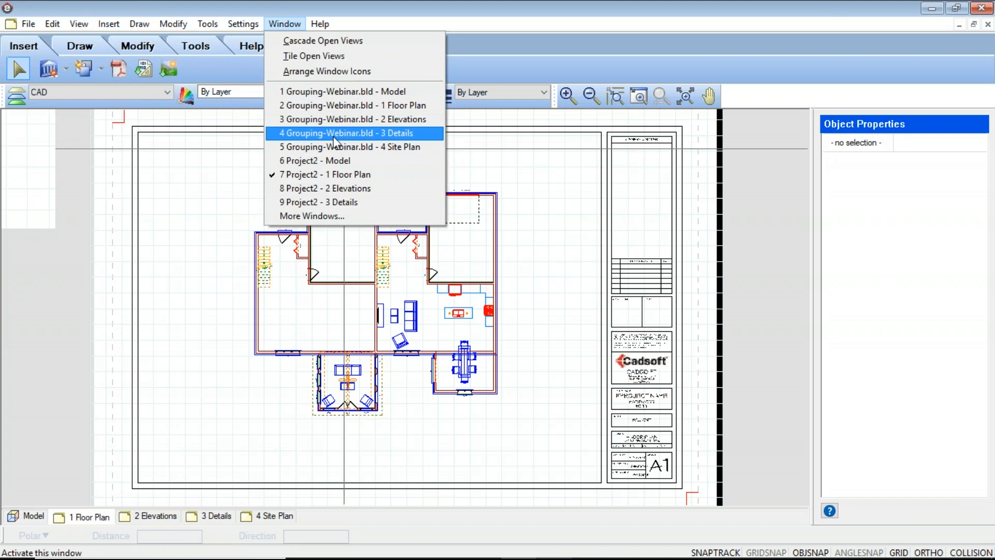
left_click(336, 135)
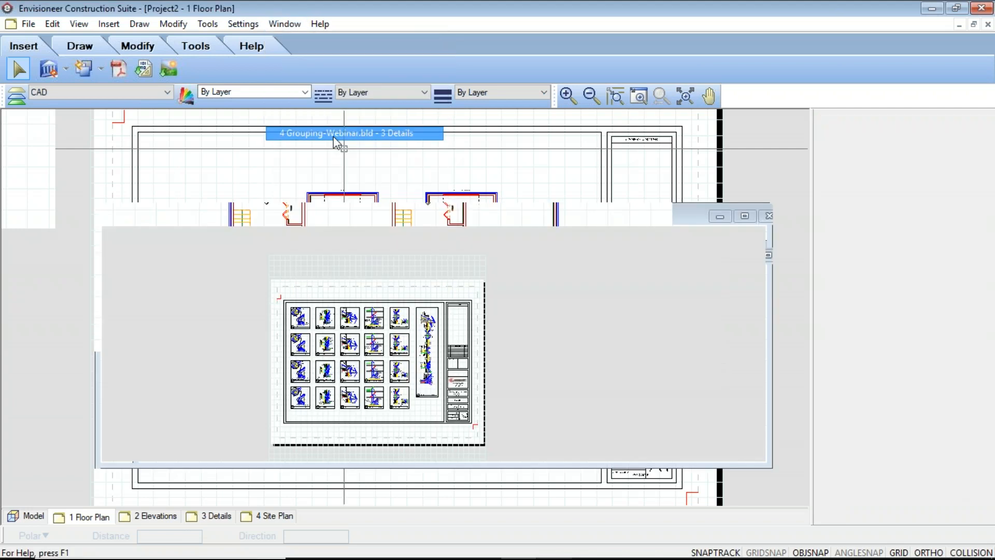
scroll(344, 414, "up", 3)
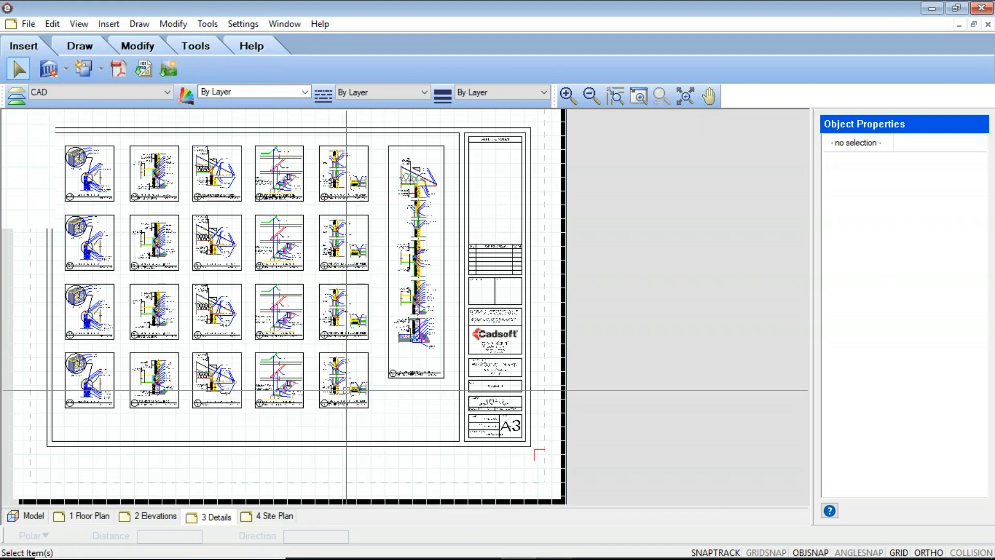
left_click(345, 399)
scroll(405, 414, "down", 1)
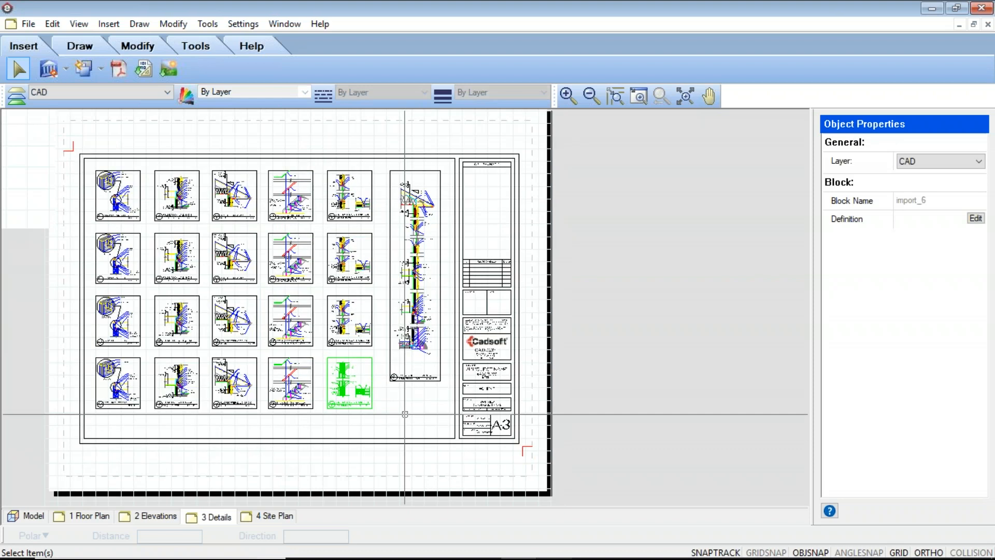
scroll(405, 414, "up", 3)
scroll(418, 342, "up", 1)
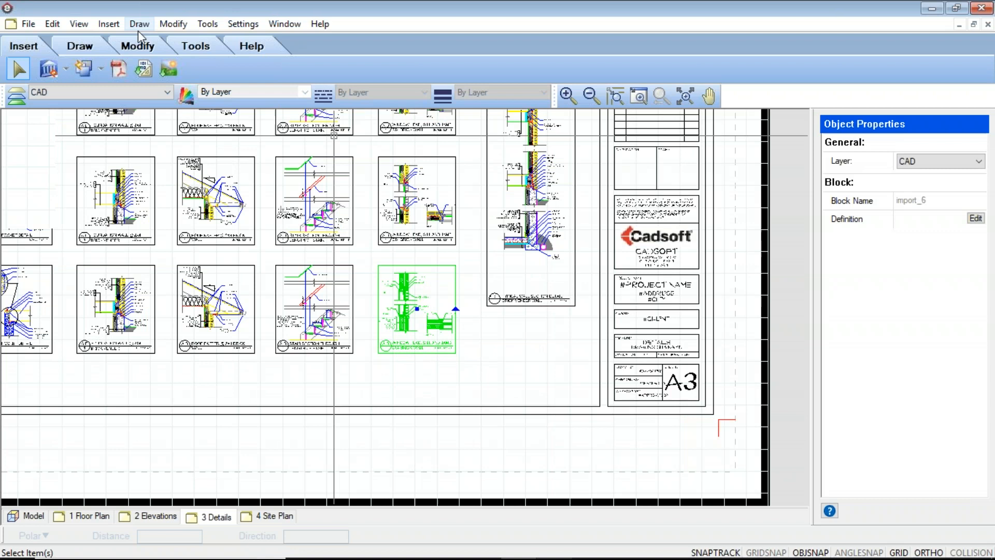
left_click(170, 27)
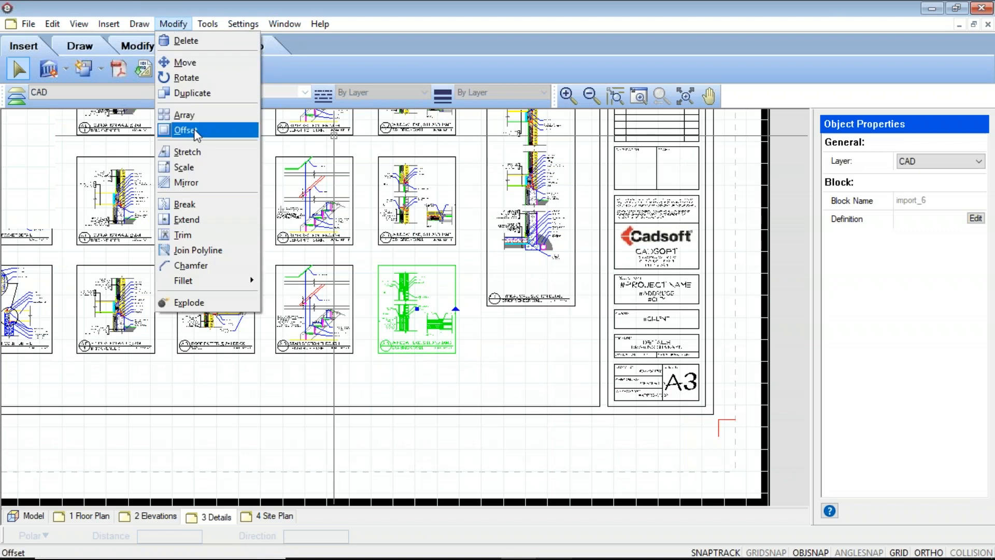
left_click(192, 95)
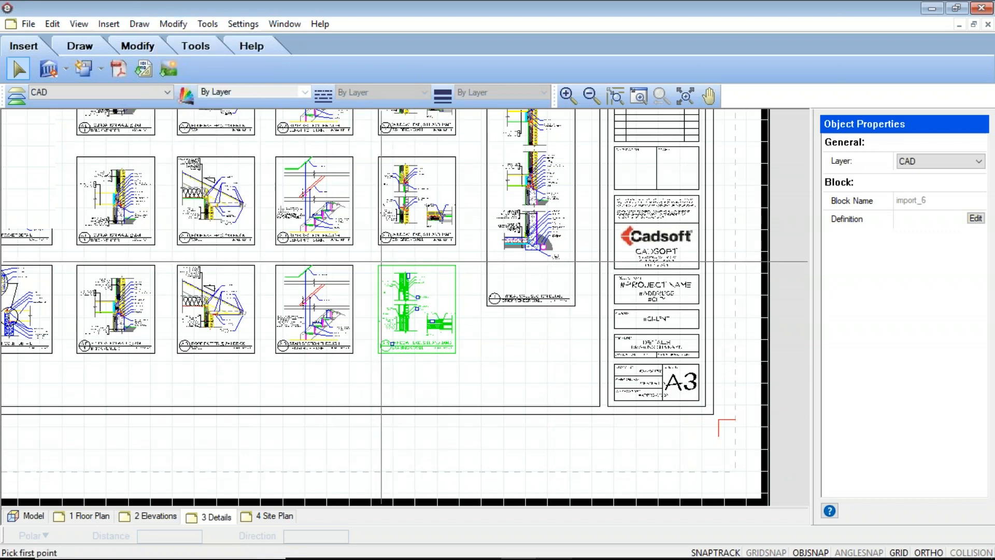
left_click(377, 264)
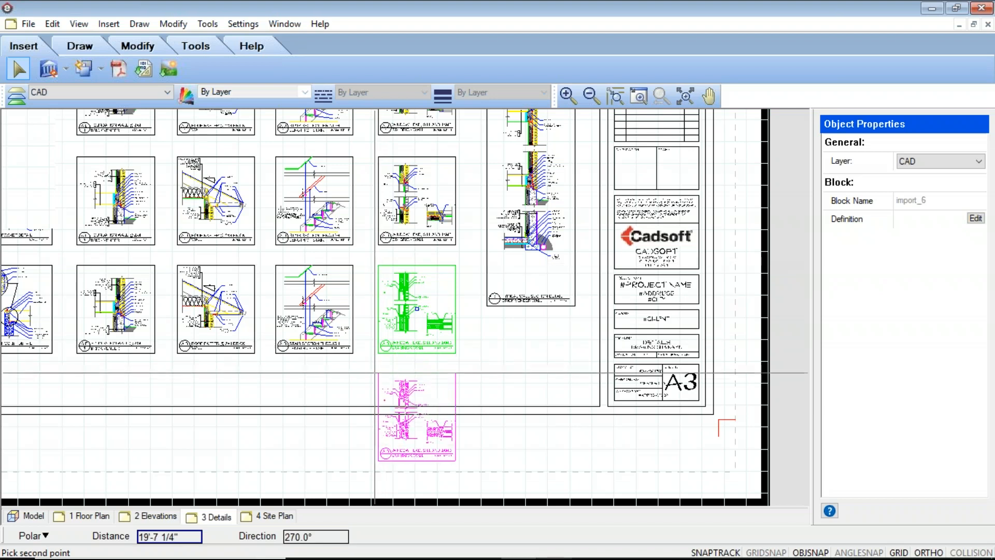
left_click(376, 368)
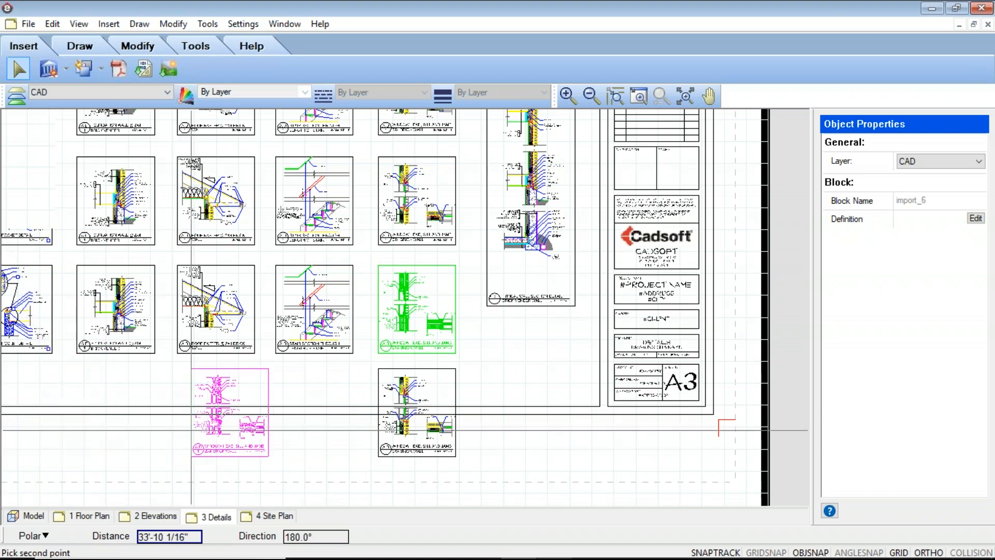
key("Escape")
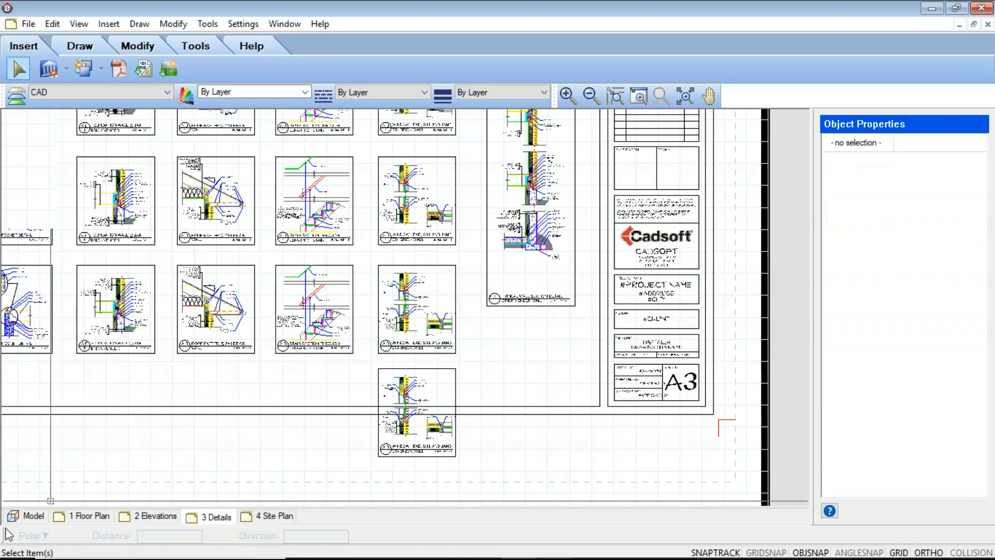
- Cut the arm chair below the sofa in the right unit's living room from the Grouping-Webinar.bld ground floor model
left_click(22, 516)
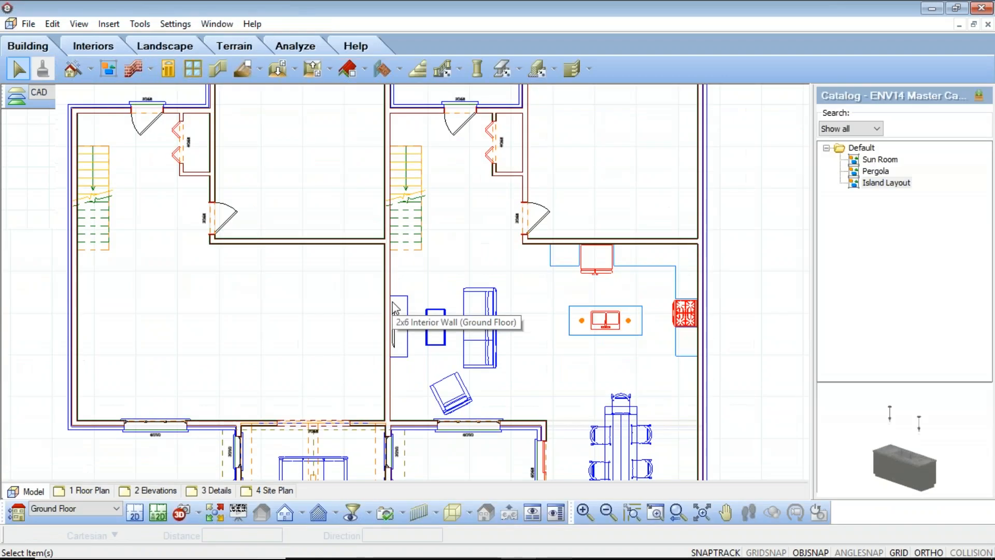
scroll(394, 313, "down", 2)
middle_click_drag(422, 324, 425, 318)
scroll(424, 318, "up", 3)
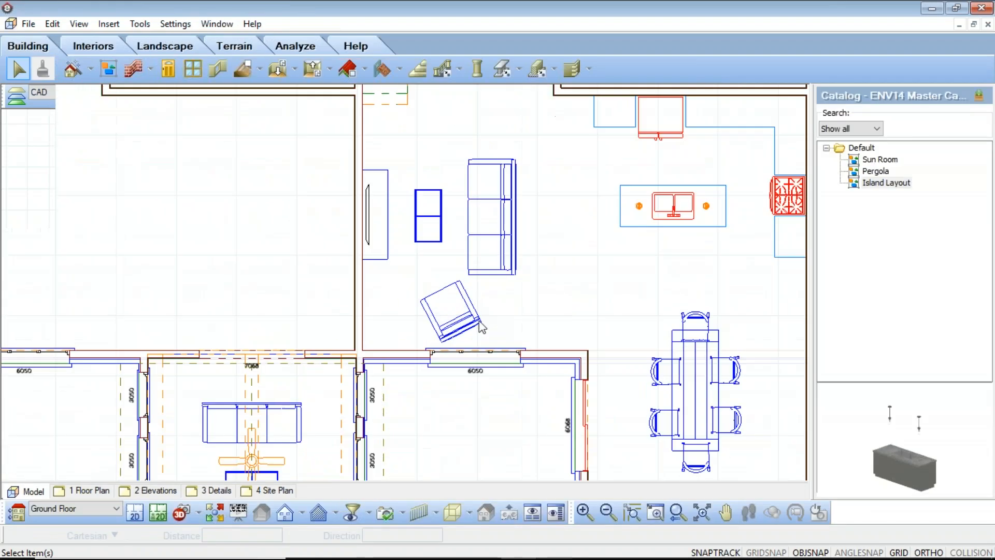
scroll(485, 327, "down", 2)
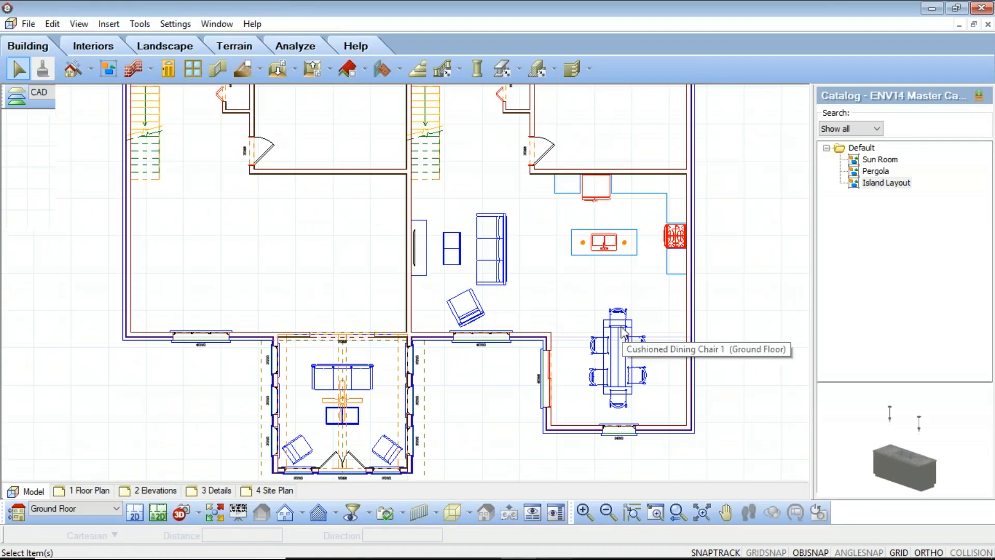
left_click(480, 316)
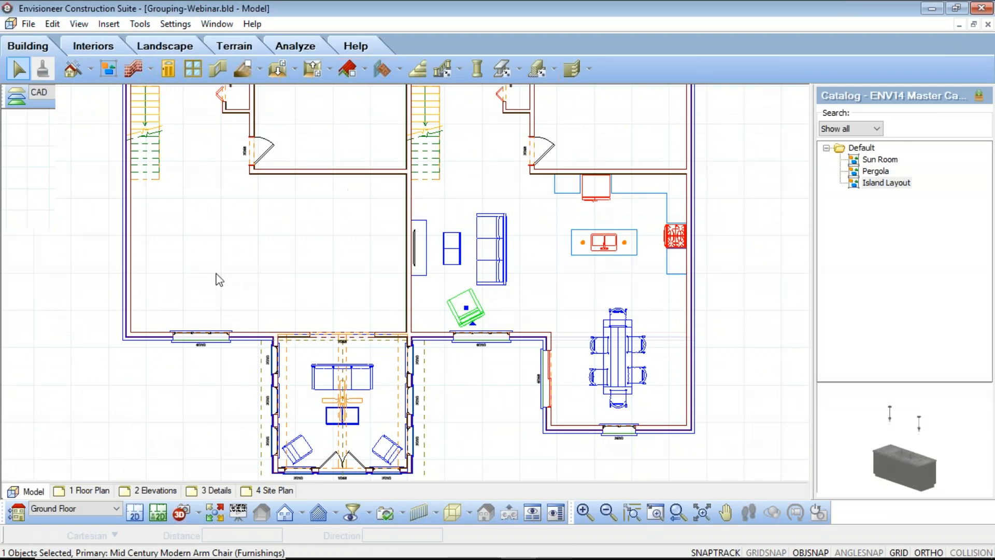
left_click(216, 24)
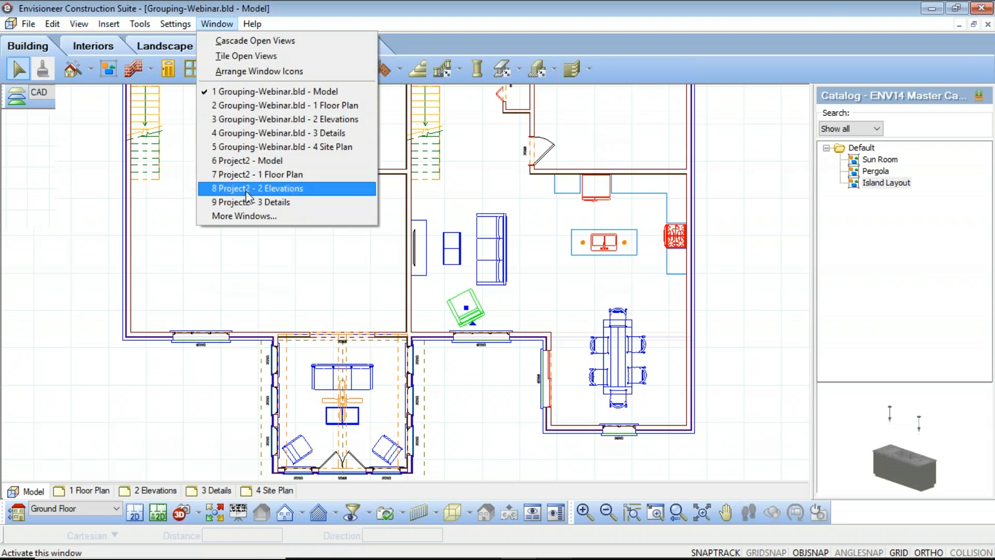
left_click(216, 23)
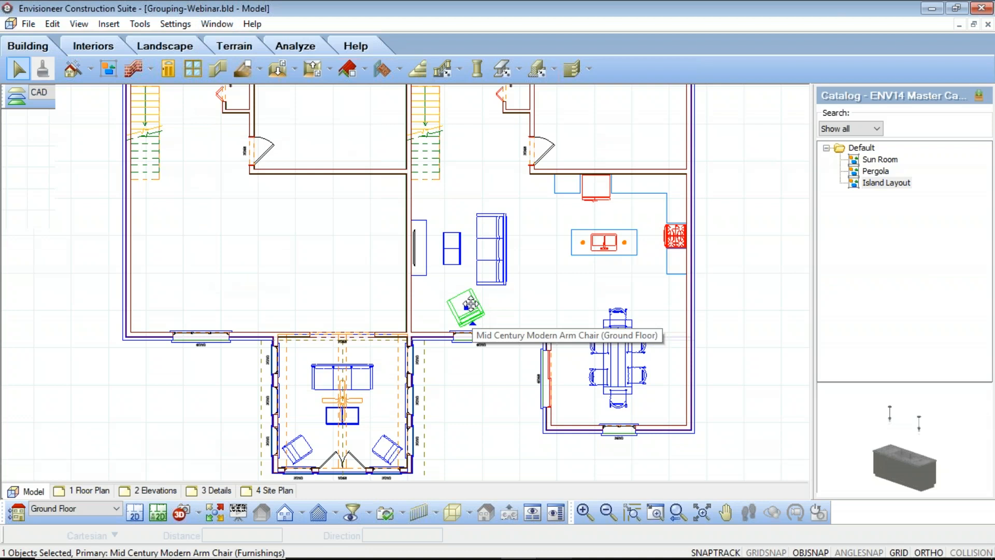
right_click(470, 301)
left_click(518, 93)
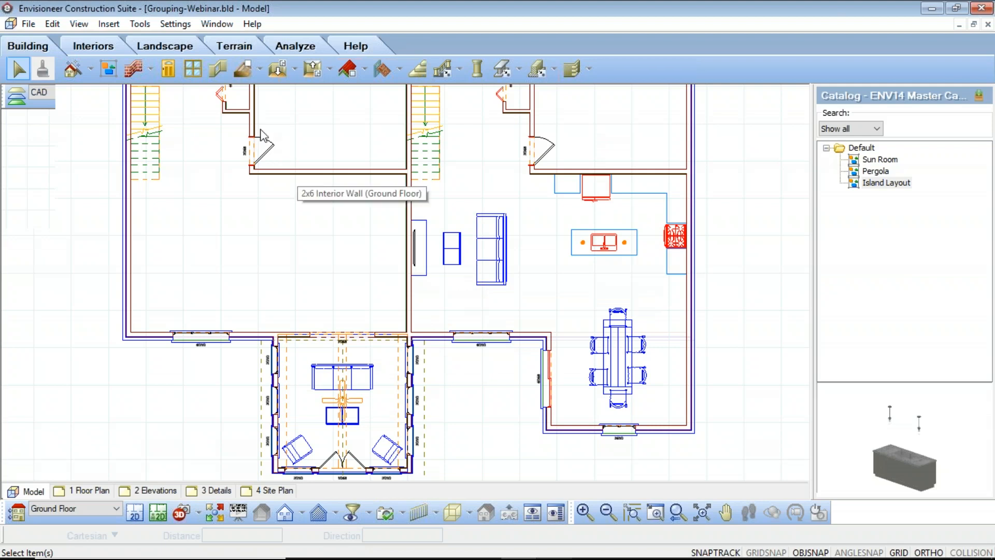
- Paste the cut arm chair at a base height of 0" in the empty Ground Floor of Project2's model
left_click(217, 24)
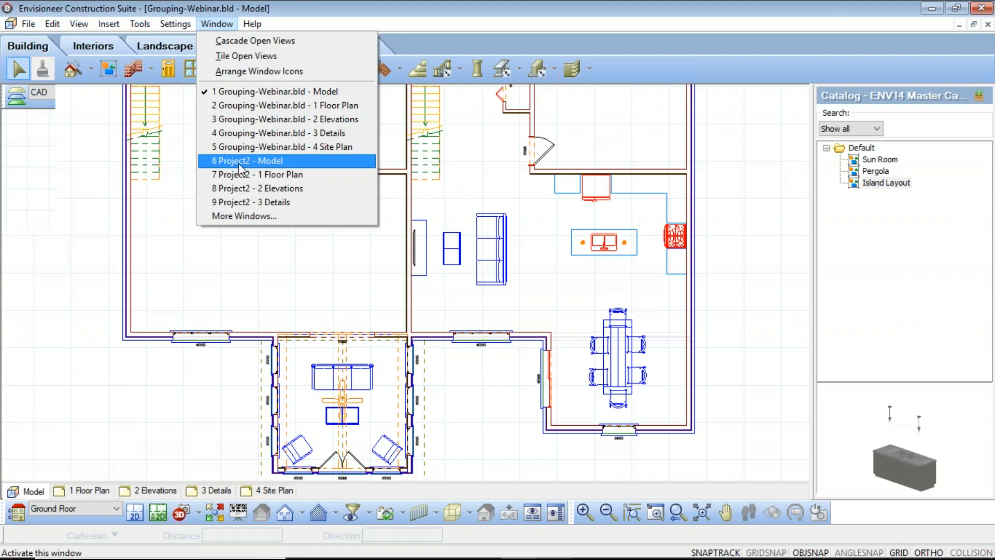
left_click(239, 161)
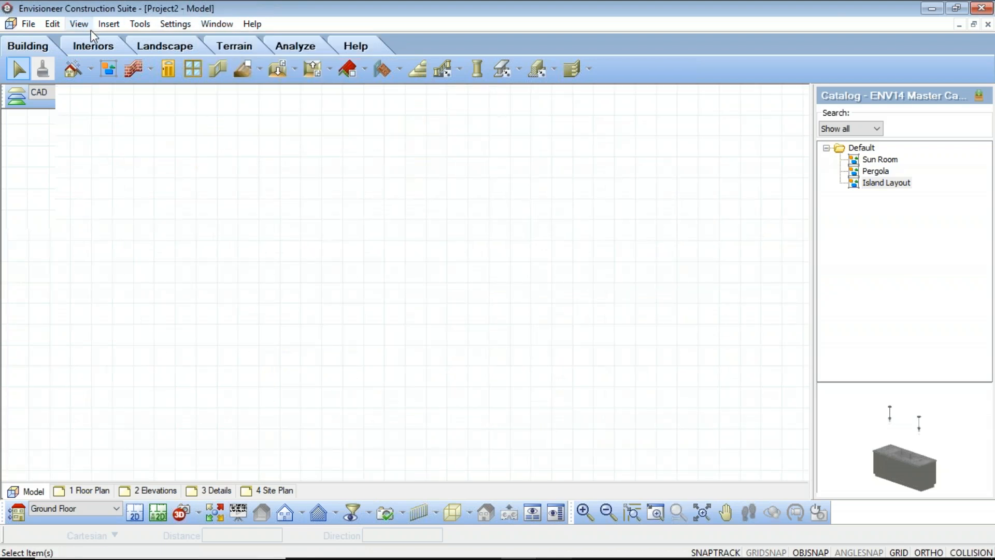
left_click(58, 25)
left_click(78, 78)
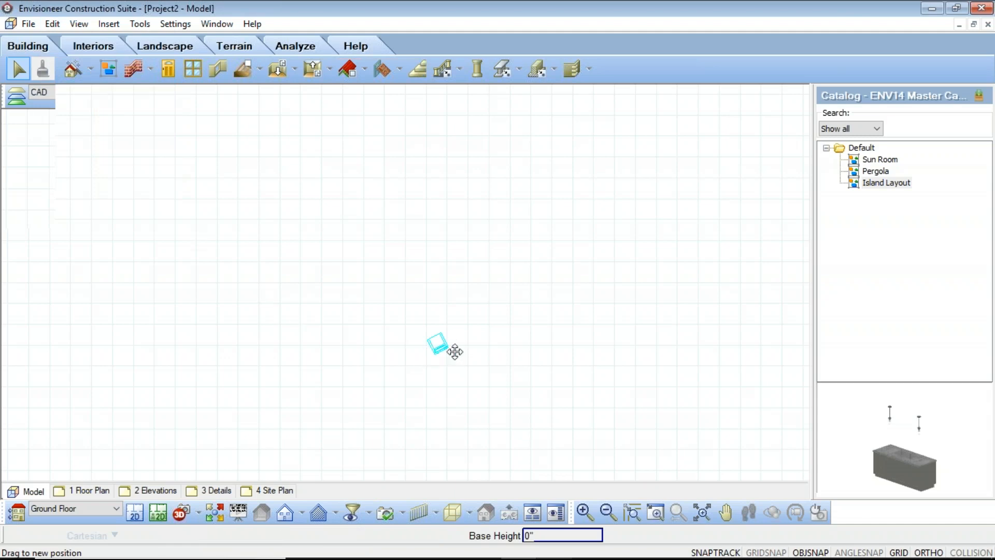
left_click(437, 343)
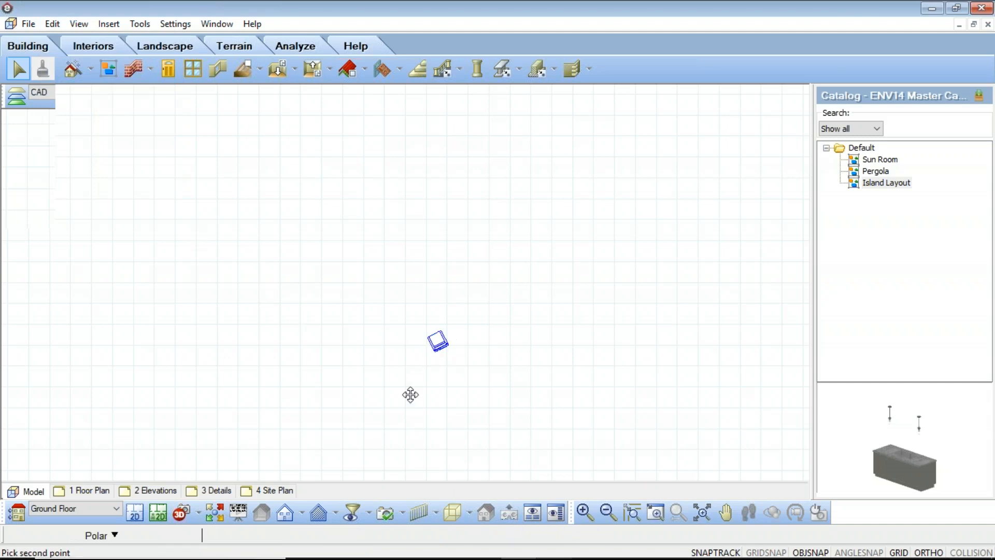
left_click(438, 356)
scroll(520, 369, "down", 5)
middle_click_drag(480, 391, 456, 337)
scroll(456, 330, "up", 4)
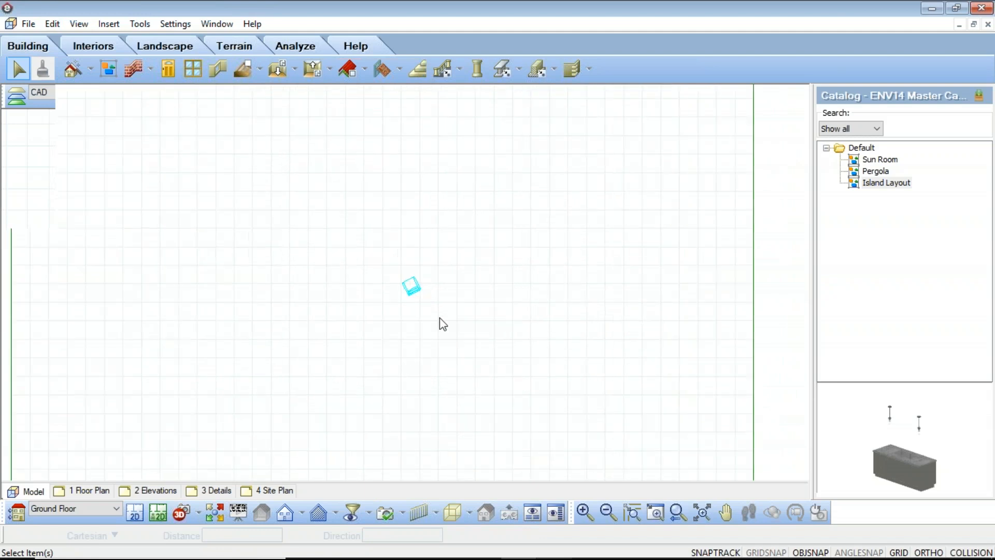
left_click(438, 317)
scroll(403, 292, "up", 2)
scroll(404, 293, "up", 2)
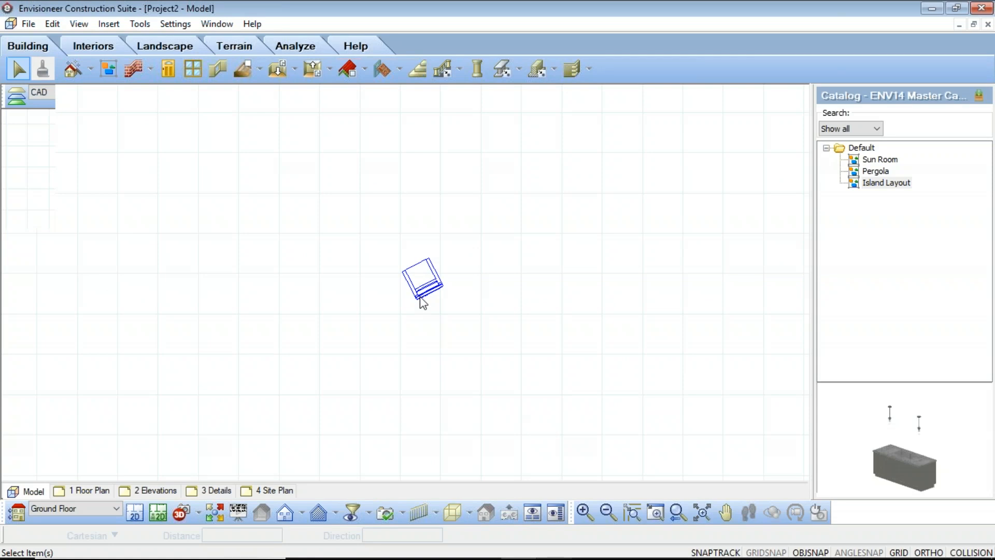
- Cut the arm chair from Project2's model
left_click(421, 298)
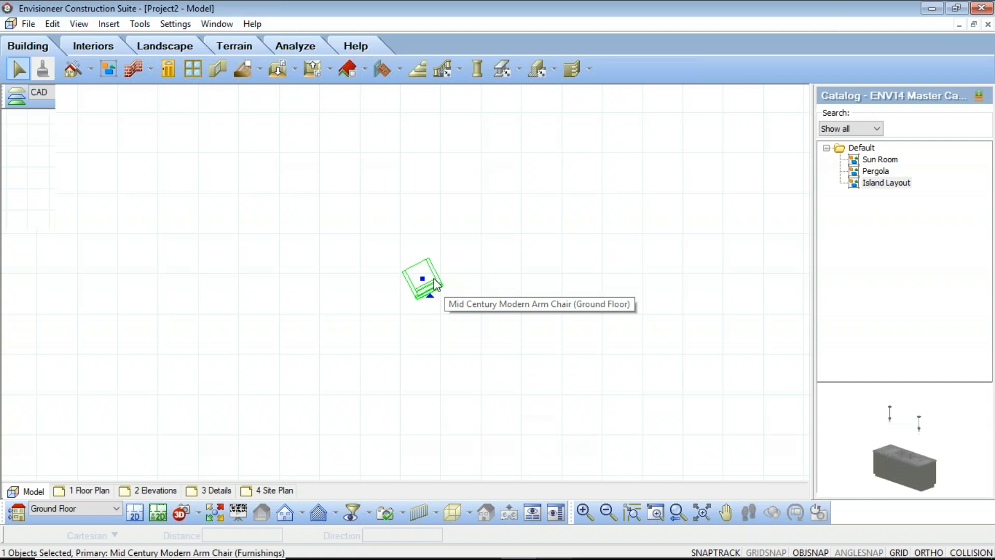
right_click(435, 280)
left_click(467, 347)
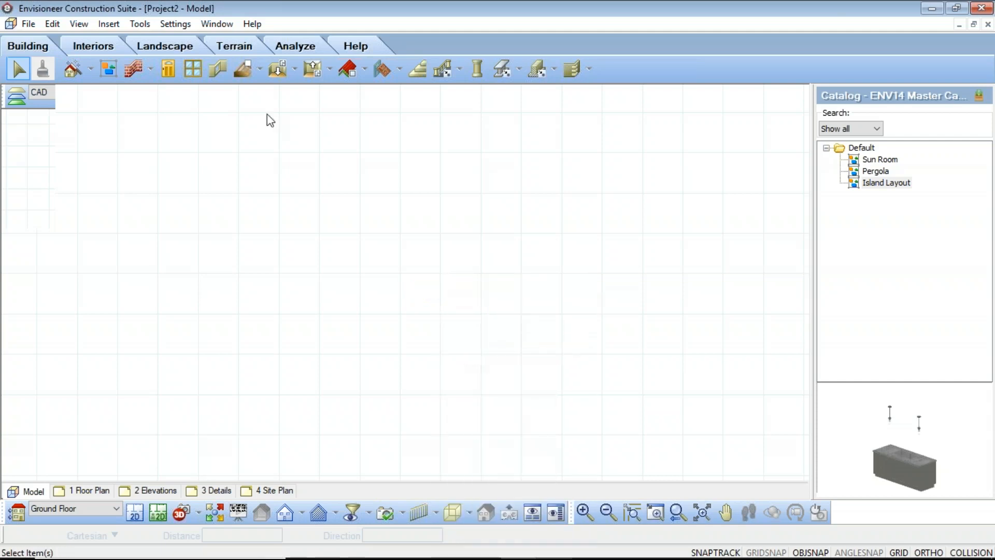
left_click(51, 24)
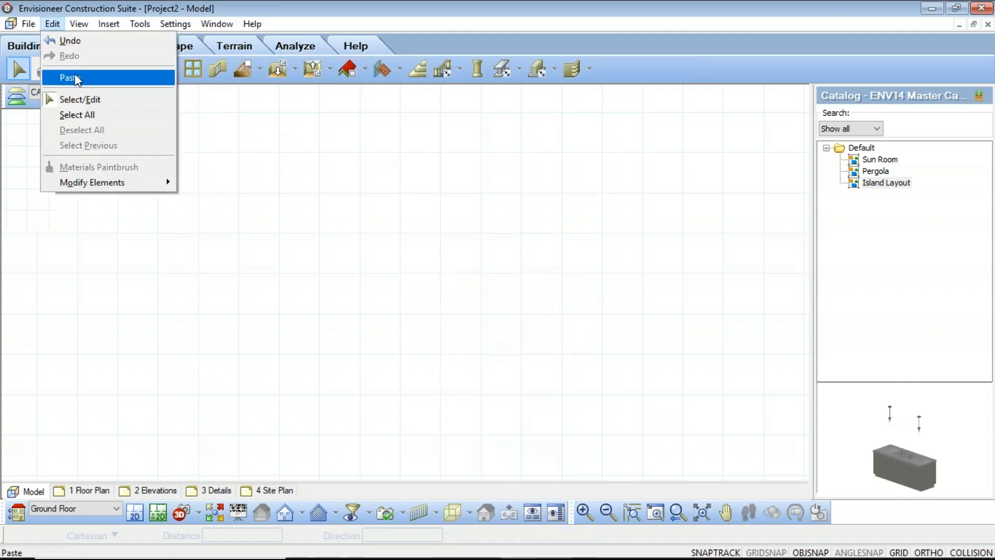
left_click(443, 10)
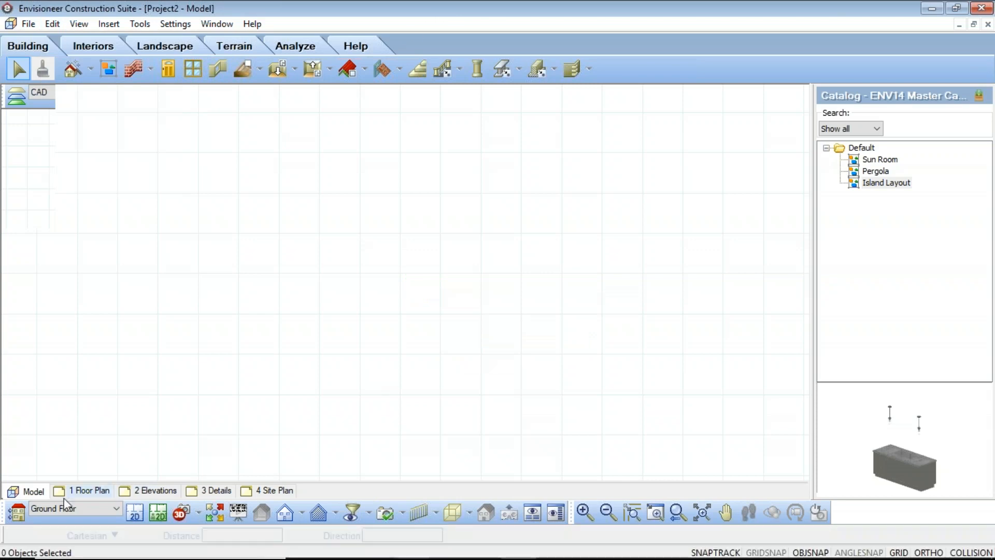
- Paste the arm chair back into the Grouping-Webinar.bld model, between the sofa and the front window of the right unit's living room
left_click(217, 24)
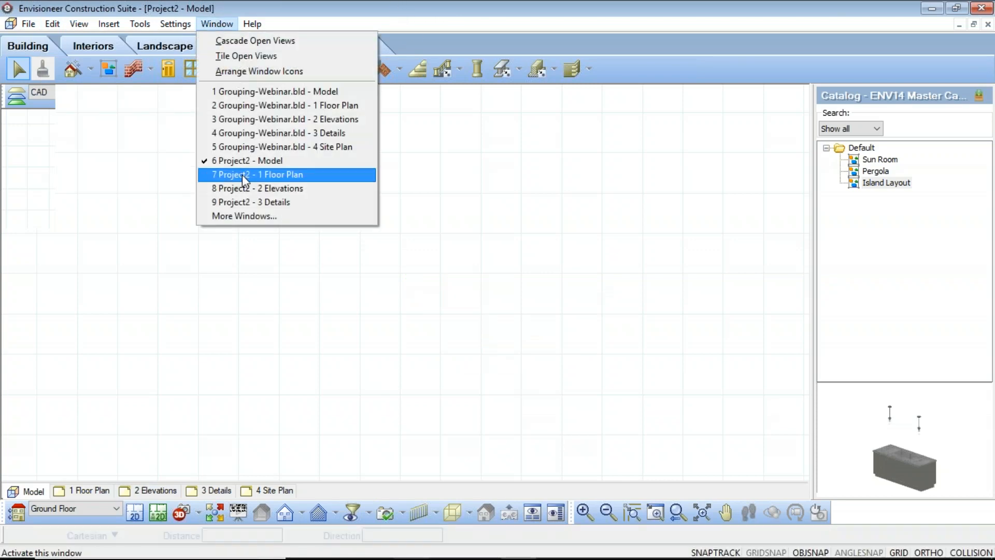
left_click(265, 92)
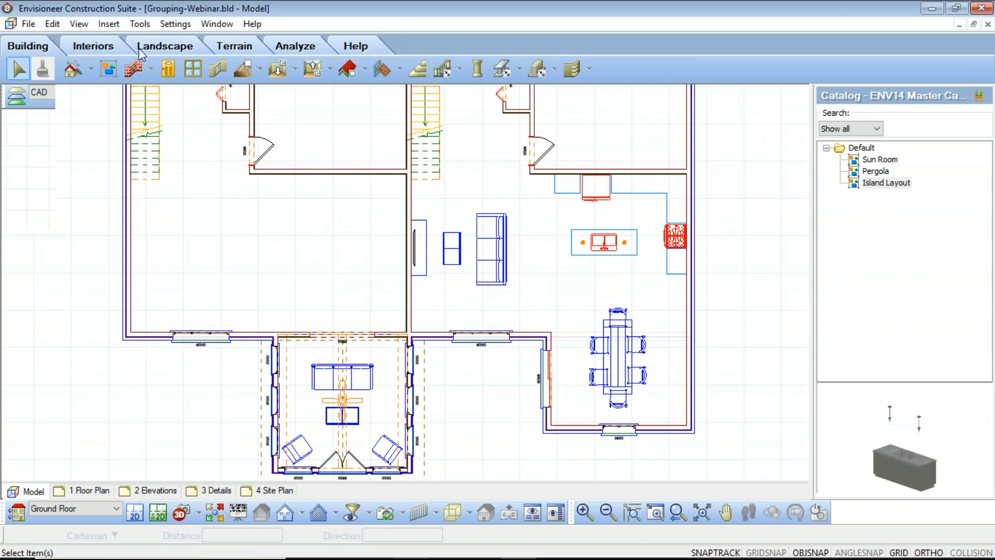
left_click(53, 24)
left_click(78, 98)
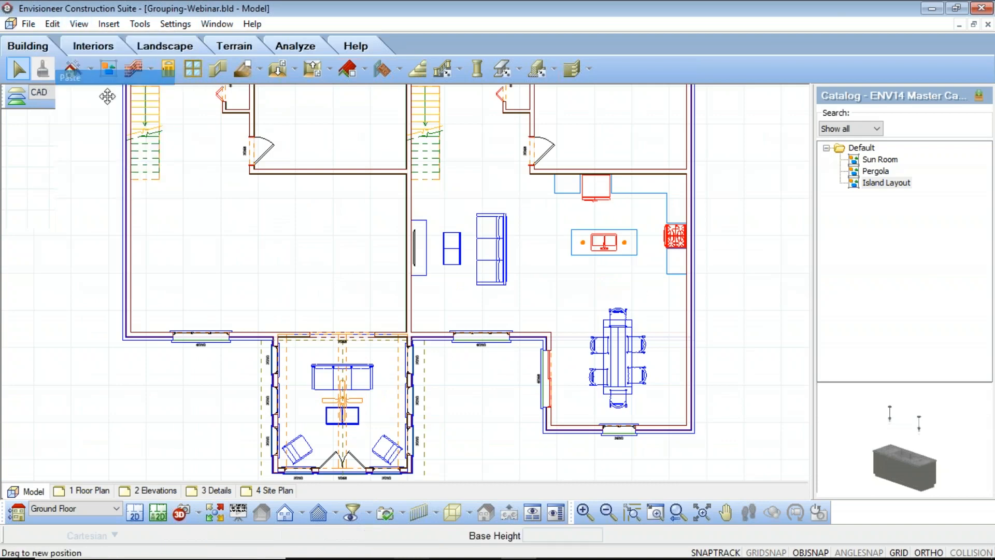
left_click(467, 311)
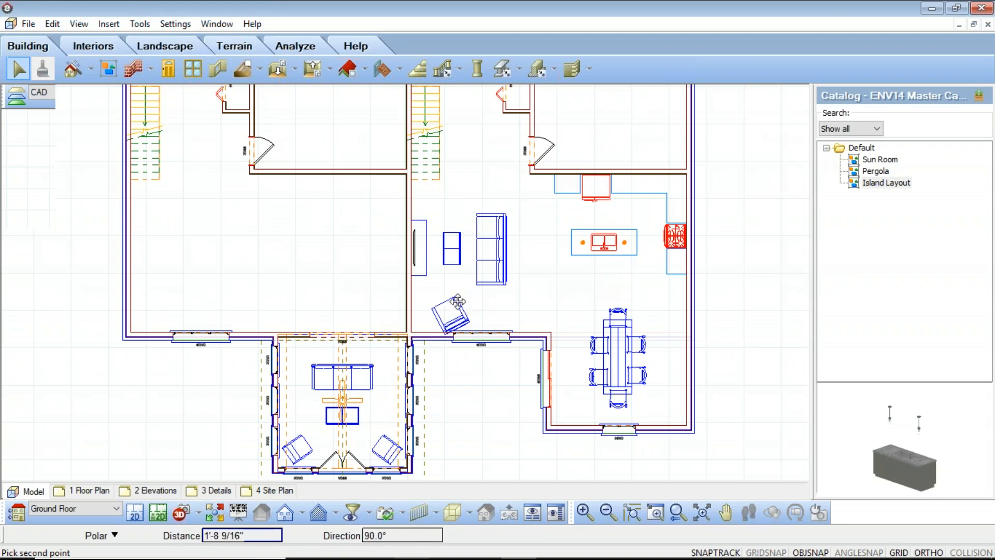
left_click(465, 301)
scroll(465, 300, "up", 3)
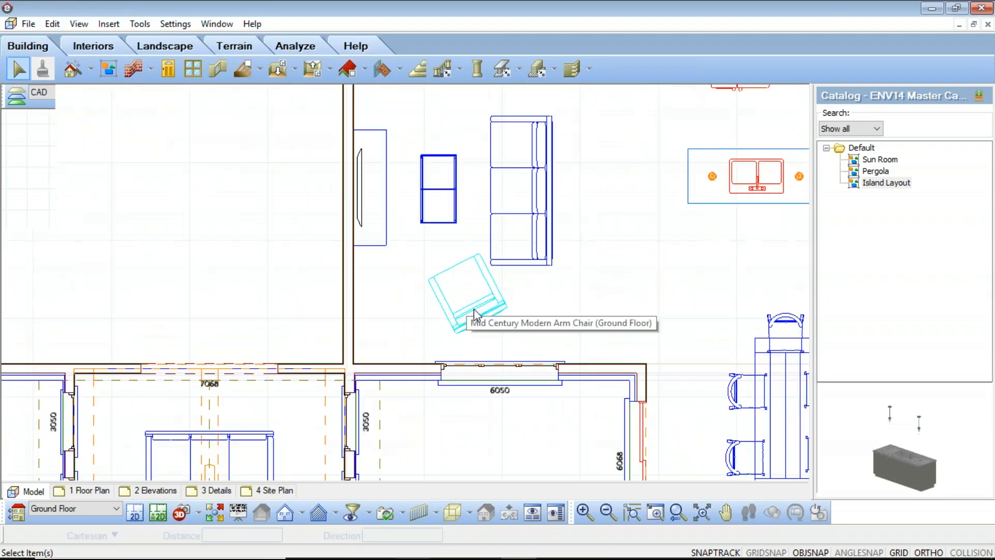
left_click(462, 298)
mouse_move(455, 299)
left_mouse_down()
mouse_move(450, 309)
mouse_move(464, 315)
left_mouse_up()
left_click(646, 295)
- Copy the right unit's living room furniture together with its kitchen cabinets, appliances and island, leaving out the dining set
scroll(638, 300, "down", 3)
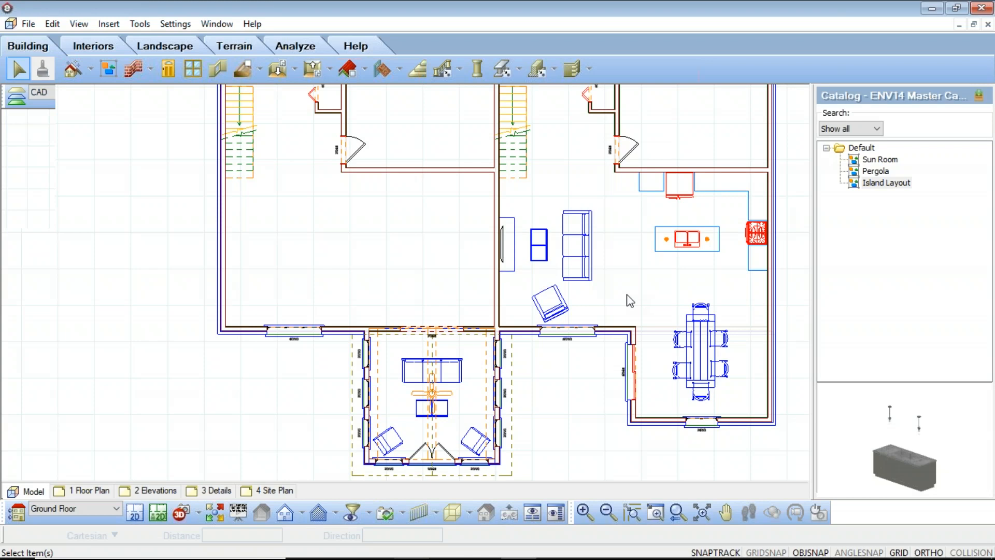
left_click_drag(756, 295, 501, 186)
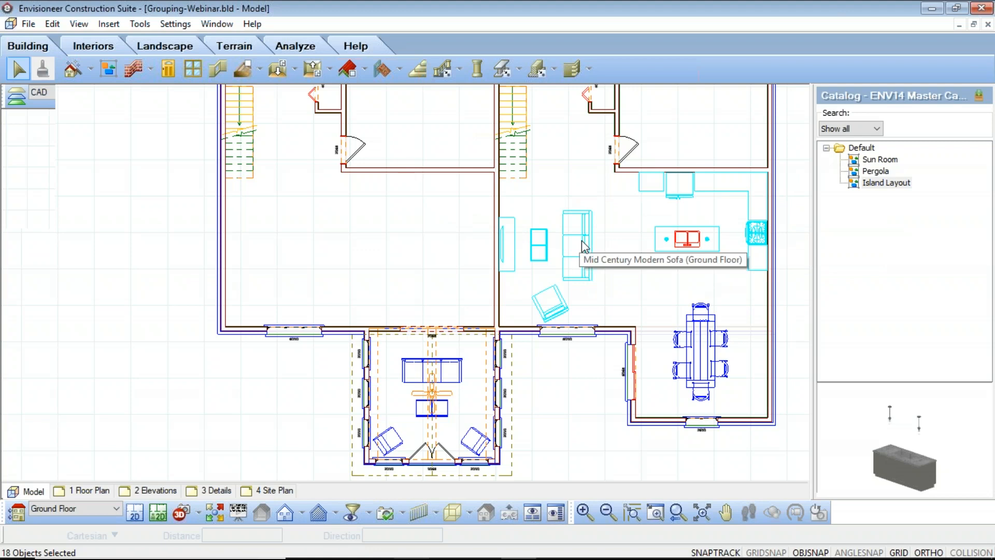
scroll(771, 179, "up", 2)
scroll(770, 178, "up", 3)
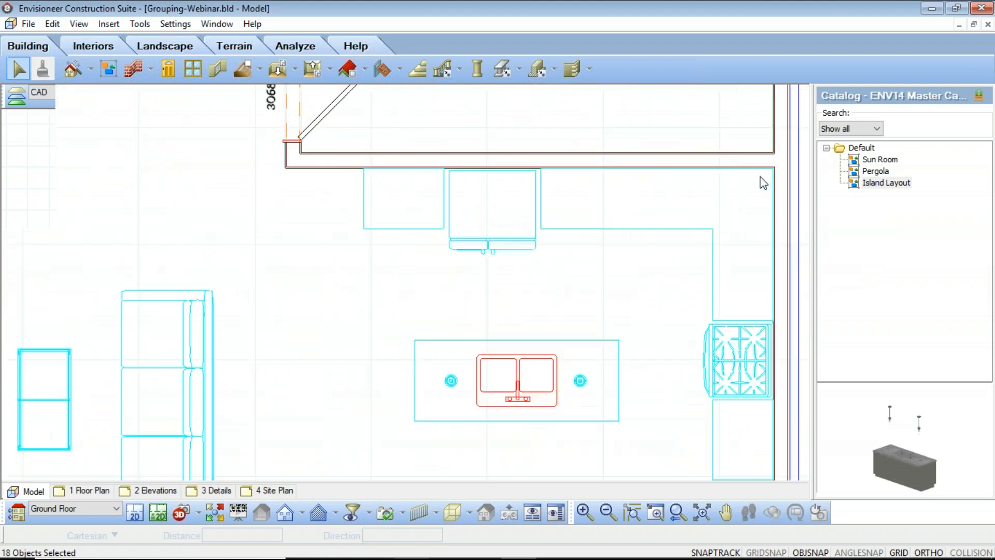
right_click(761, 177)
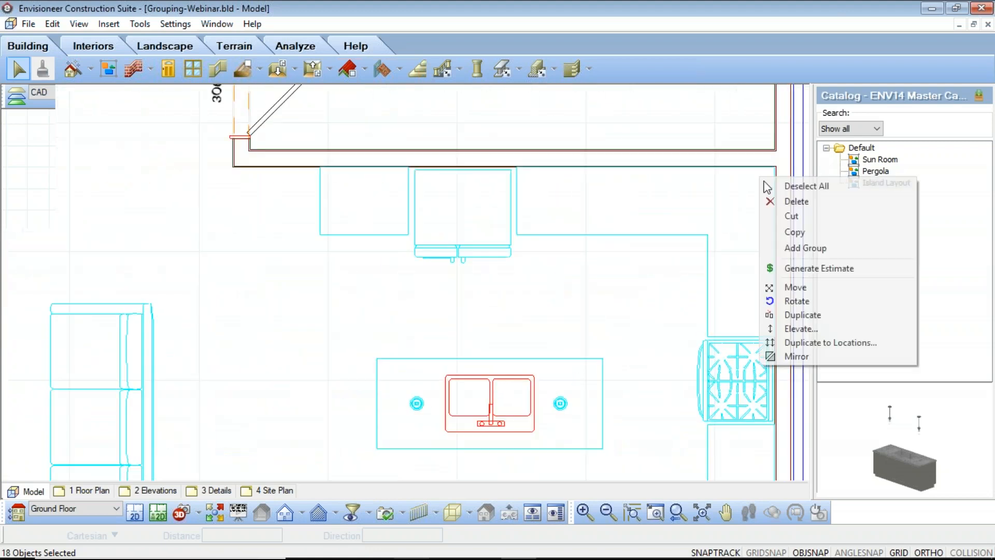
left_click(807, 232)
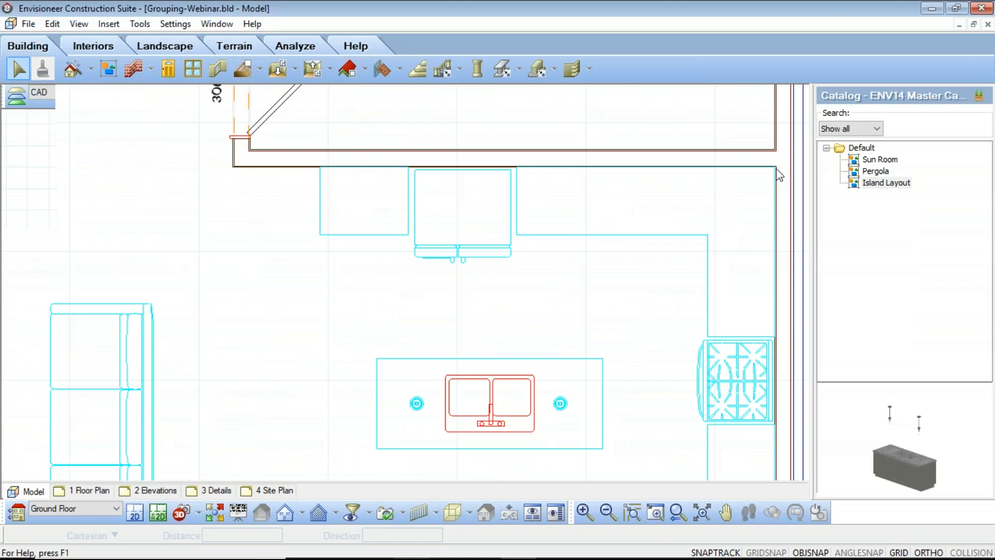
scroll(751, 184, "down", 5)
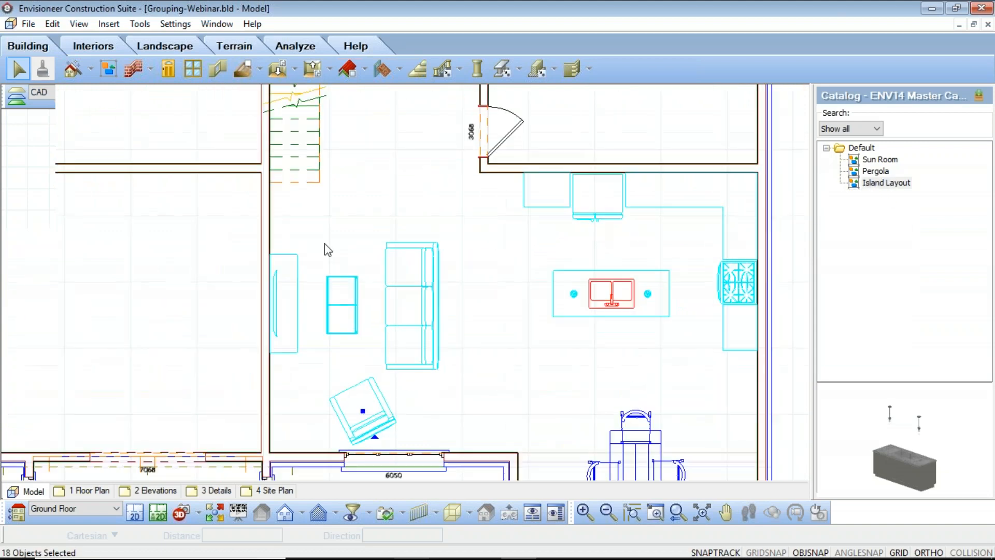
- Paste the copied living room and kitchen layout into the left unit, 30'-0" away at 180°, aligned to the kitchen's inner wall corner
left_click(52, 24)
left_click(78, 98)
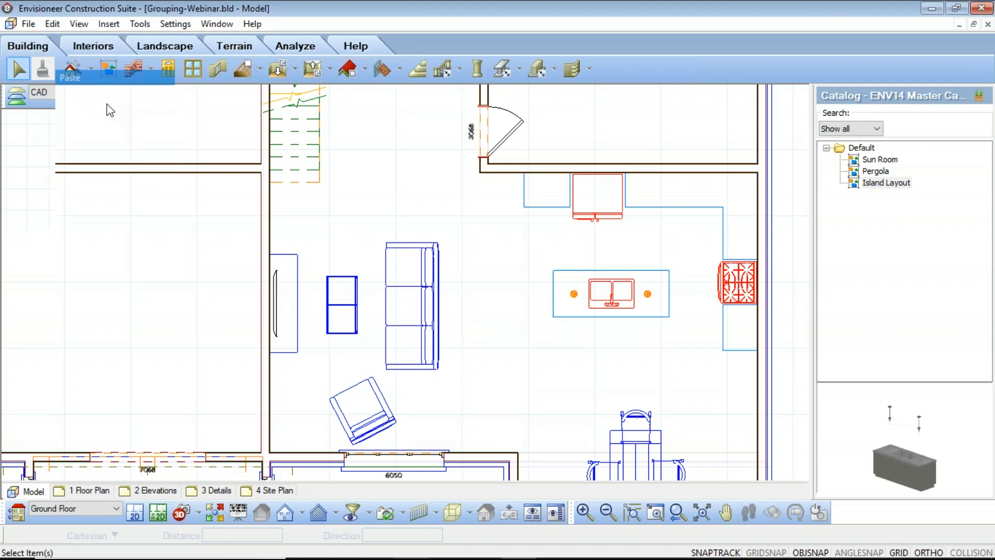
scroll(391, 241, "down", 1)
scroll(390, 241, "down", 3)
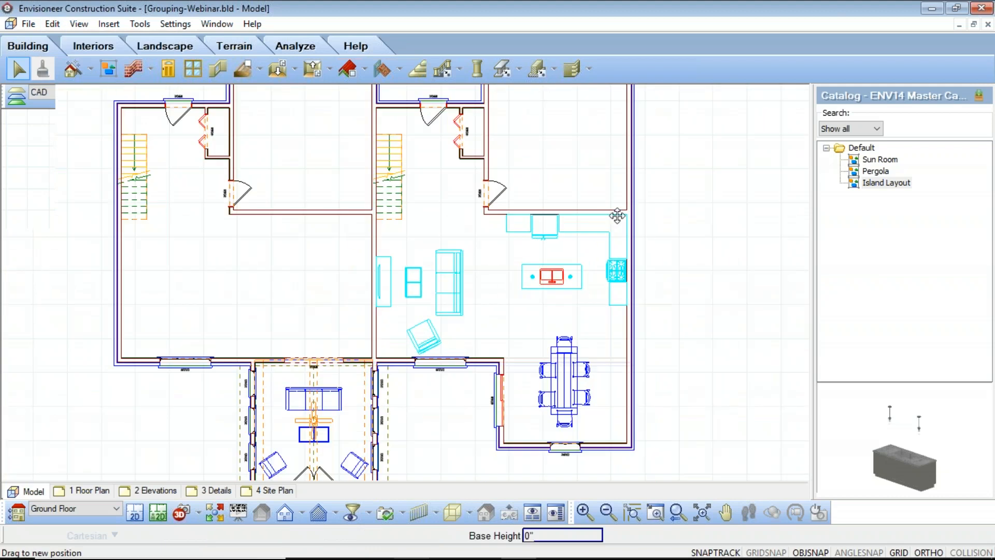
left_click(626, 214)
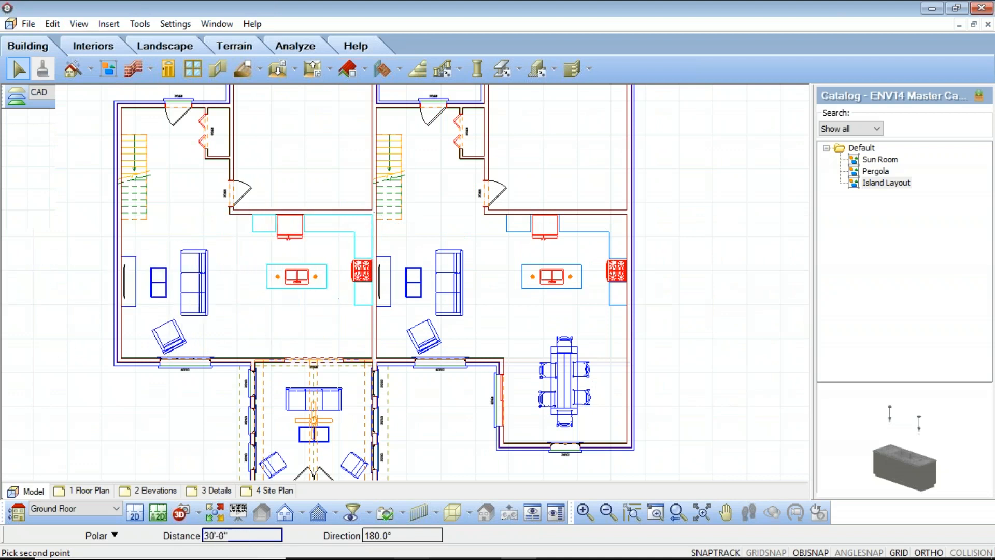
left_click(371, 215)
key("Escape")
scroll(342, 326, "down", 2)
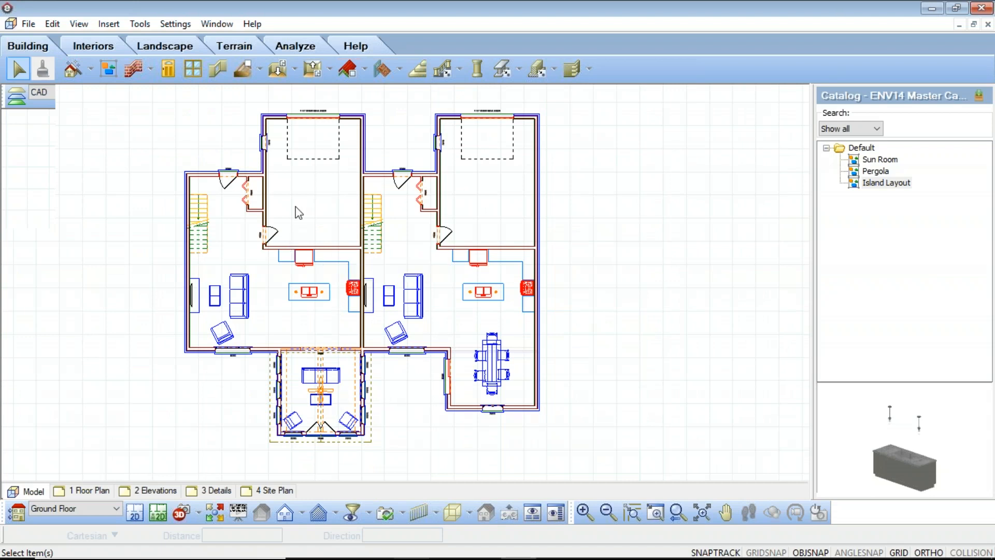
- Paste the same living room and kitchen layout on the Second Floor in the right unit, directly above the ground floor original
left_click(118, 511)
left_click(52, 539)
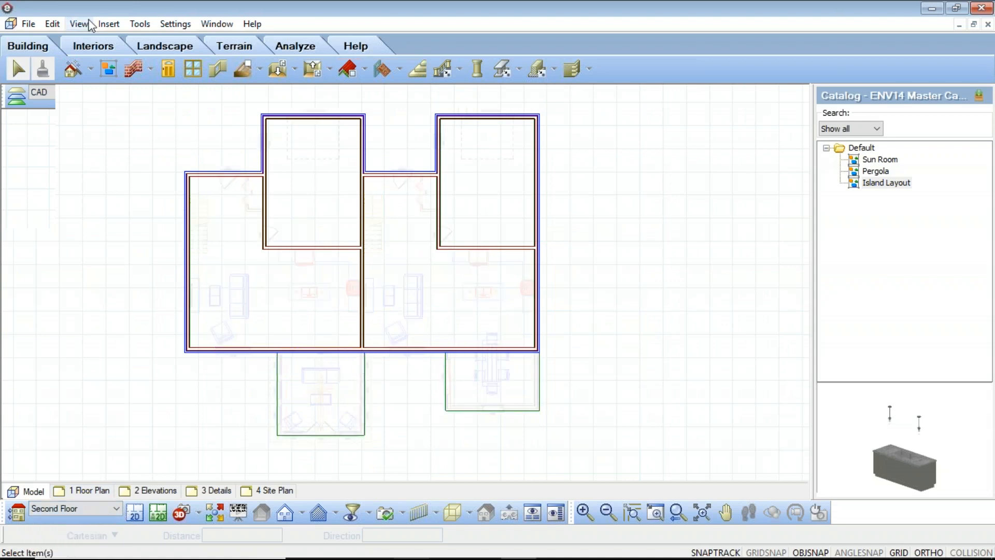
left_click(48, 26)
left_click(77, 76)
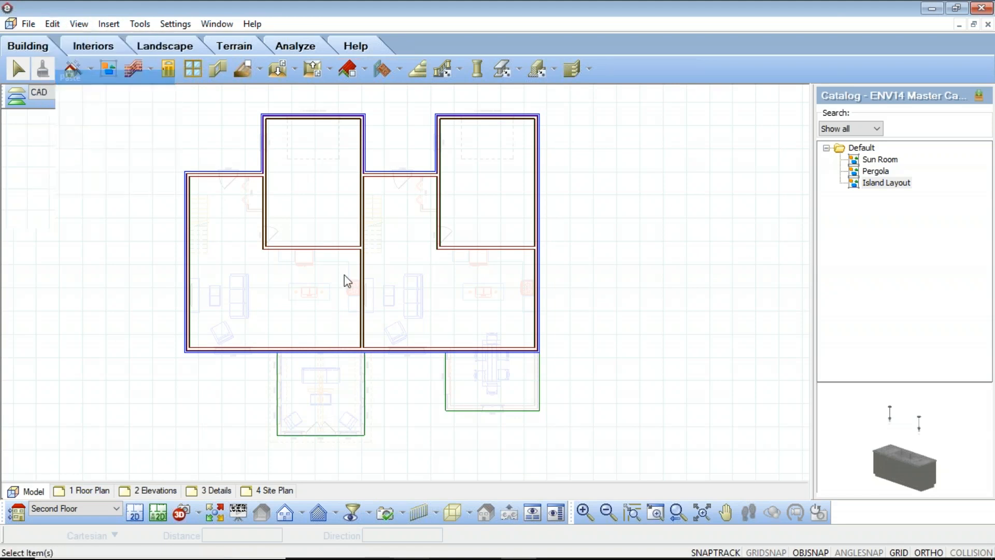
left_click(535, 252)
left_click(535, 250)
left_click(569, 303)
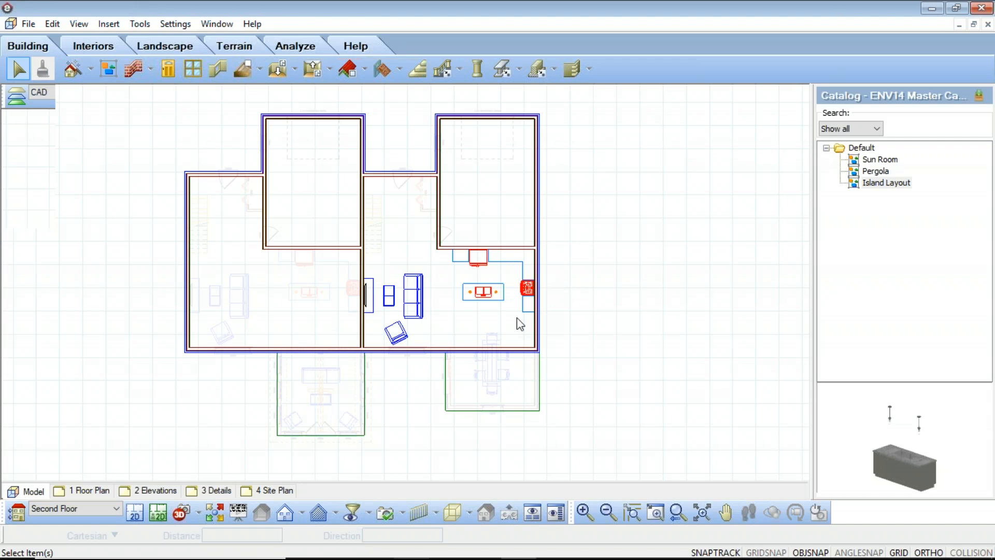
left_click_drag(529, 319, 449, 254)
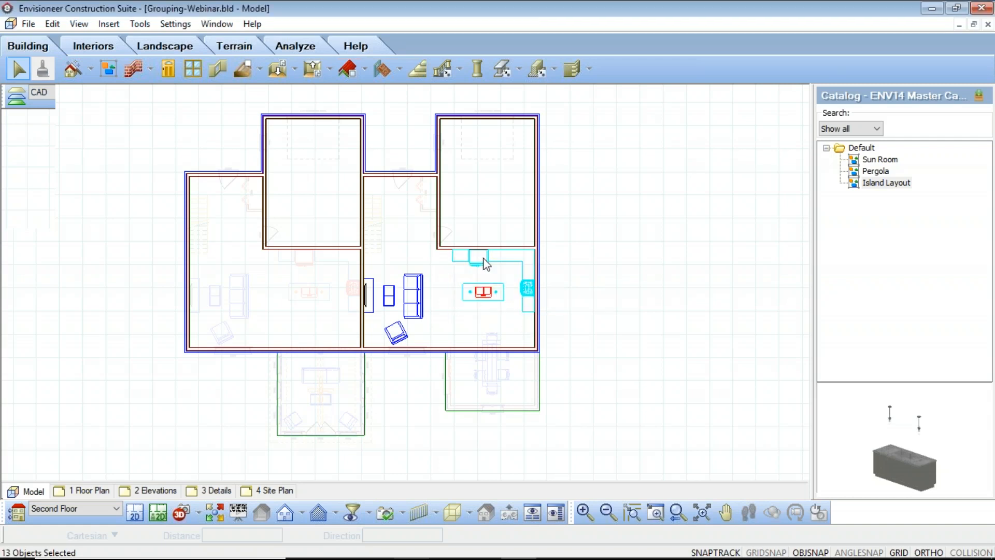
right_click(484, 260)
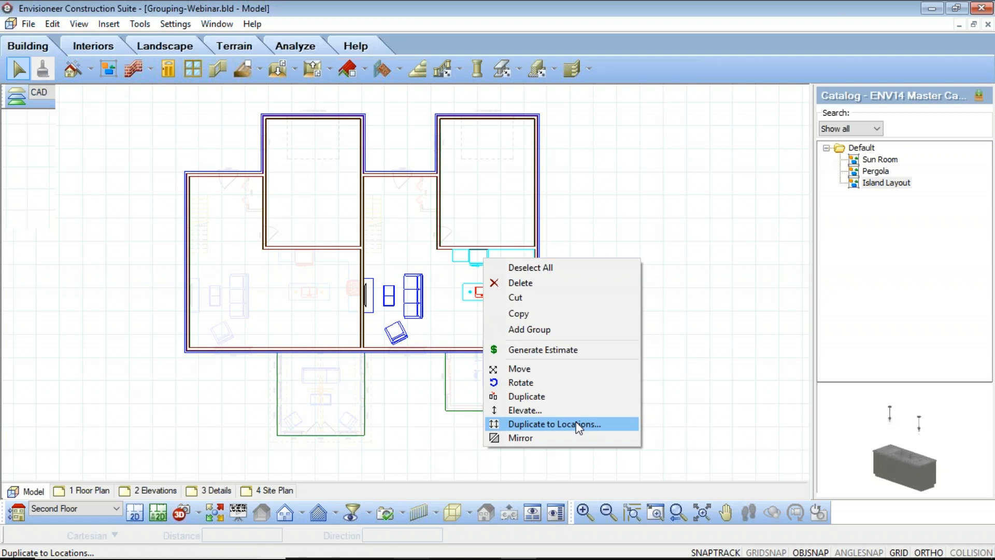
left_click(447, 326)
left_click(447, 325)
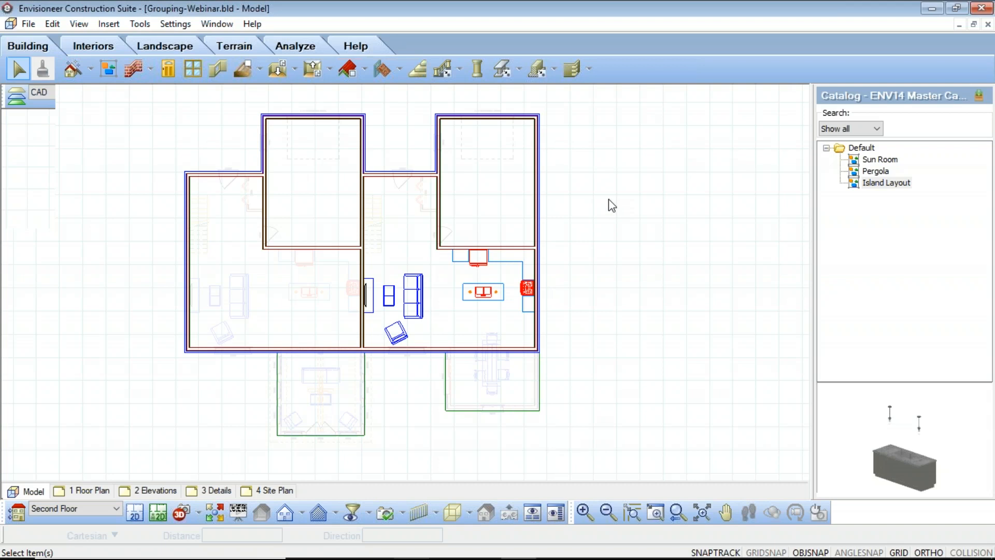
- On the Ground Floor, save the right unit's living room furniture to the catalog as a group named Living Room Layout
left_click(106, 69)
left_click(106, 68)
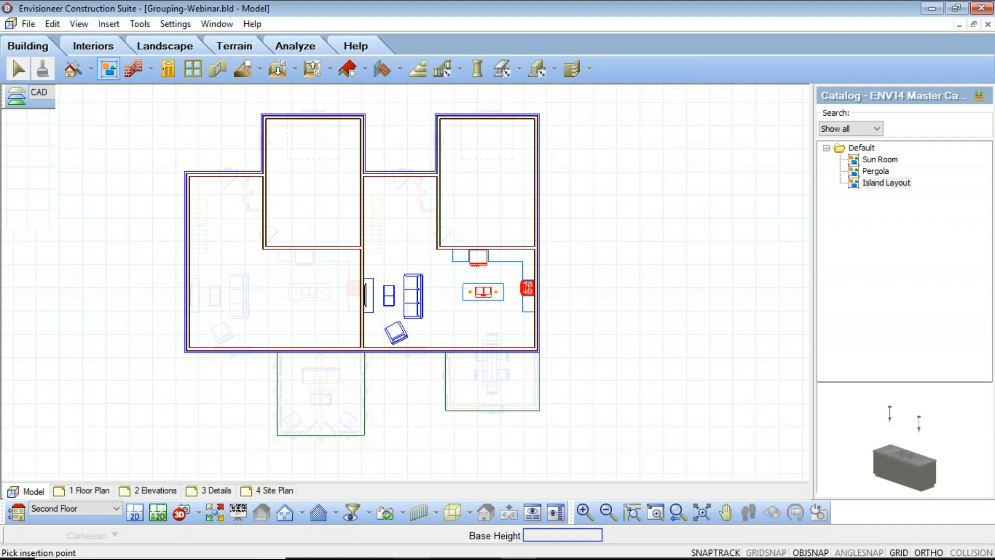
left_click(67, 508)
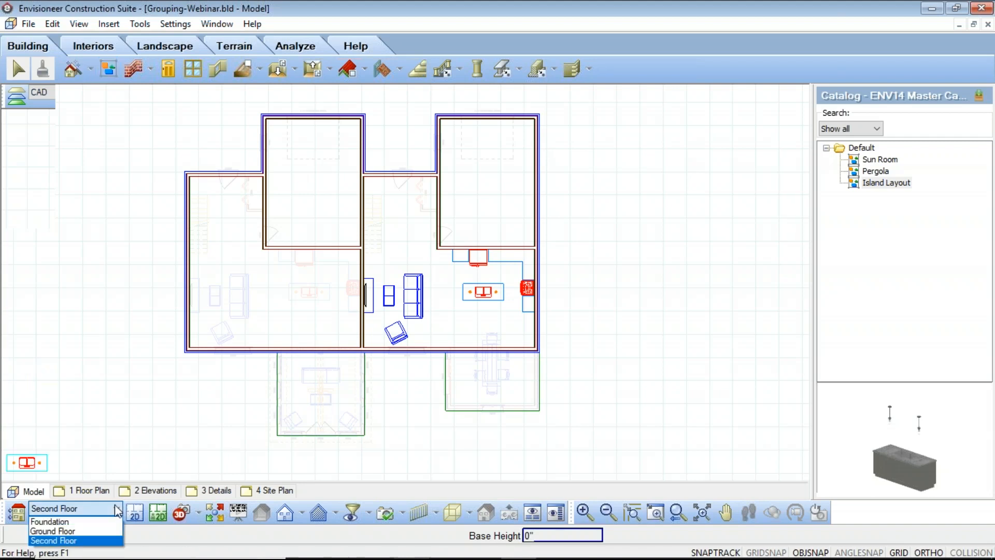
left_click(57, 531)
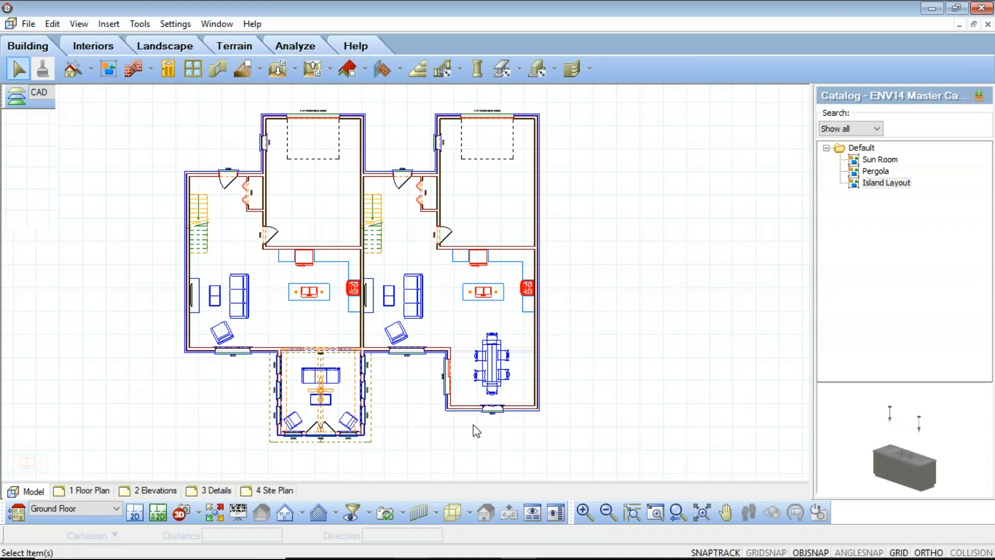
scroll(487, 315, "up", 1)
left_click_drag(421, 351, 322, 254)
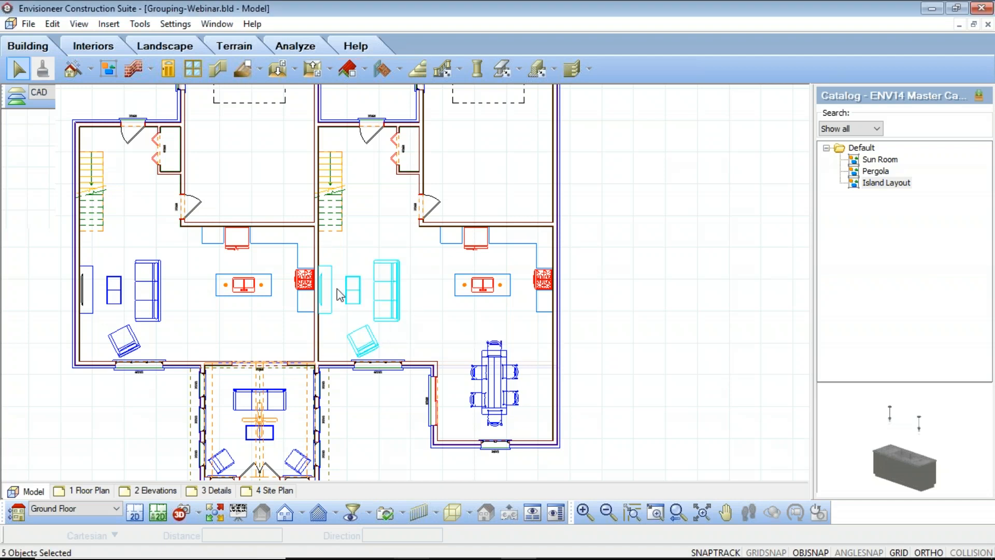
right_click(357, 284)
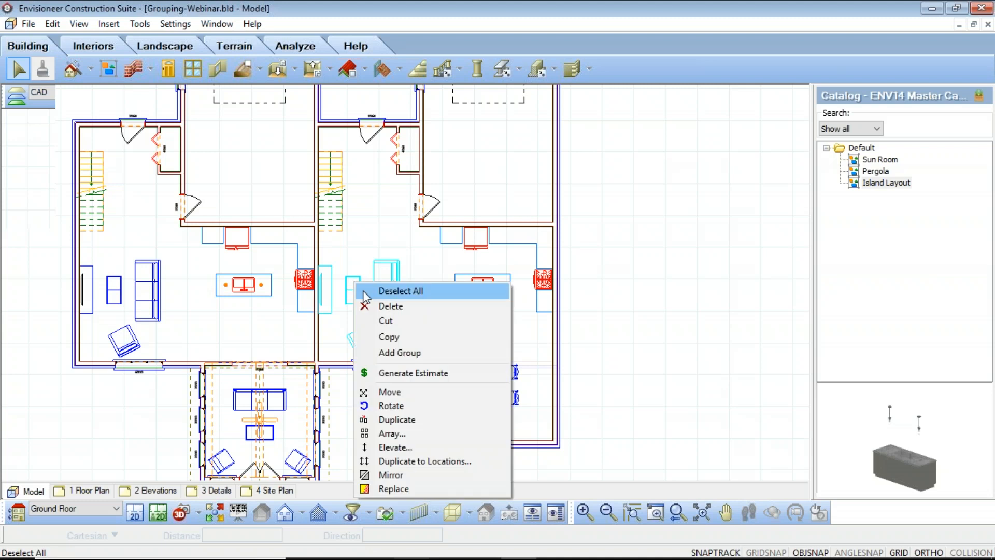
left_click(402, 351)
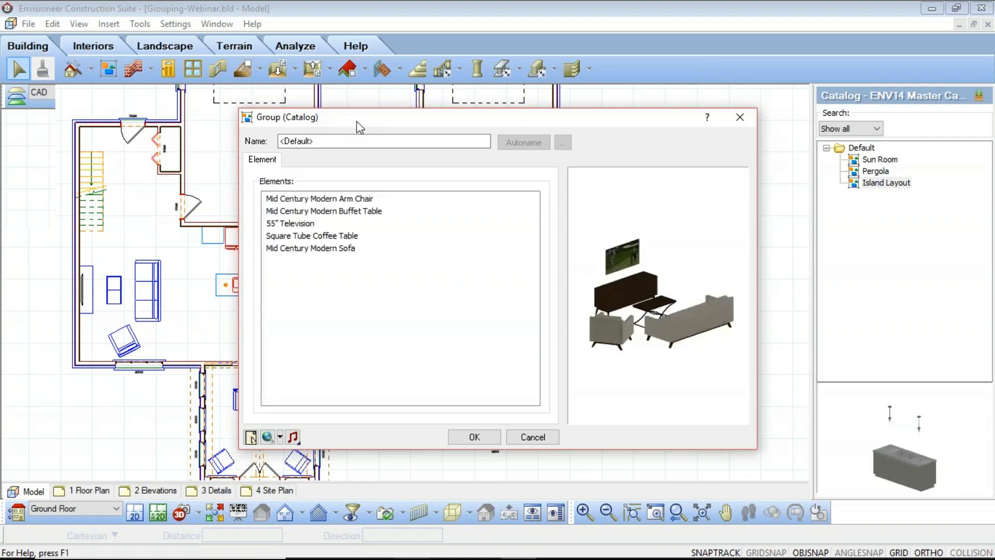
mouse_move(669, 303)
left_mouse_down()
mouse_move(617, 314)
mouse_move(615, 269)
mouse_move(637, 269)
mouse_move(635, 284)
mouse_move(683, 299)
left_mouse_up()
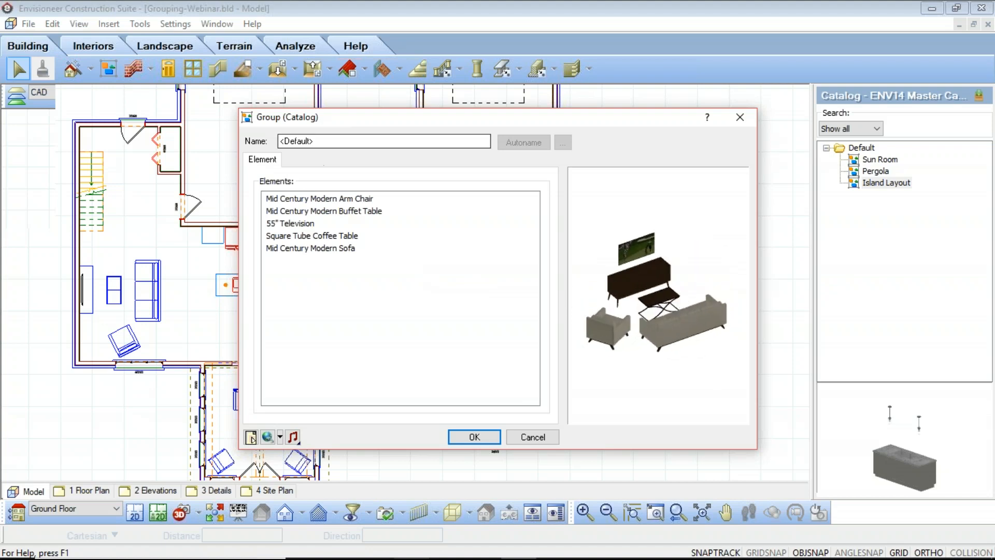
key("Tab")
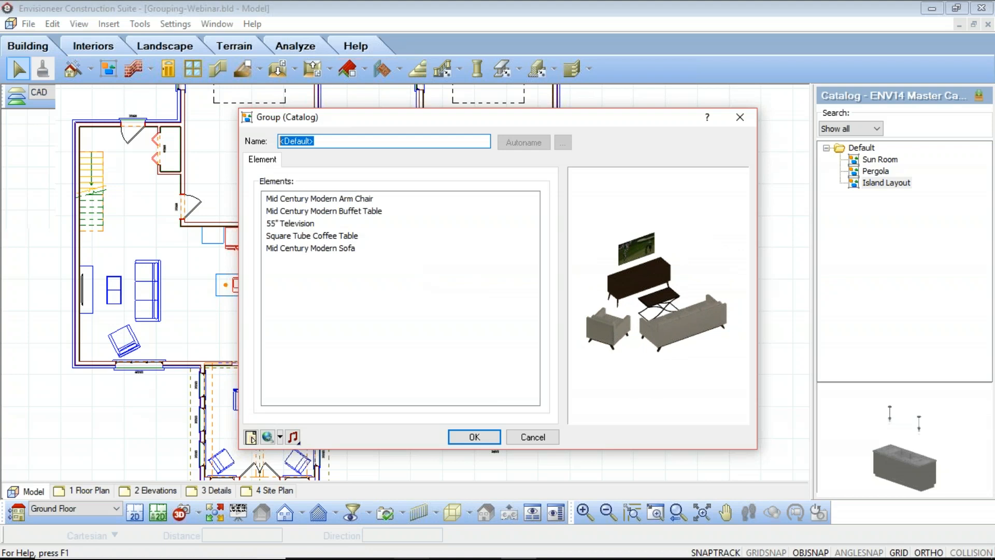
type("Living Room Layout")
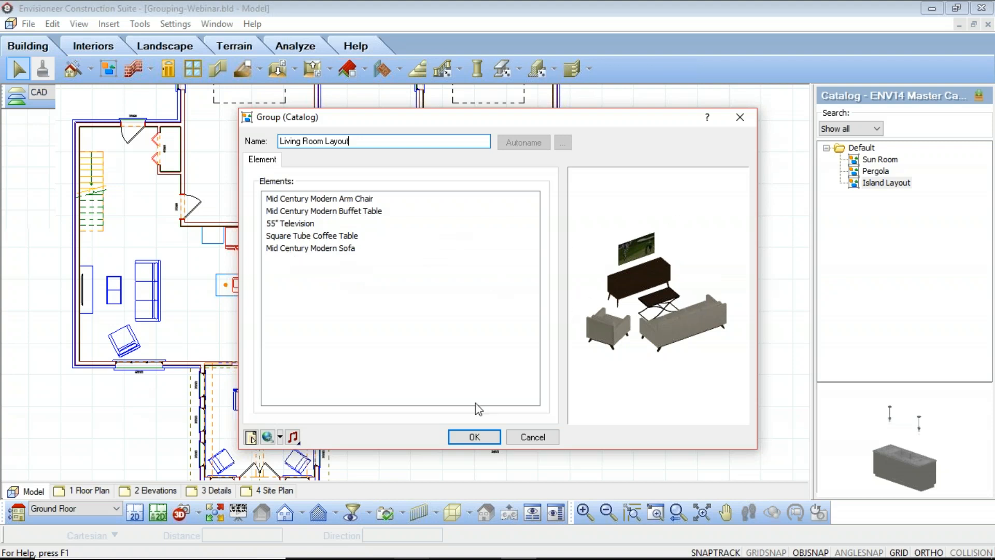
left_click(457, 436)
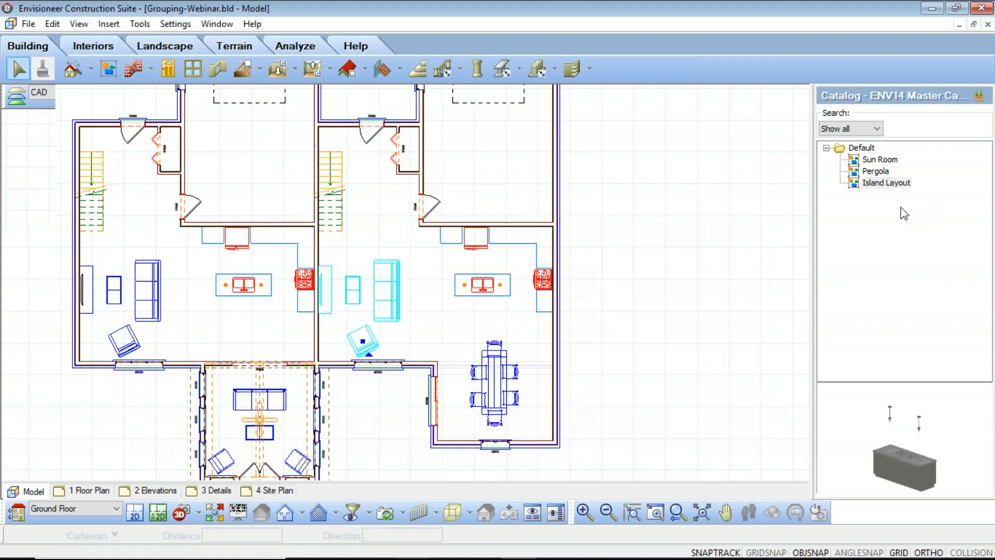
left_click(862, 148)
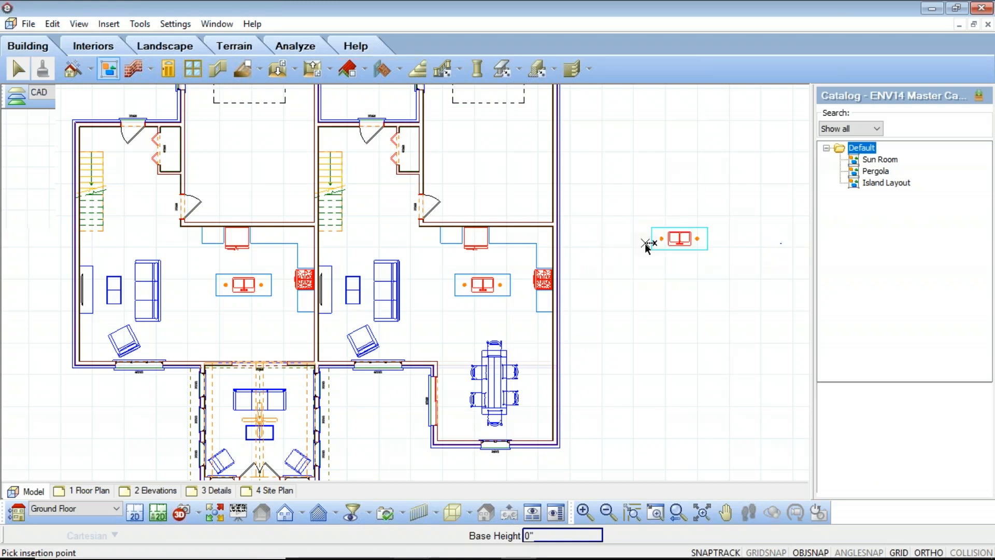
key("Escape")
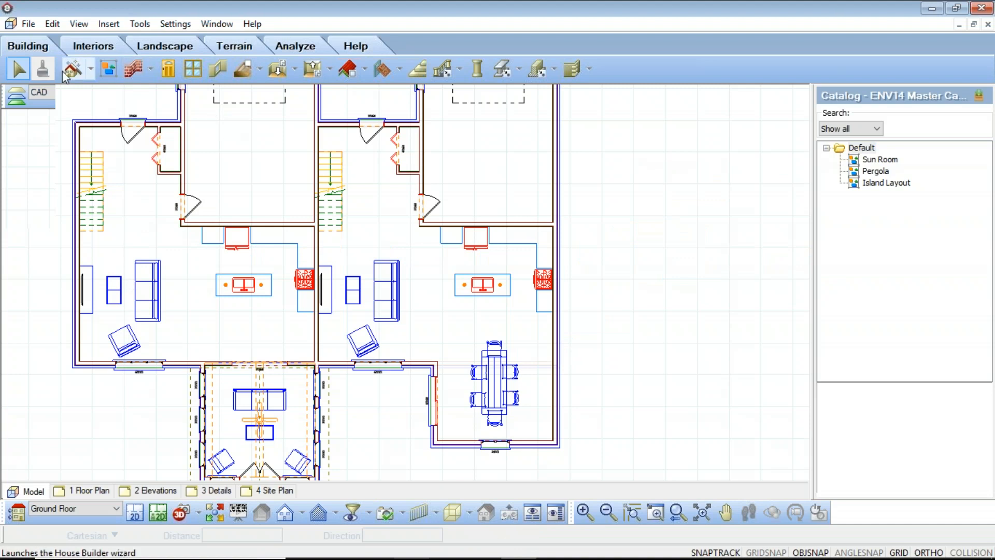
left_click(86, 50)
left_click(63, 56)
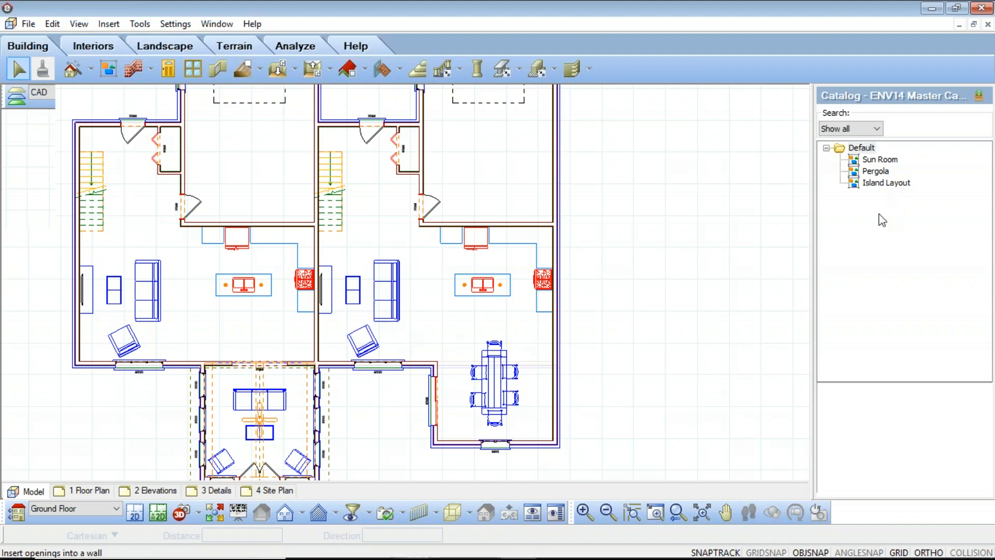
left_click_drag(885, 183, 375, 237)
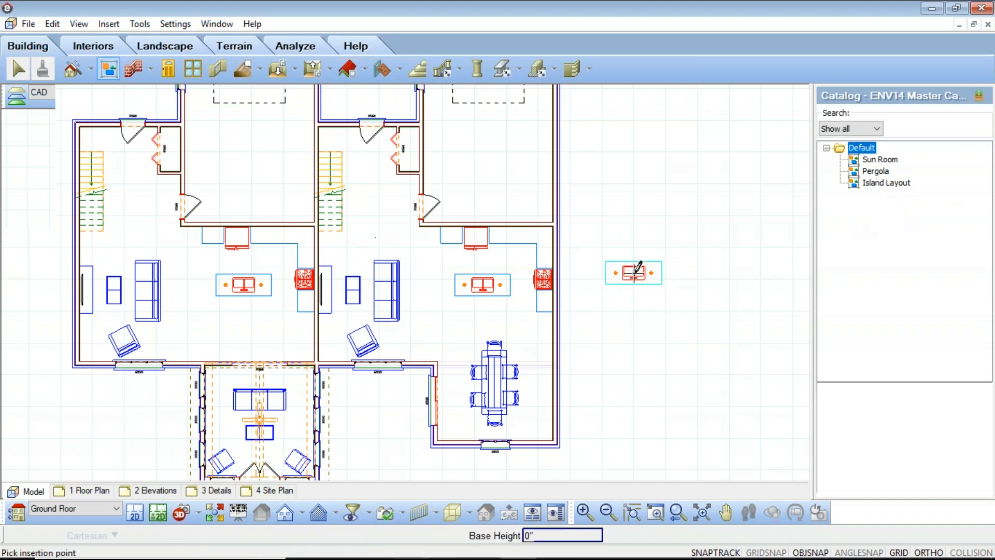
key("Escape")
- Add the right unit's sofa, arm chair, coffee table, buffet table and television to the catalog again as a Living Room Layout group
left_click_drag(420, 346, 322, 256)
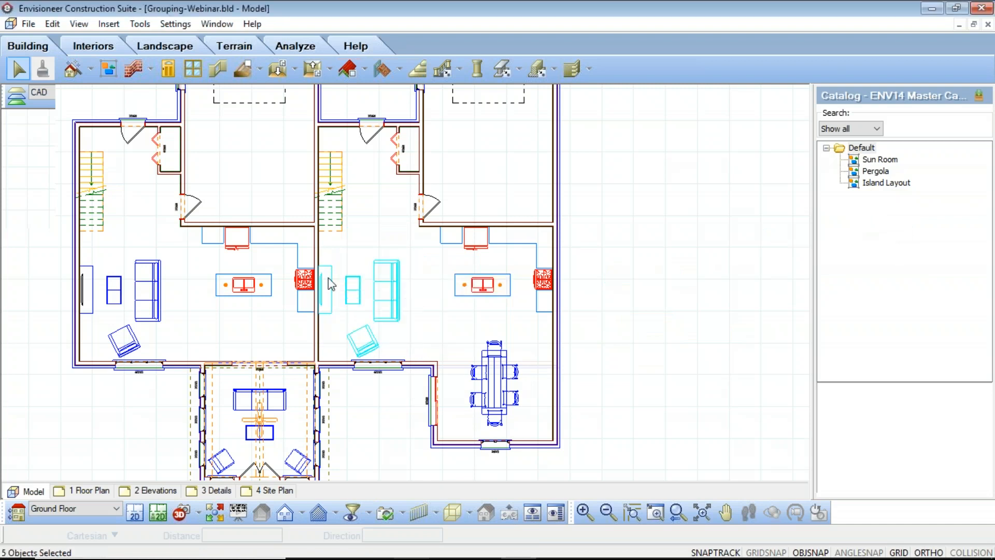
right_click(328, 280)
left_click(386, 350)
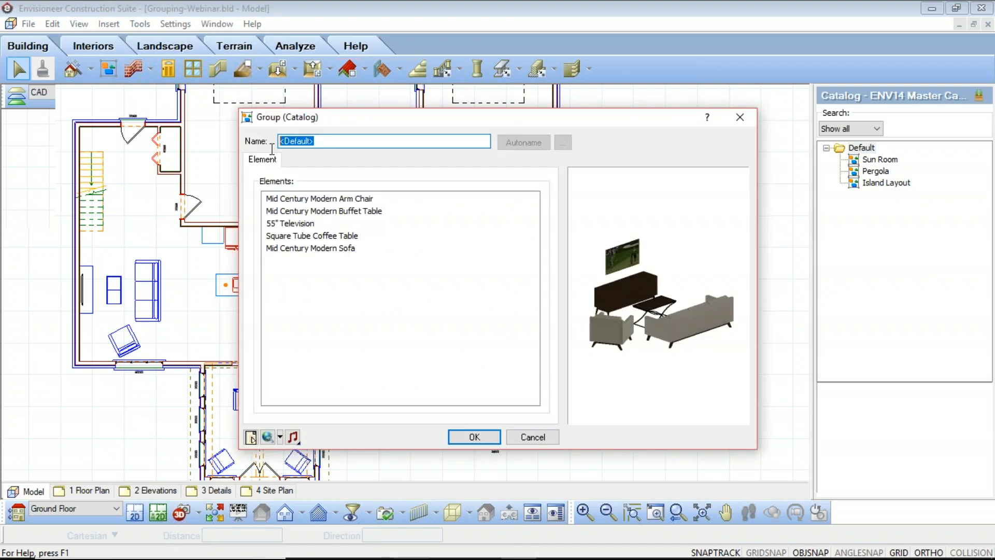
key("BackSpace")
type("Living Room Layout")
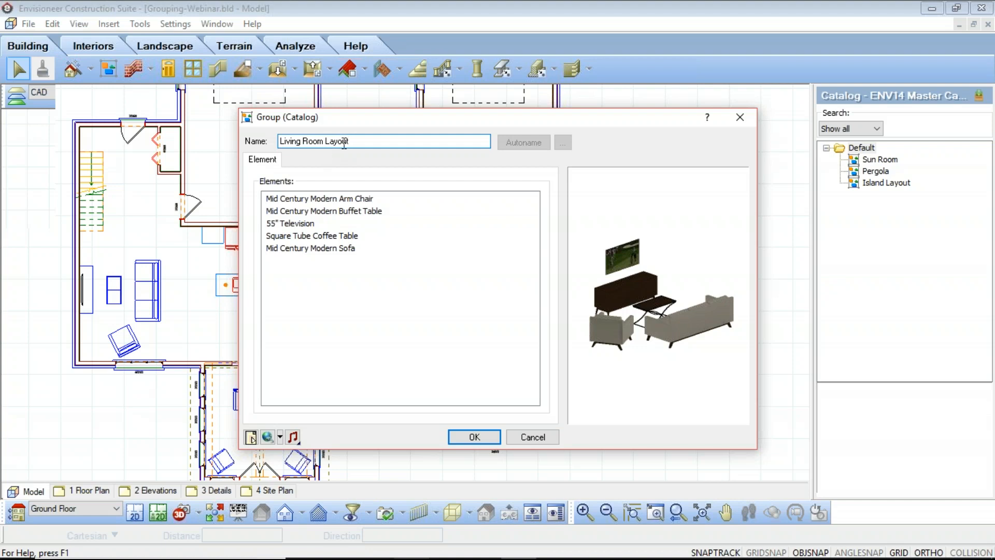
left_click(473, 437)
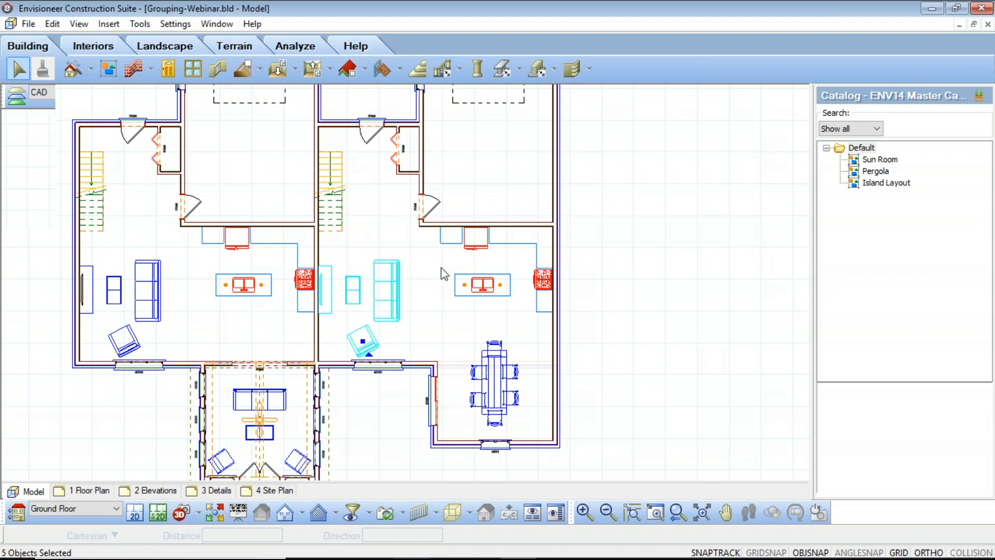
- Delete the duplicate Living Room Layout group from the catalog and insert the remaining one in the right unit's garage
left_click(420, 284)
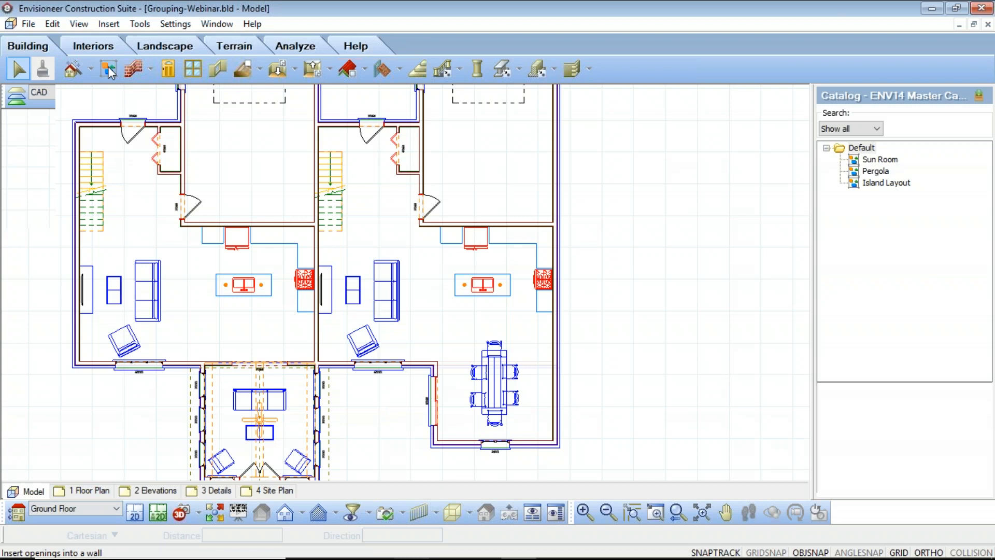
left_click(134, 69)
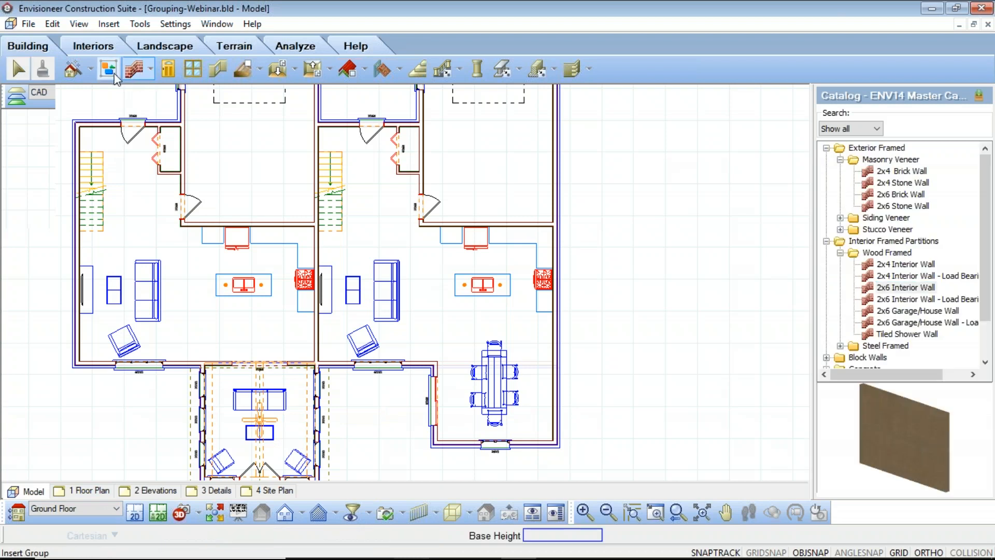
left_click(882, 207)
right_click(876, 207)
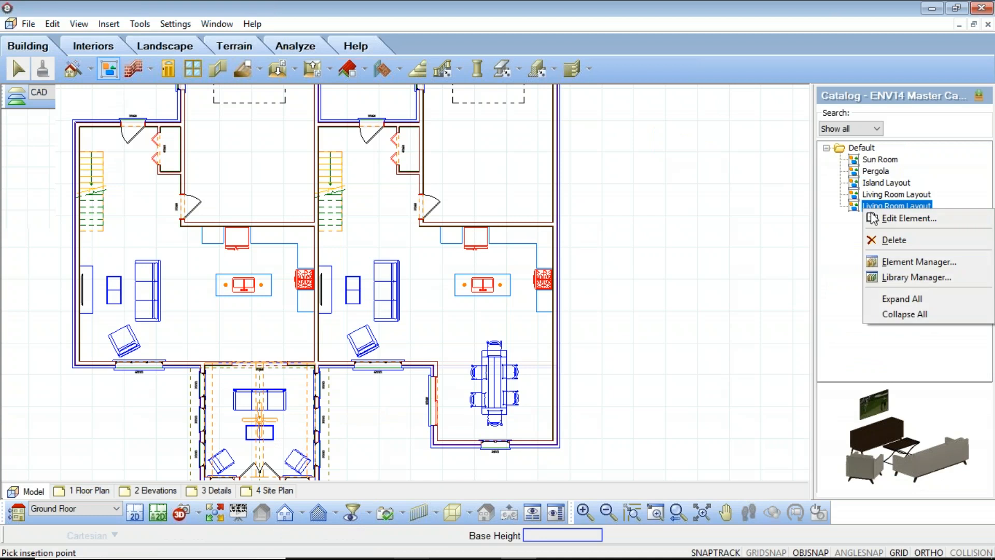
left_click(881, 238)
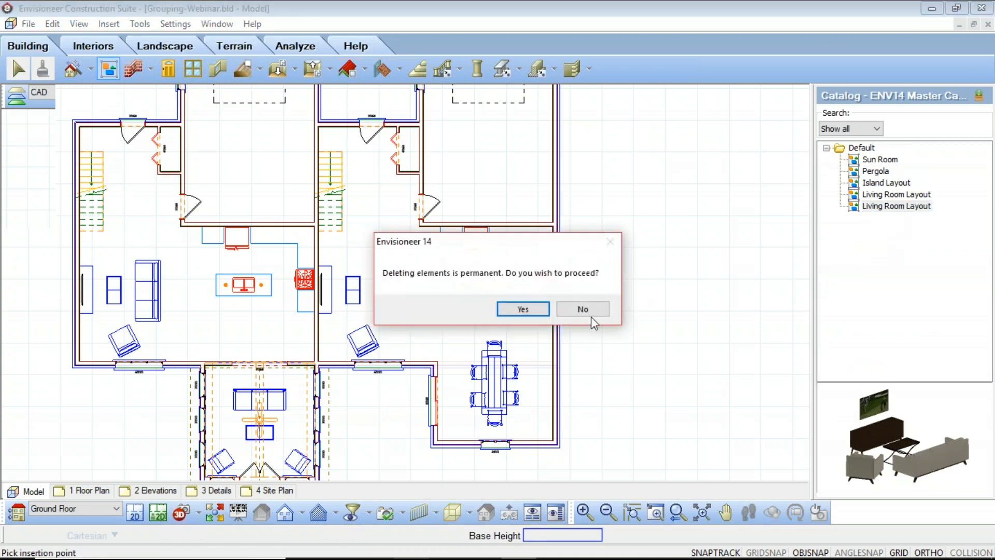
left_click(546, 309)
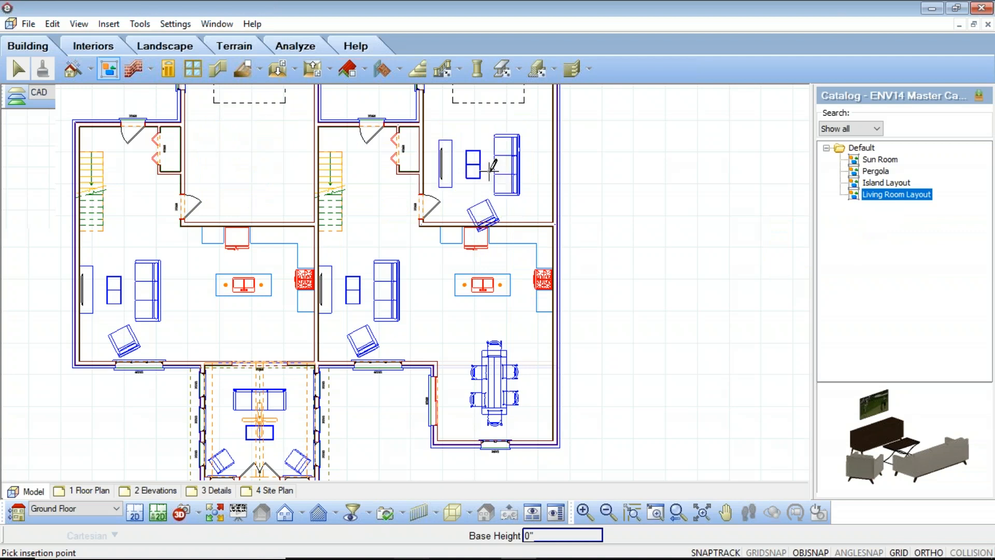
left_click(494, 152)
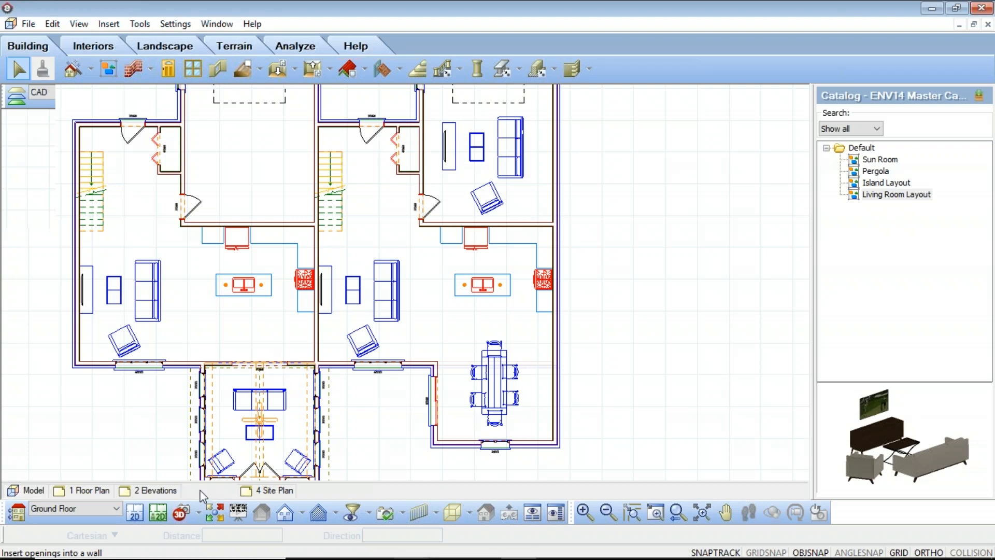
- Copy all the detail drawings on the 3 Details sheet
left_click(203, 491)
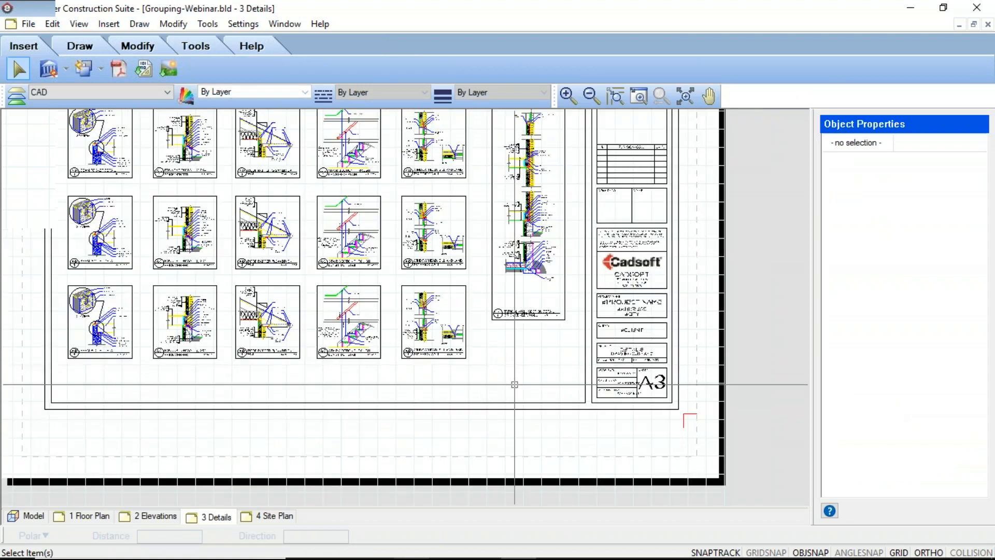
scroll(515, 384, "down", 5)
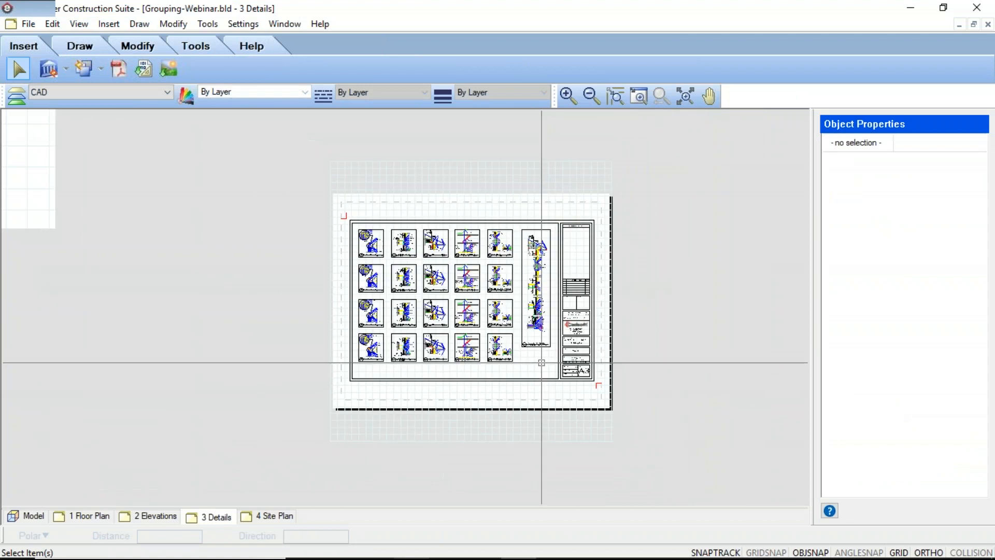
left_click_drag(542, 364, 379, 235)
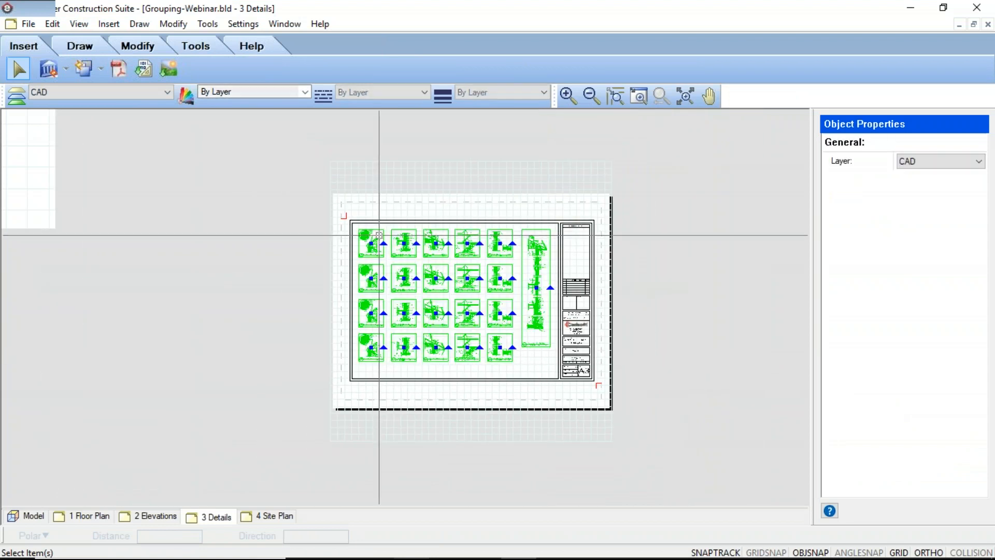
right_click(382, 242)
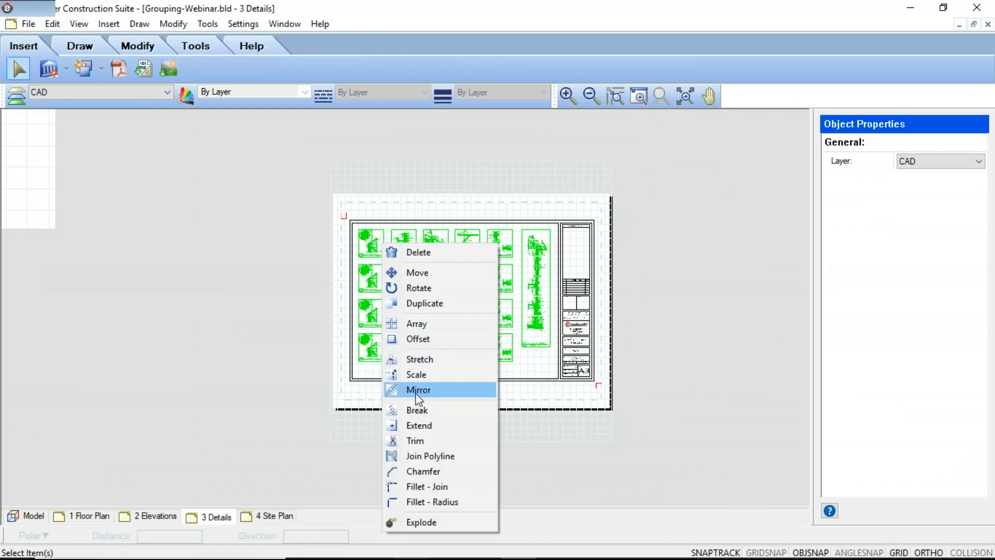
left_click(52, 24)
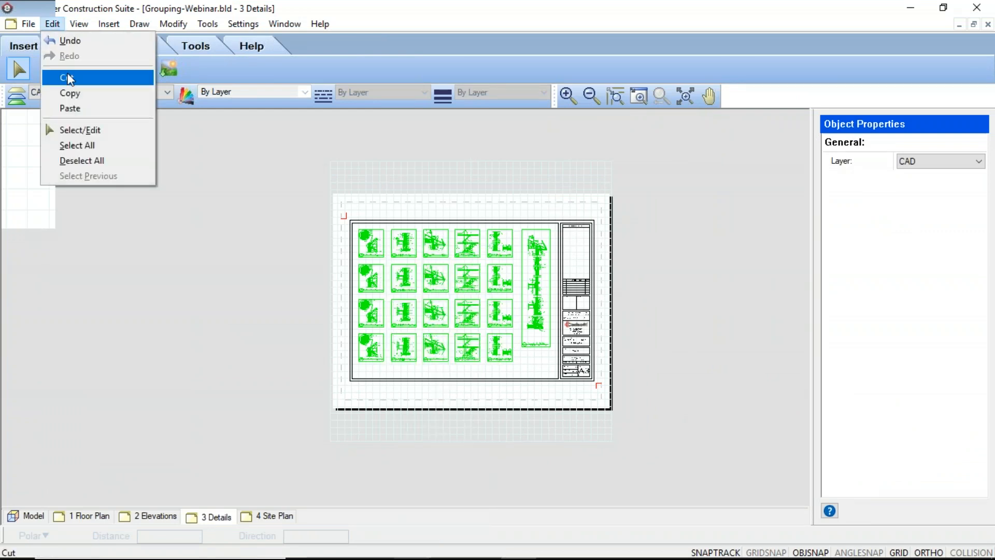
left_click(69, 92)
- Paste the copied detail drawings inside the border of the 4 Site Plan sheet
left_click(270, 518)
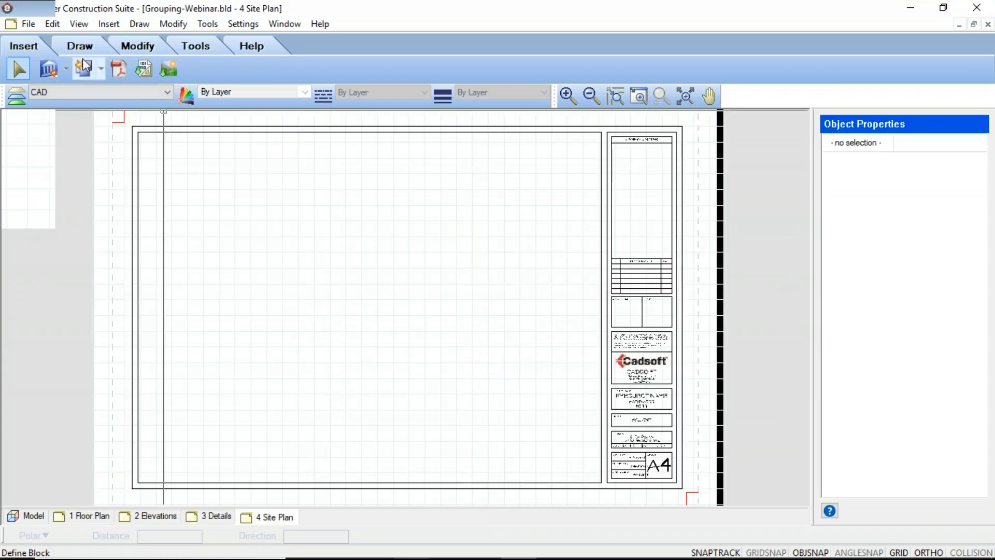
left_click(52, 24)
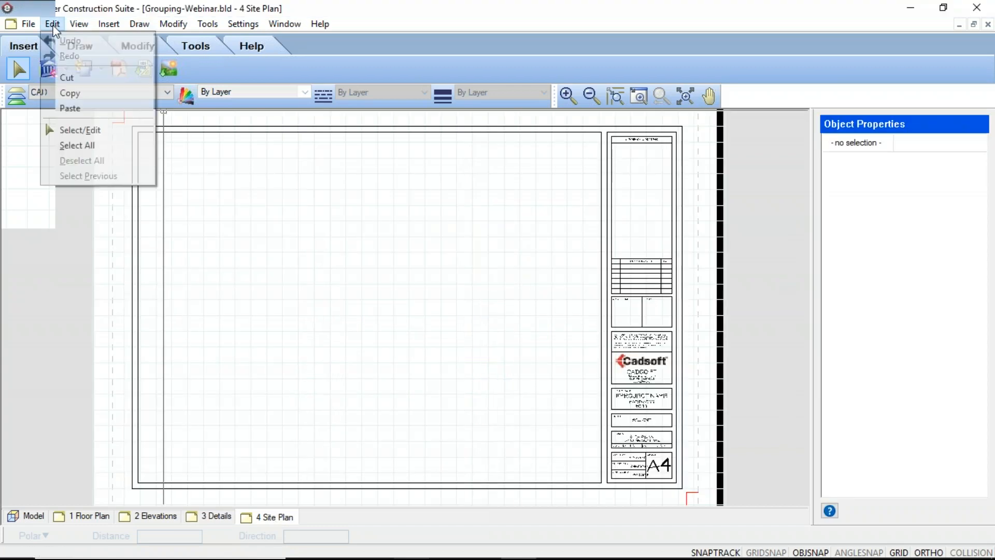
left_click(70, 108)
scroll(371, 280, "down", 3)
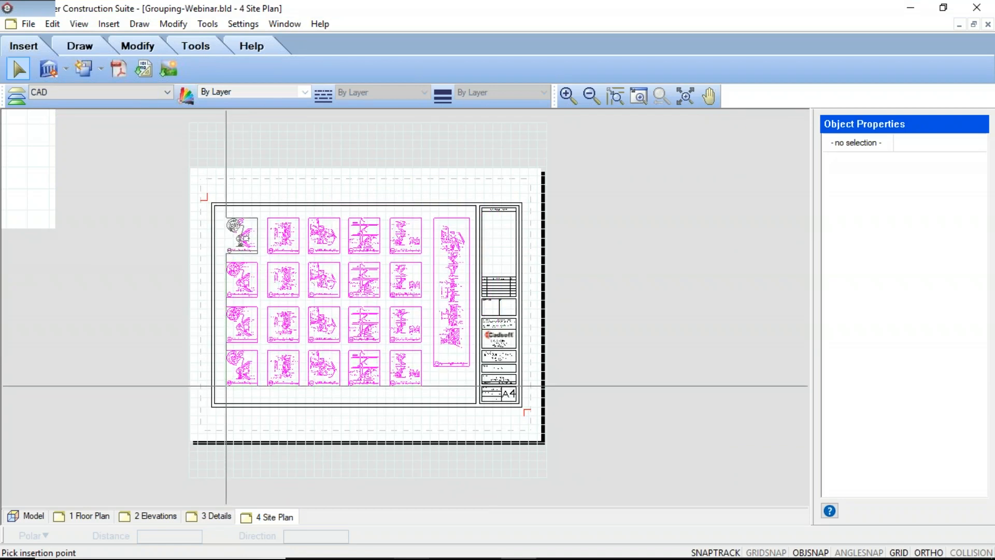
left_click(226, 387)
- Cut all the pasted detail drawings from the 4 Site Plan sheet
left_click_drag(470, 391, 424, 325)
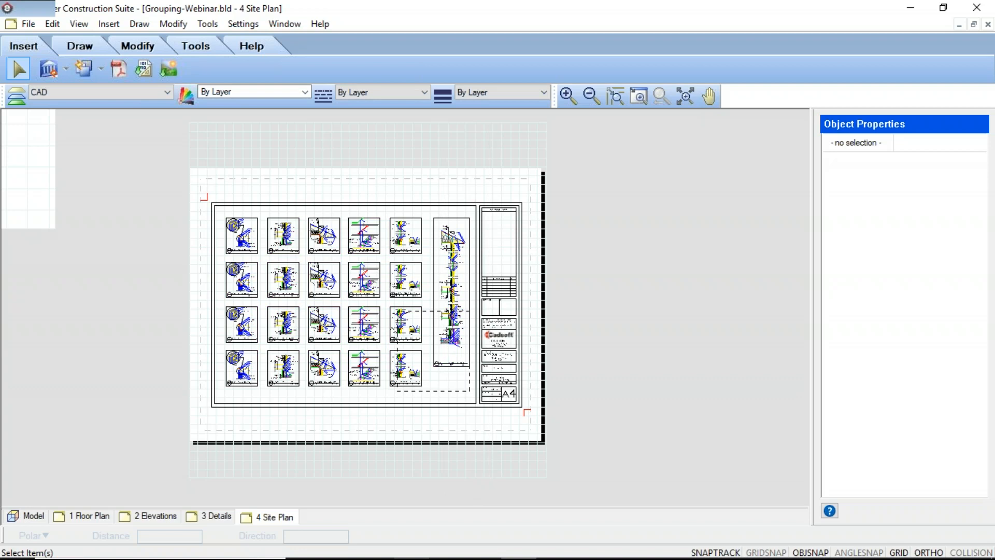
left_click_drag(221, 236, 221, 236)
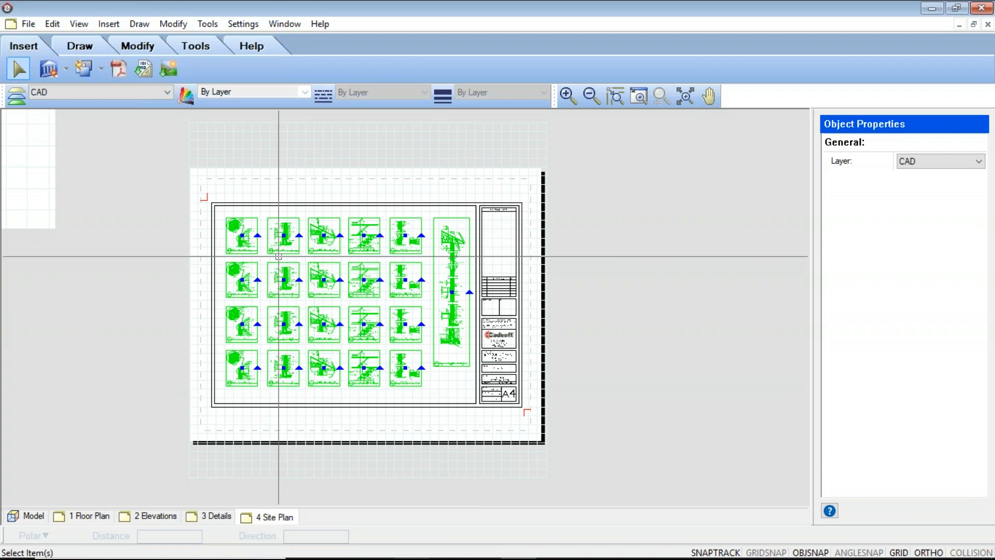
left_click(54, 24)
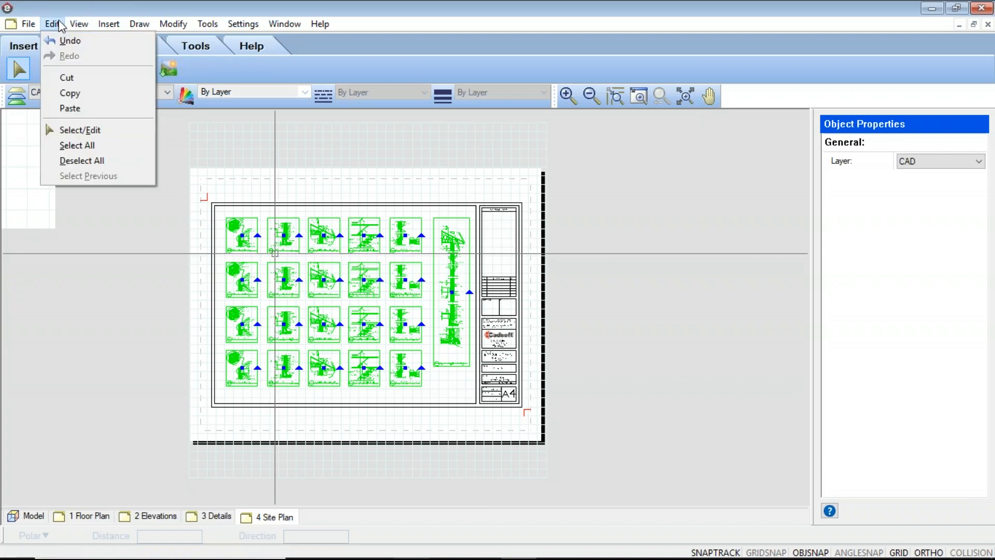
left_click(70, 78)
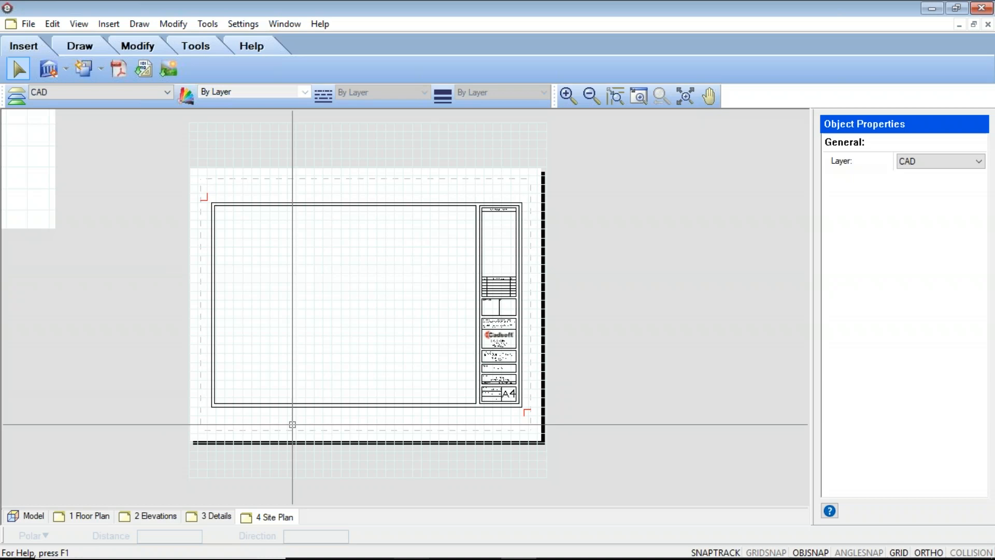
- Paste the cut detail drawings on Project2's 3 Details sheet, in the empty space below the title block border
left_click(285, 23)
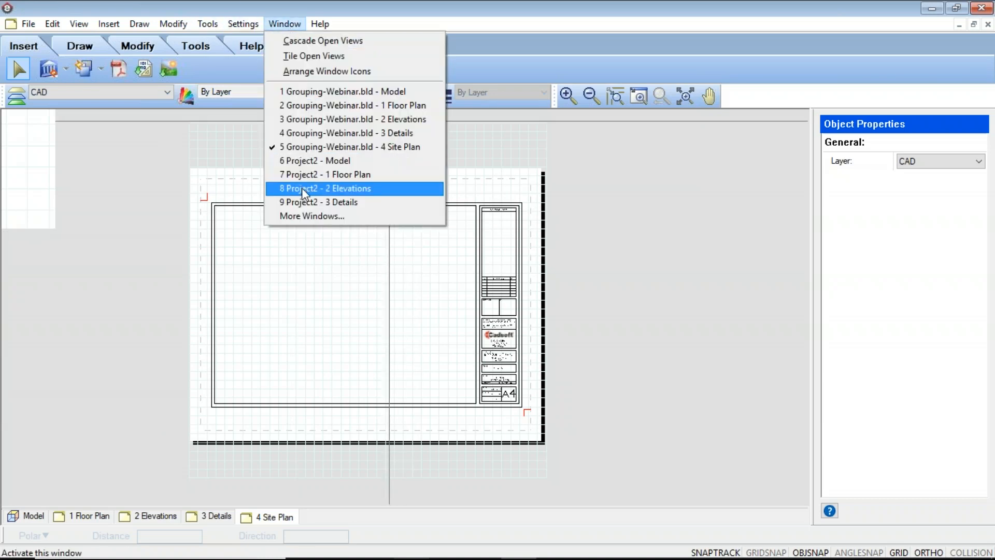
left_click(303, 209)
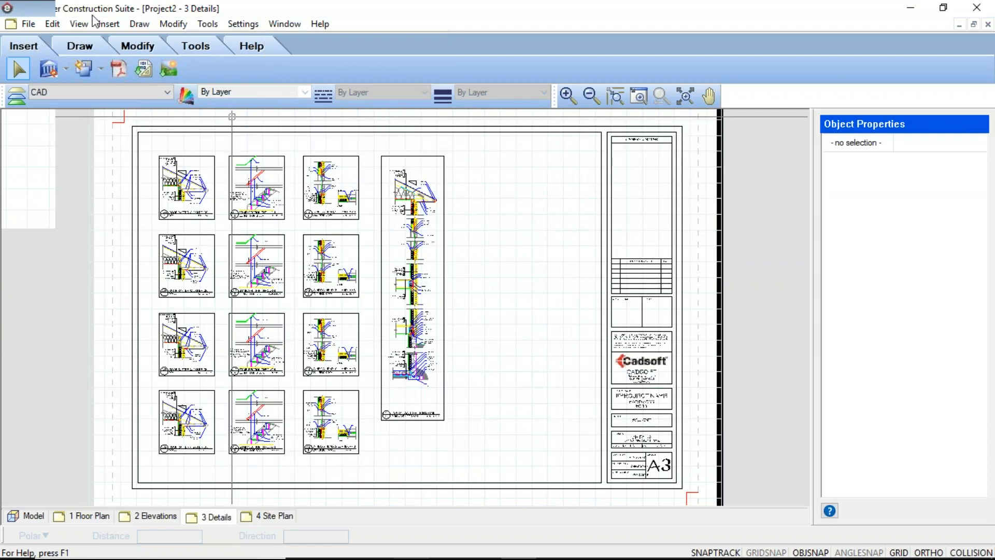
left_click(53, 23)
left_click(82, 109)
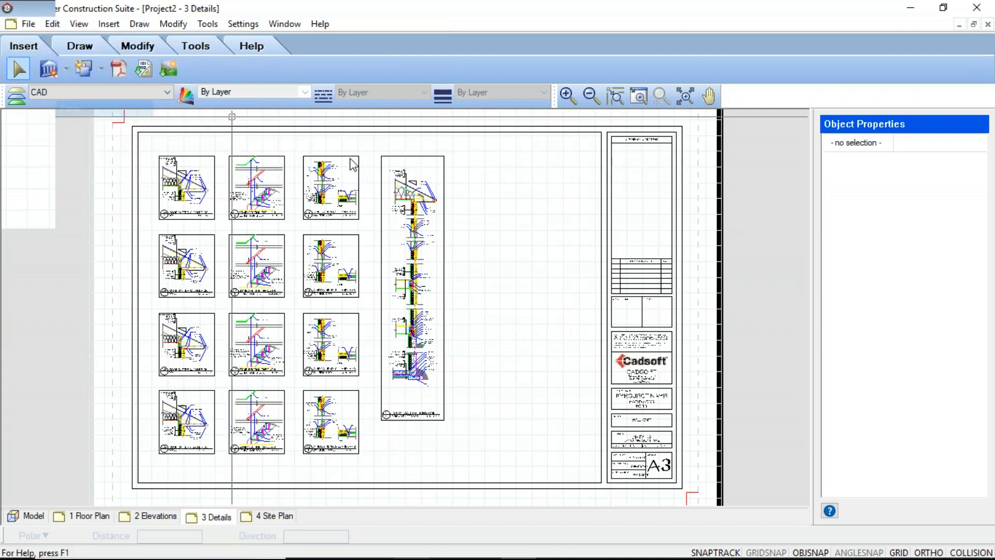
scroll(356, 171, "down", 5)
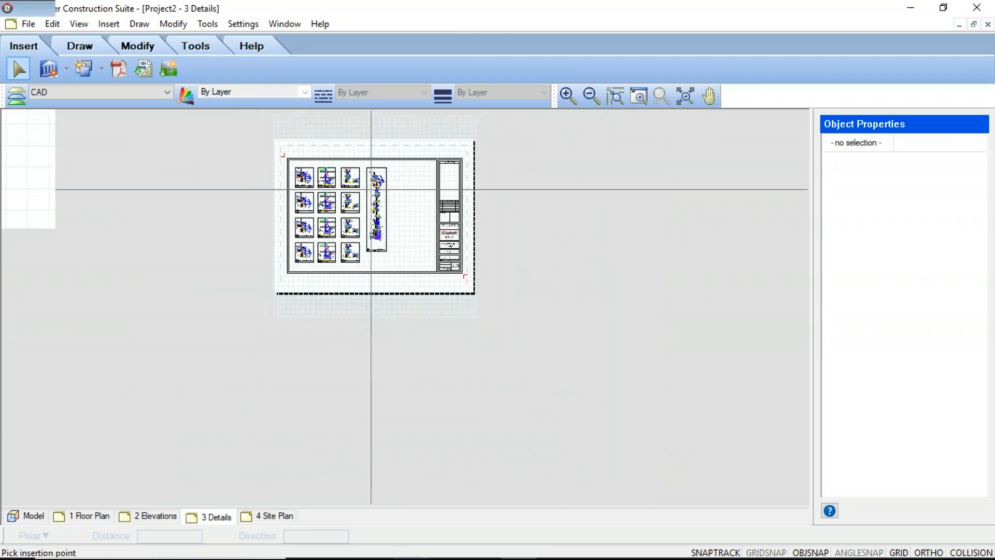
scroll(371, 189, "down", 2)
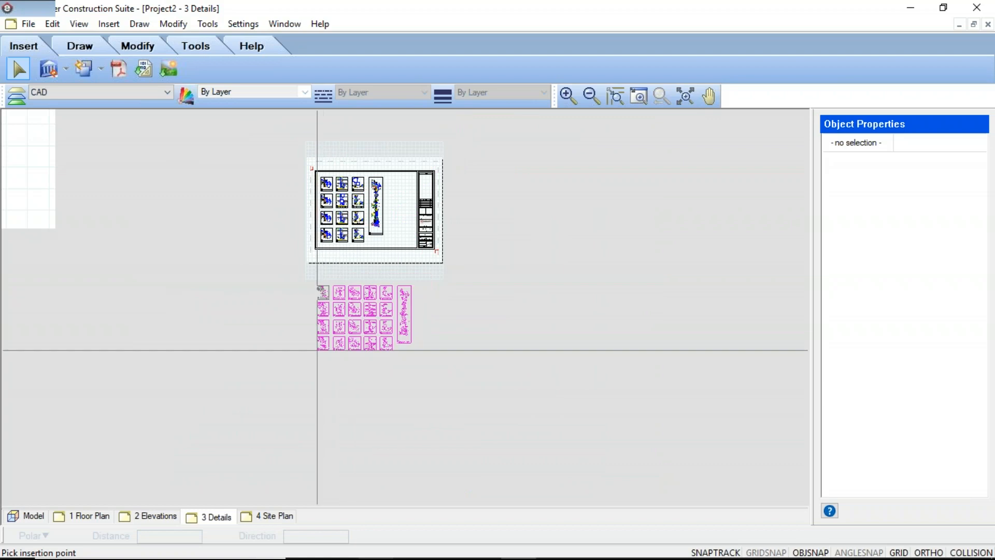
left_click(316, 337)
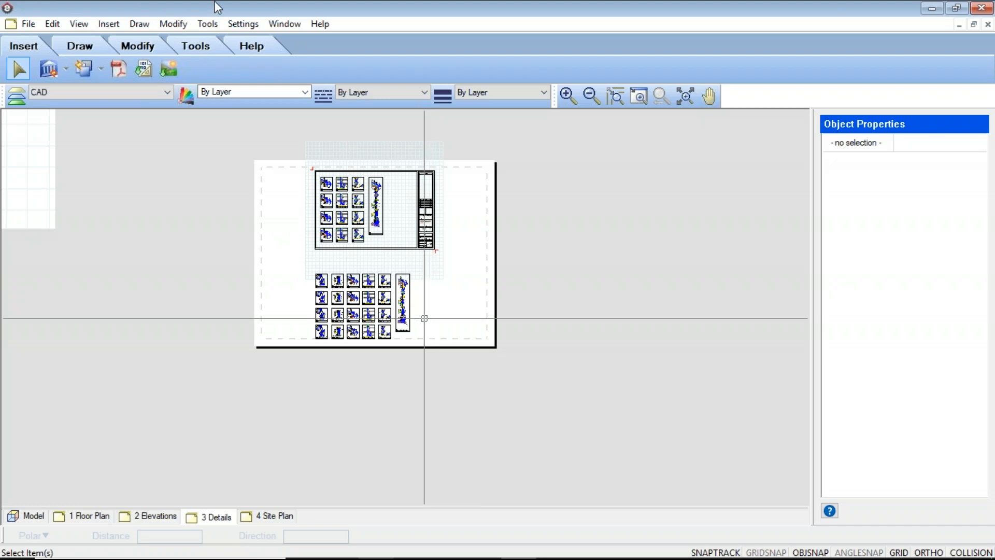
- Return to the model view of the Grouping-Webinar.bld project
left_click(28, 24)
left_click(255, 24)
left_click(285, 24)
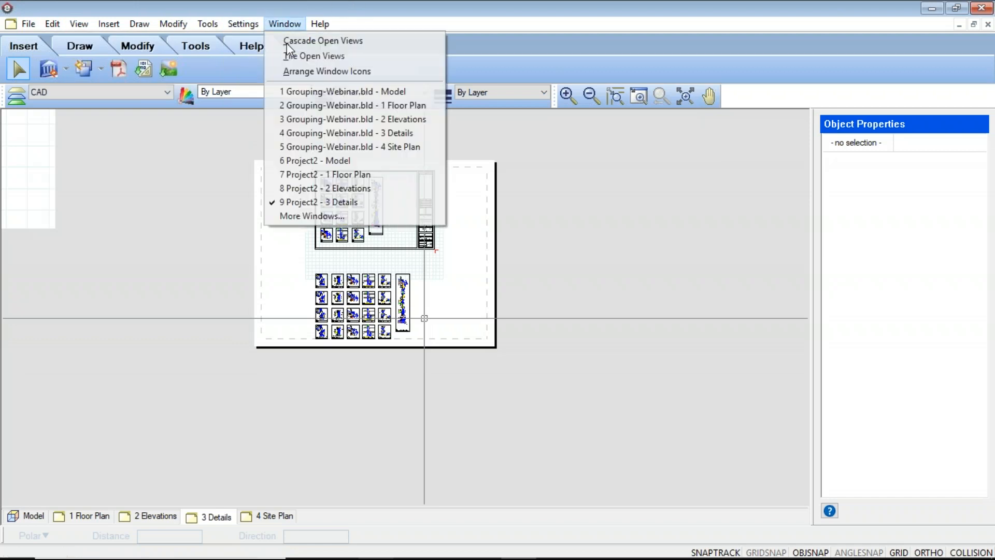
left_click(313, 94)
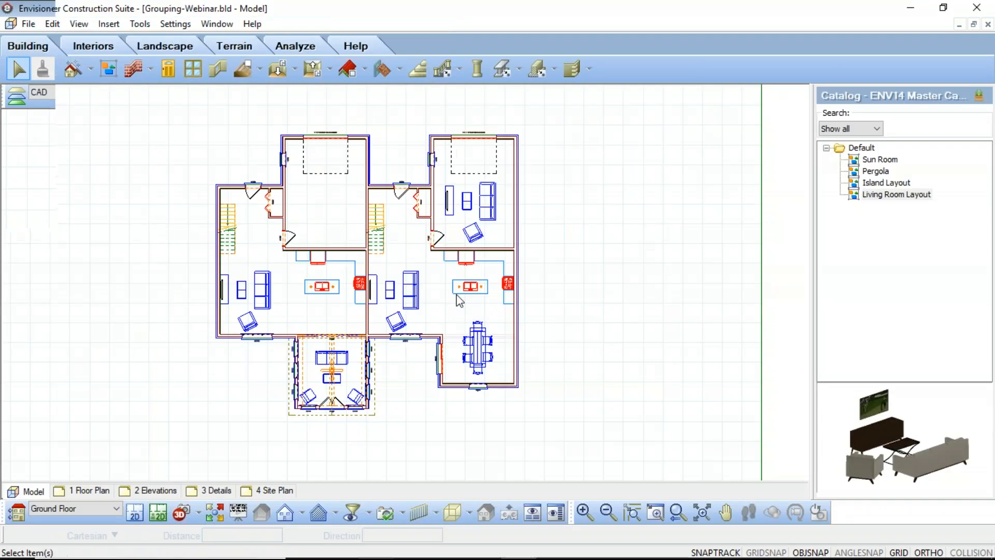
- Copy the farmhouse dining table and its six chairs in the right unit on the Ground Floor
scroll(346, 304, "up", 3)
scroll(408, 317, "down", 2)
scroll(482, 349, "up", 2)
left_click(636, 372)
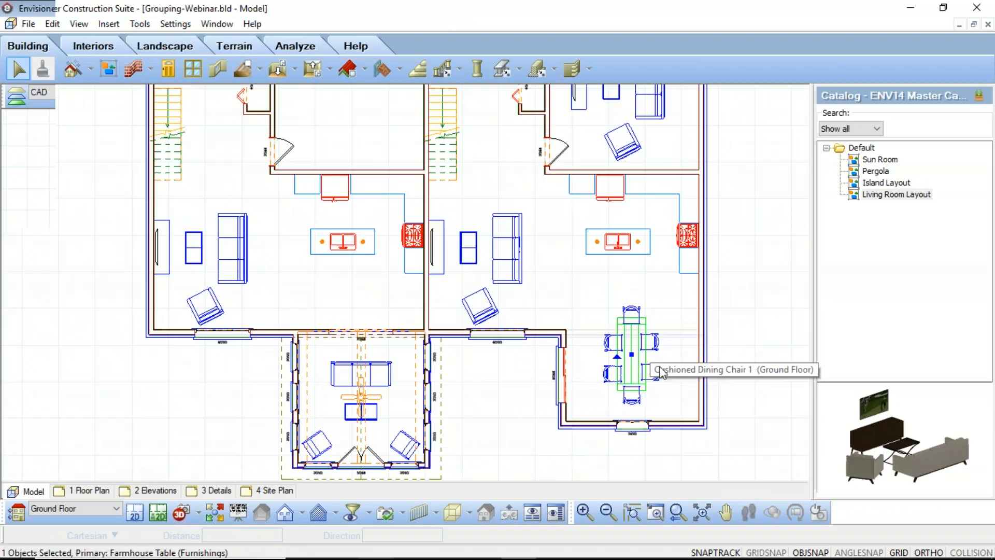
left_click_drag(595, 301, 594, 300)
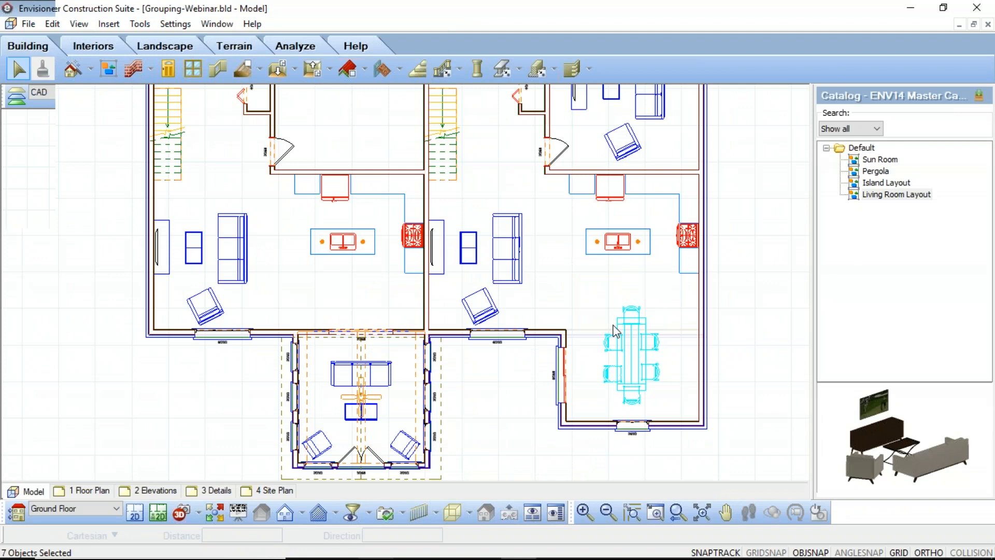
left_click(58, 25)
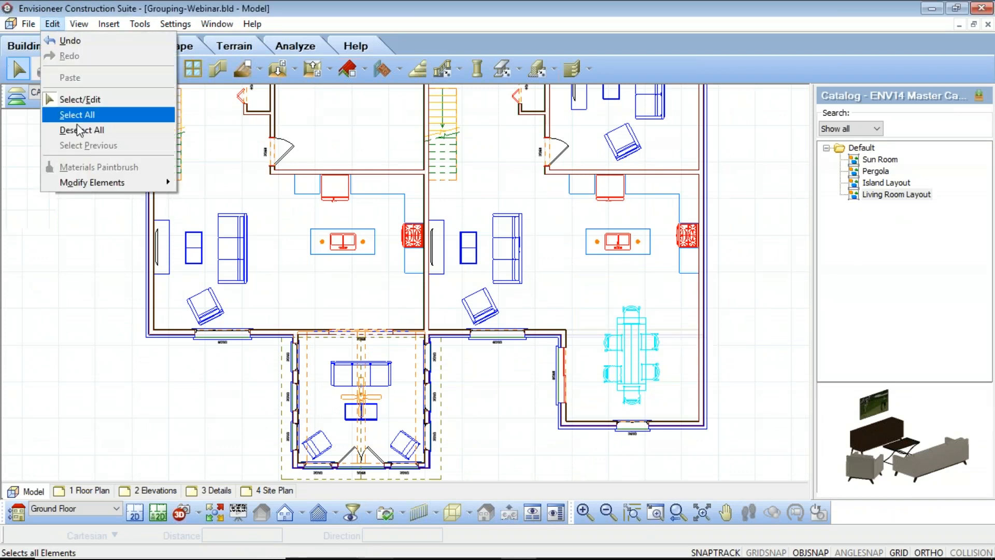
right_click(635, 351)
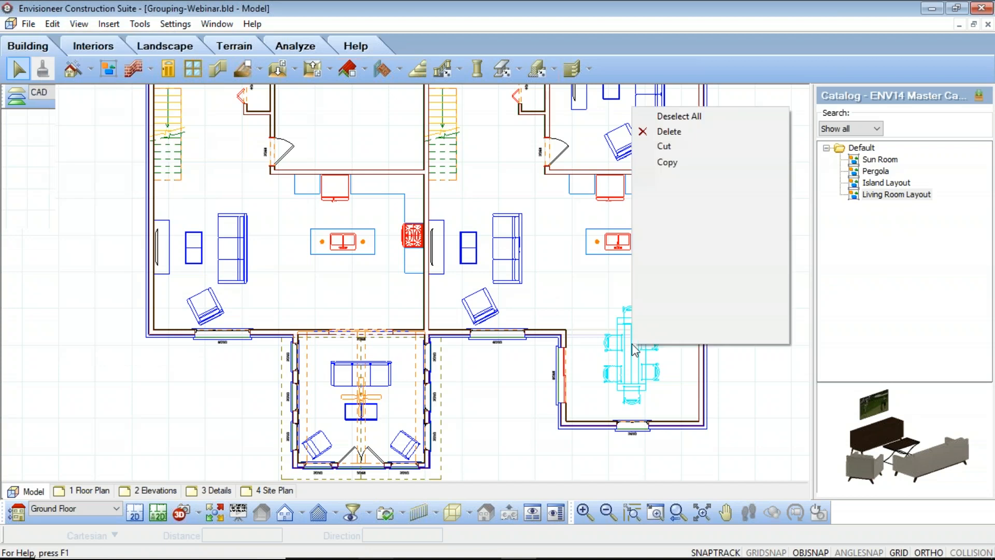
left_click(672, 165)
left_click(217, 24)
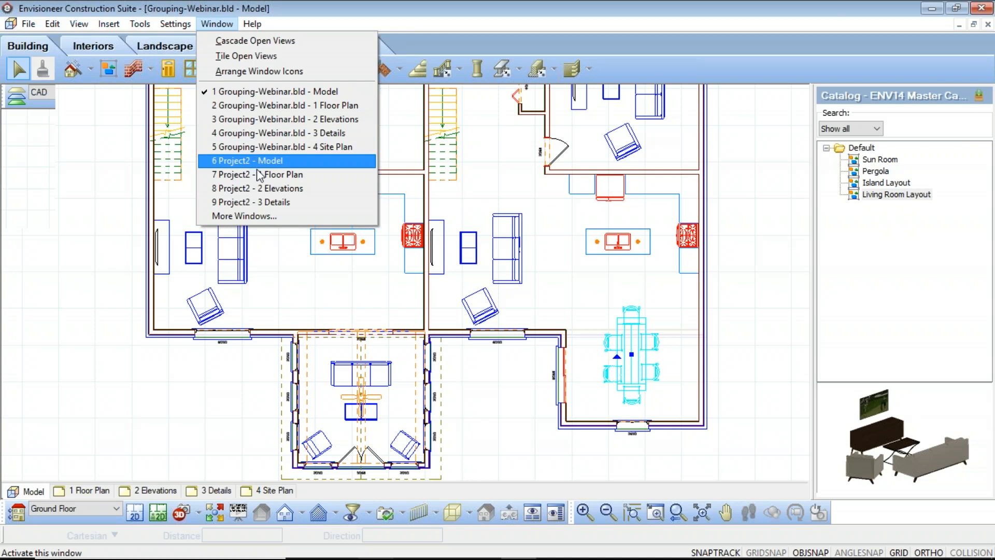
left_click(381, 47)
- Duplicate the right unit's dining table and six chairs to the Second Floor, keeping the originals
left_click_drag(672, 388, 593, 307)
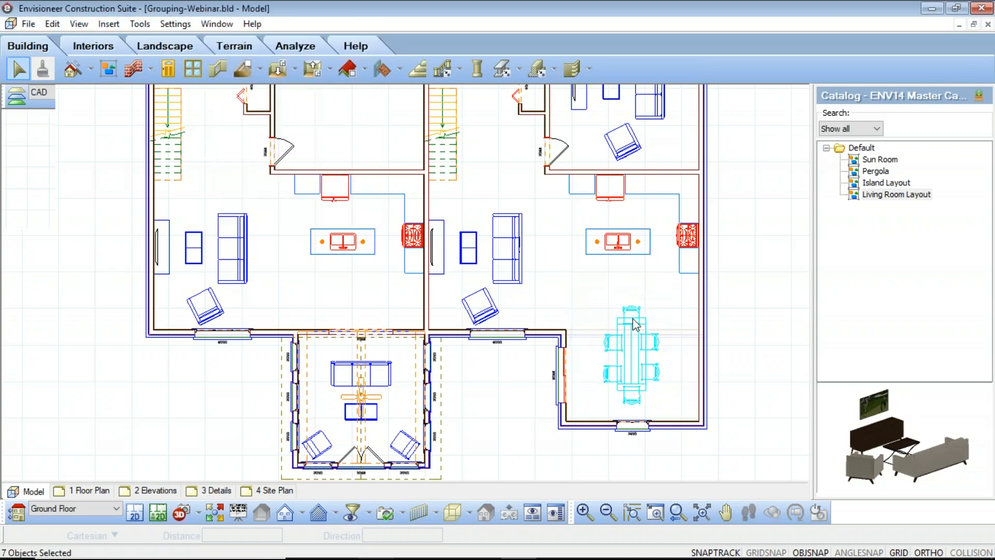
right_click(634, 345)
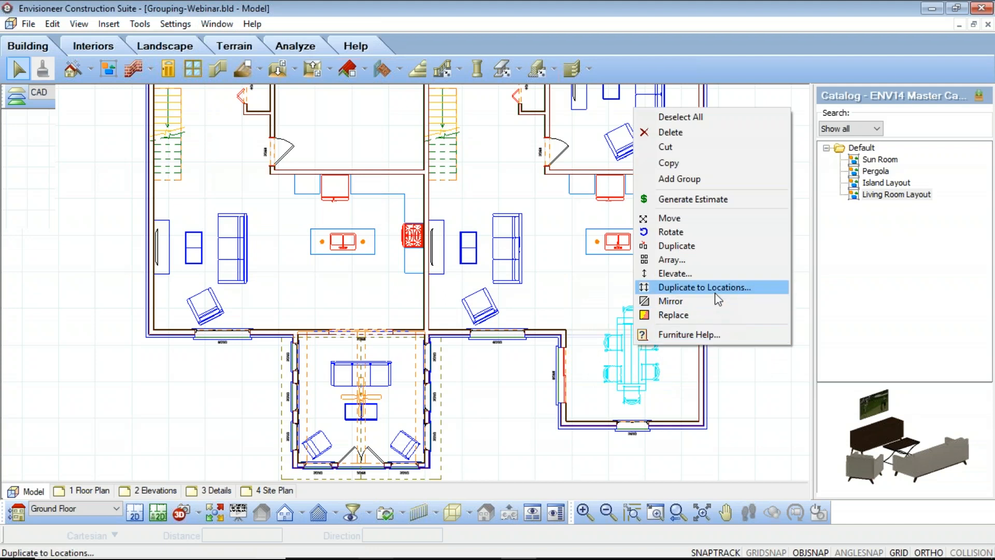
left_click(736, 288)
left_click(445, 228)
left_click(487, 379)
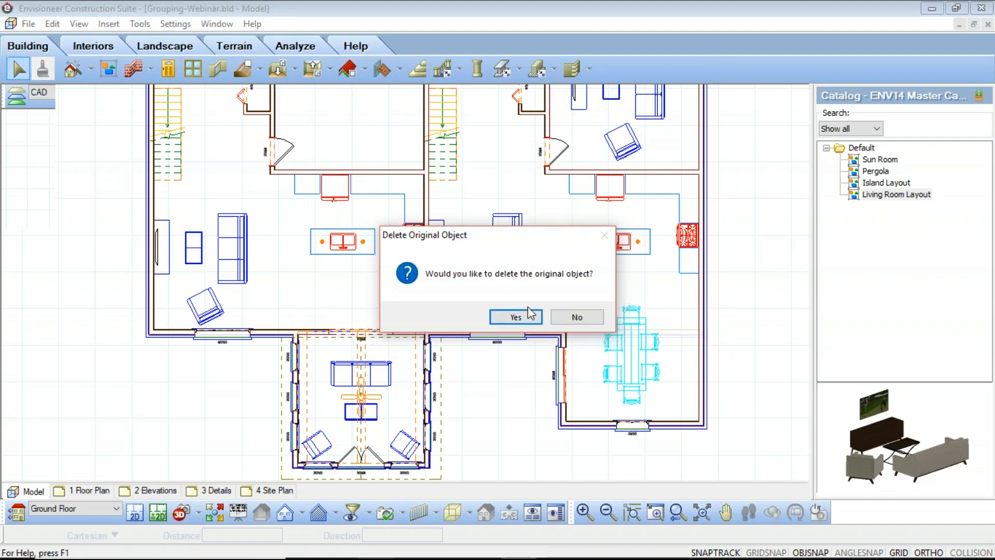
left_click(577, 316)
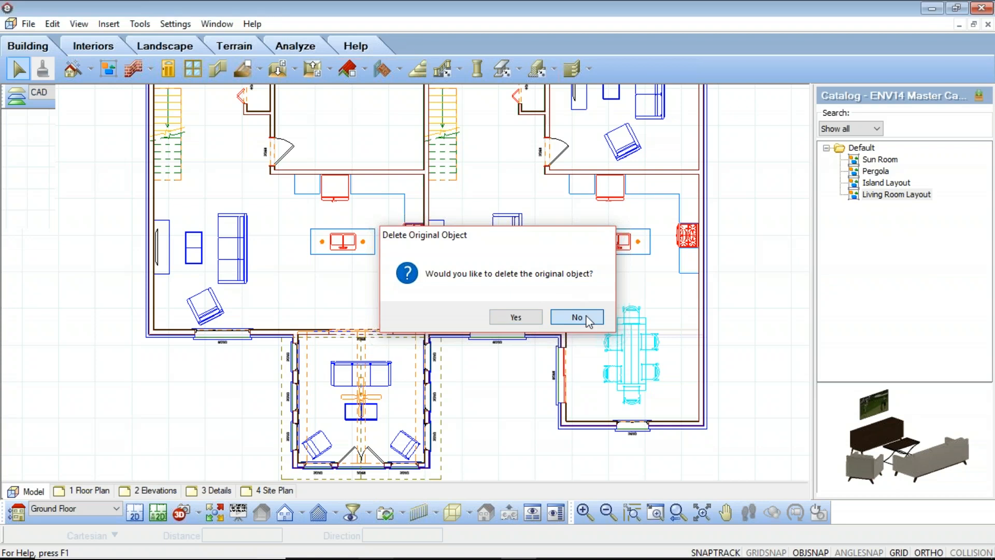
- Switch the model to the Second Floor and check the duplicated dining furniture in the right unit
left_click(118, 508)
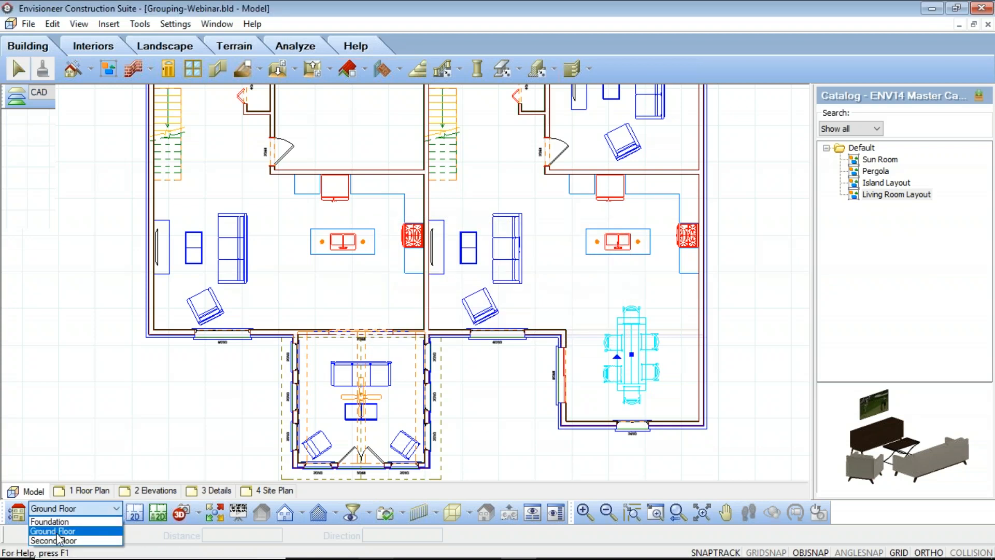
left_click(56, 541)
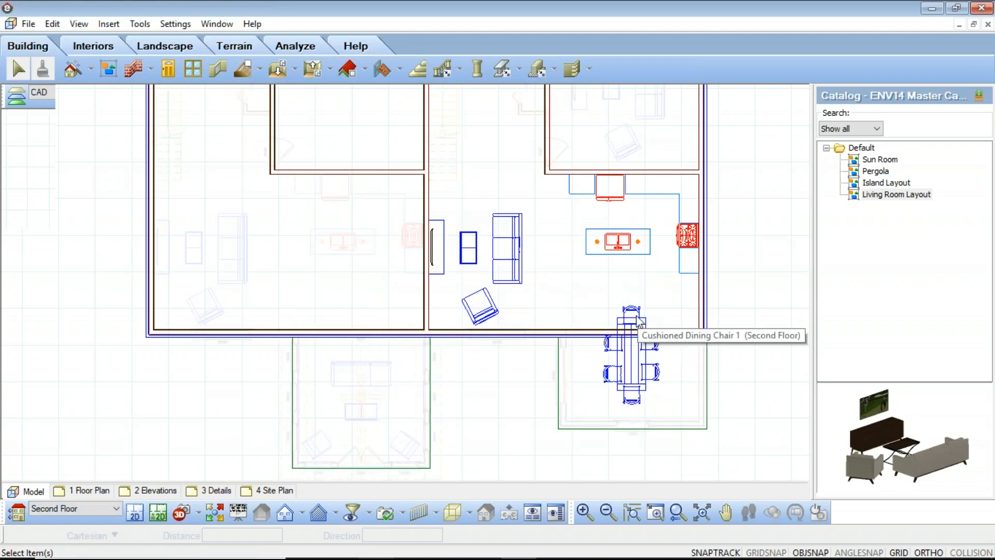
scroll(639, 340, "up", 3)
scroll(635, 342, "down", 4)
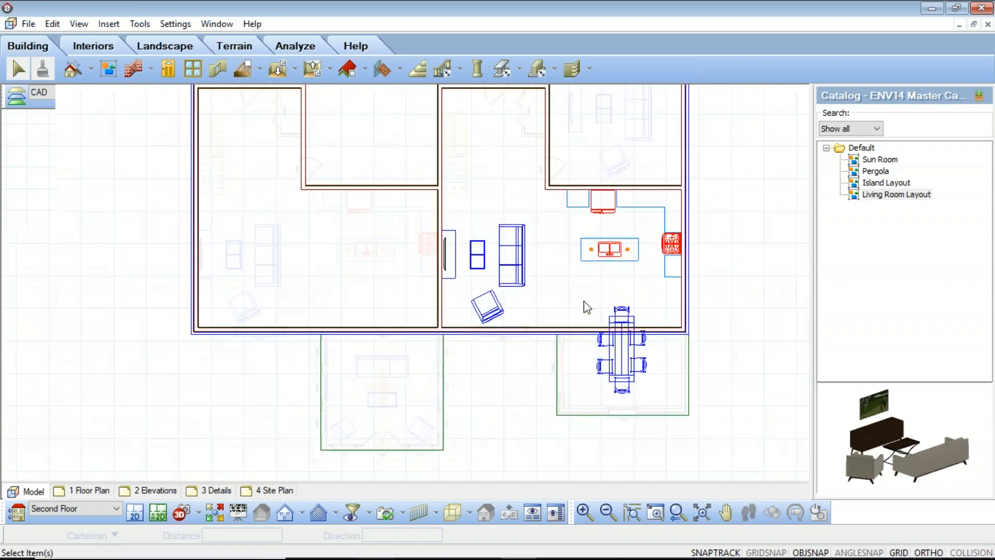
left_click_drag(648, 390, 644, 407)
left_click(687, 386)
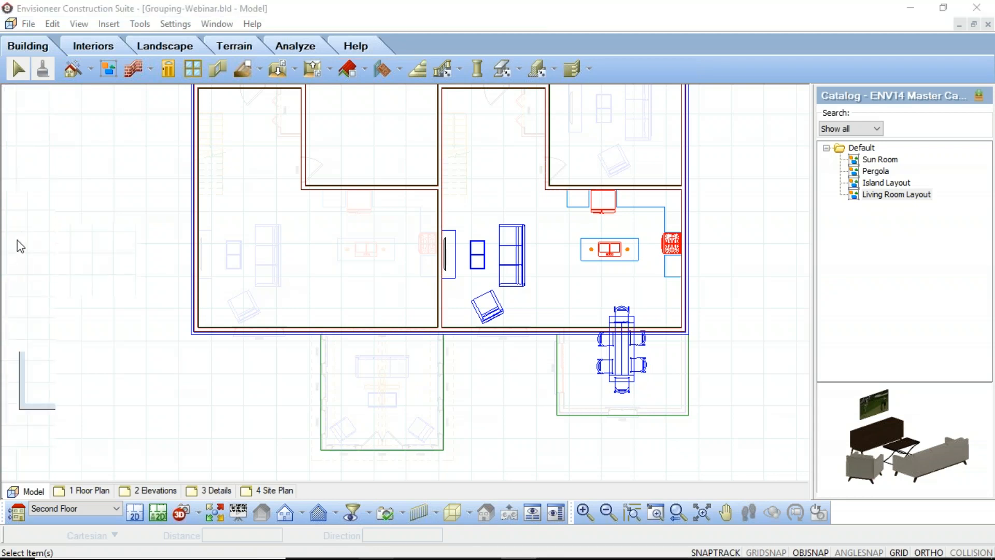
left_click(176, 8)
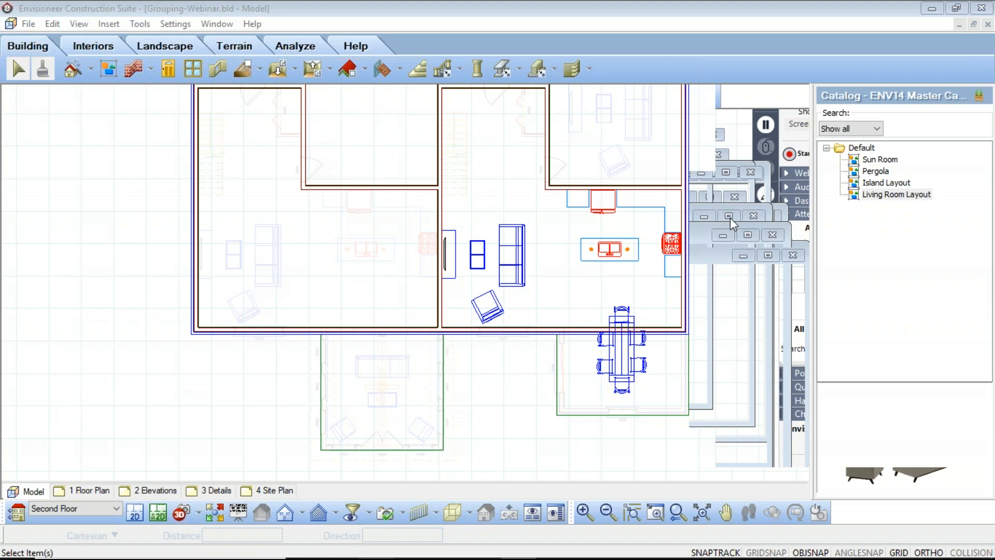
- Delete the duplicated dining table and chairs from the right unit's Second Floor
left_click(634, 325)
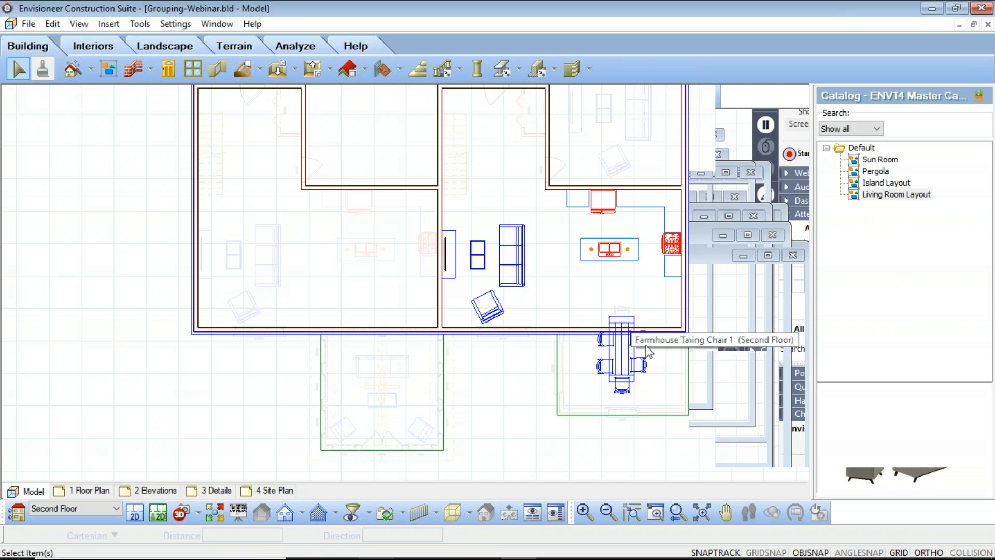
left_click(640, 365)
left_click(646, 374)
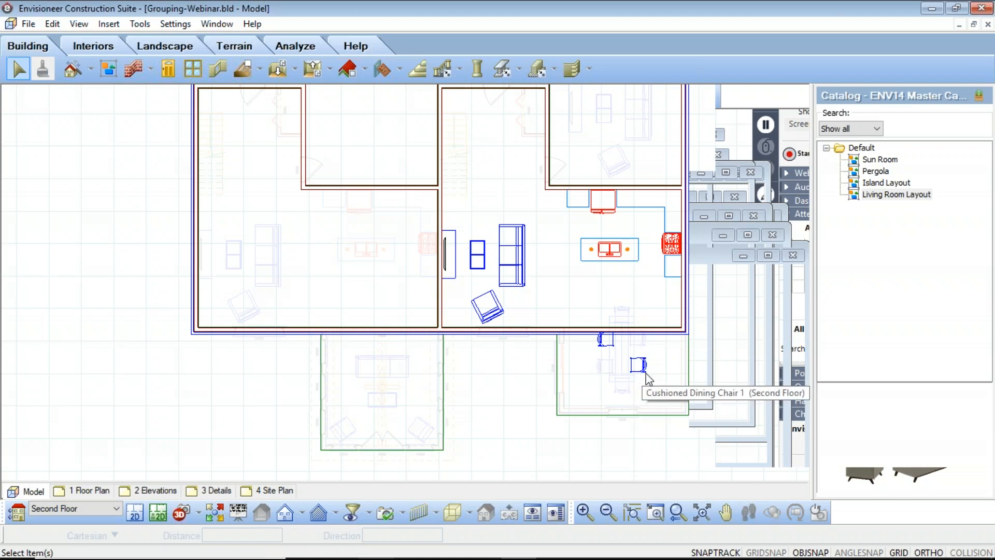
left_click(646, 373)
key("Delete")
left_click(605, 347)
key("Delete")
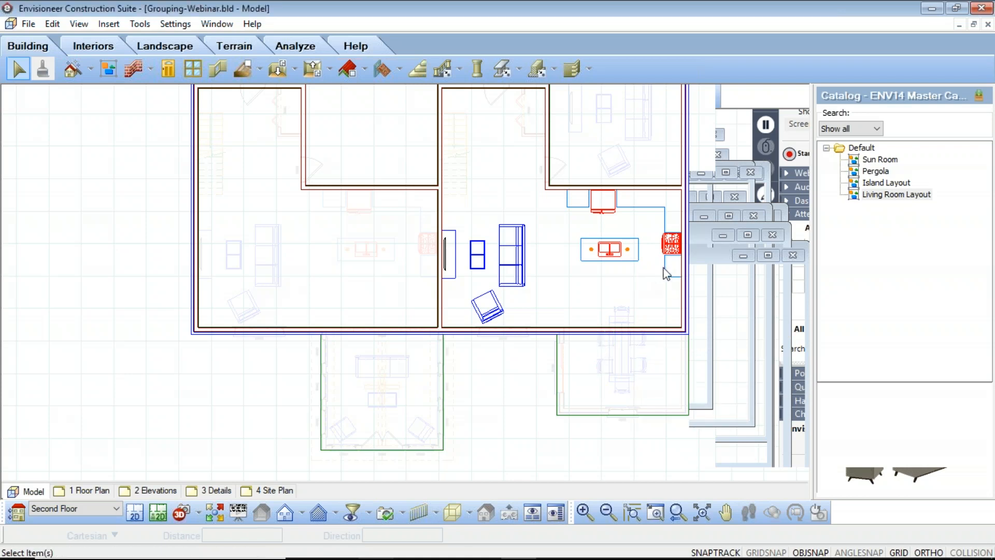
- Delete the kitchen layout and the living room furniture from the right unit's Second Floor
left_click(634, 209)
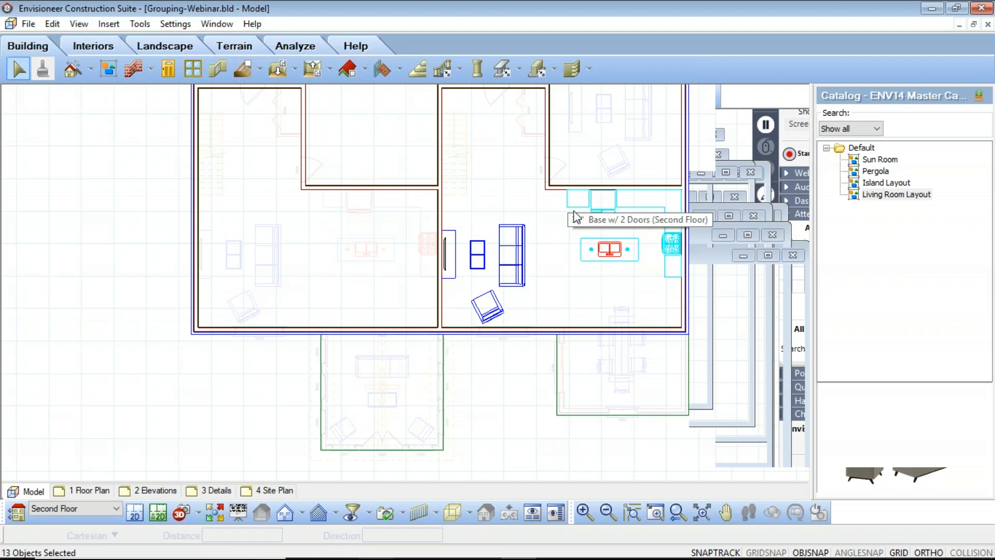
key("Delete")
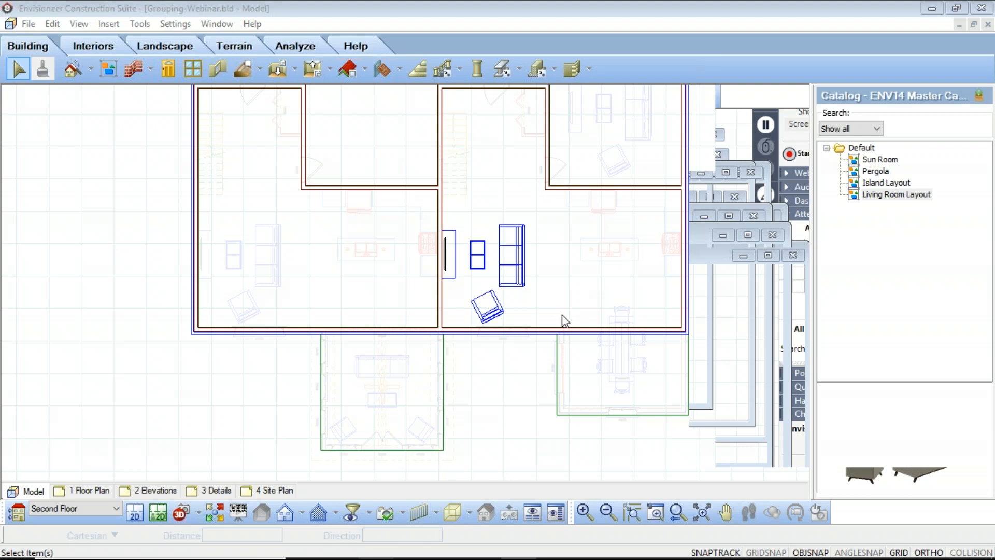
left_click_drag(559, 314, 446, 210)
left_click(489, 222)
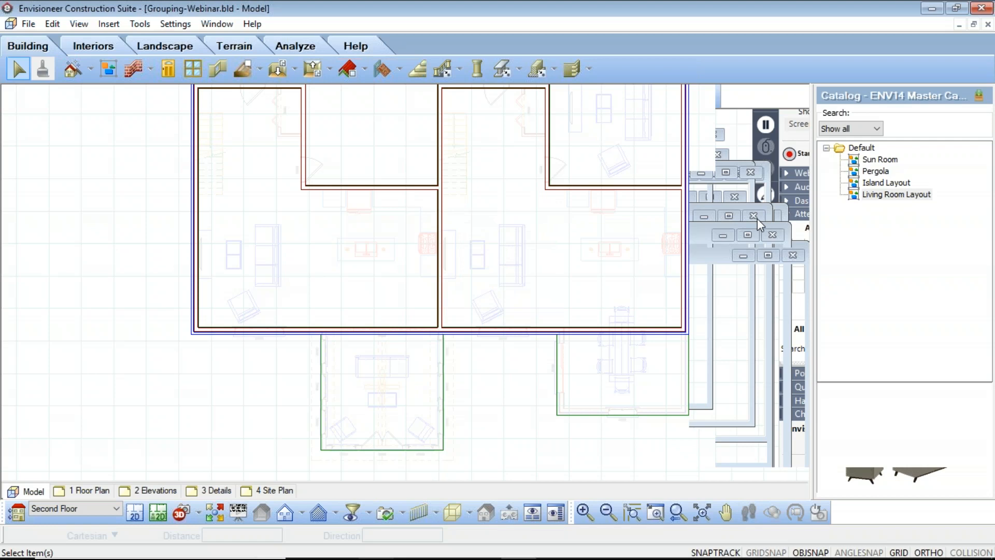
- On the Ground Floor, delete the left unit's kitchen layout and living room furniture
key("super")
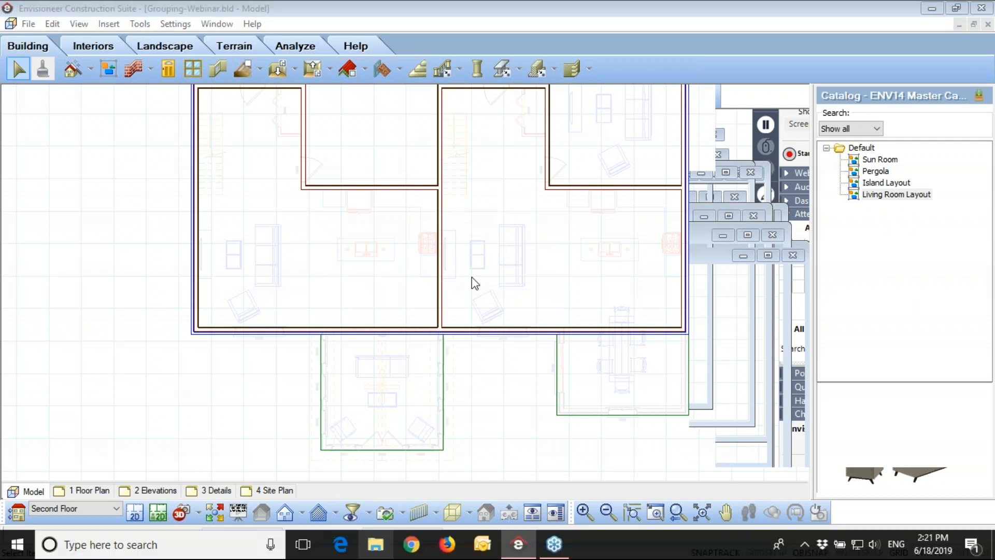
left_click(67, 508)
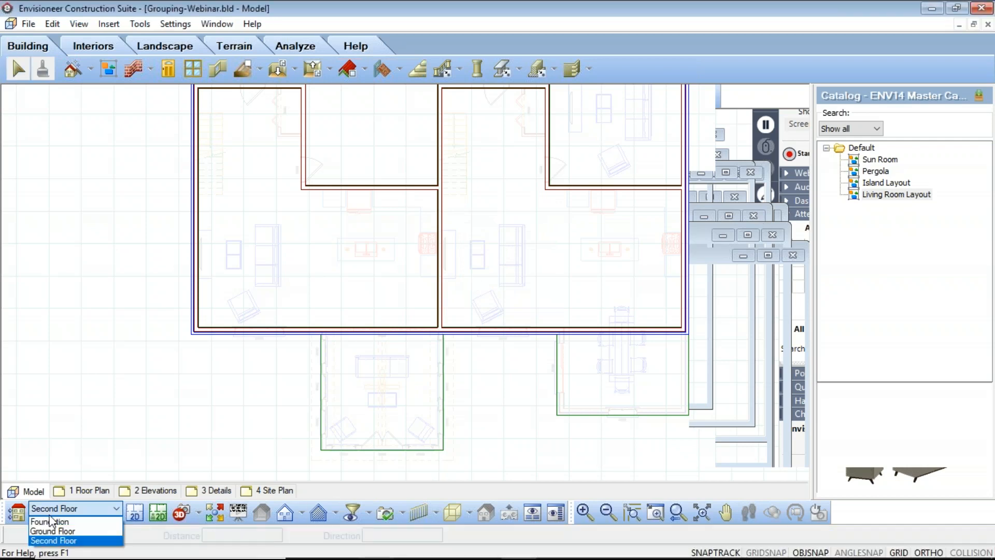
left_click(37, 532)
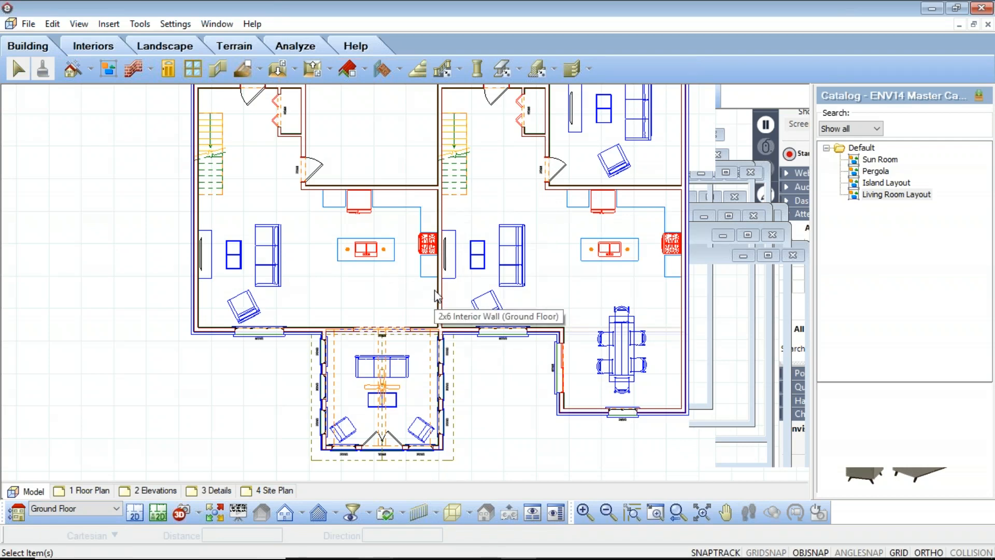
left_click_drag(428, 296, 204, 198)
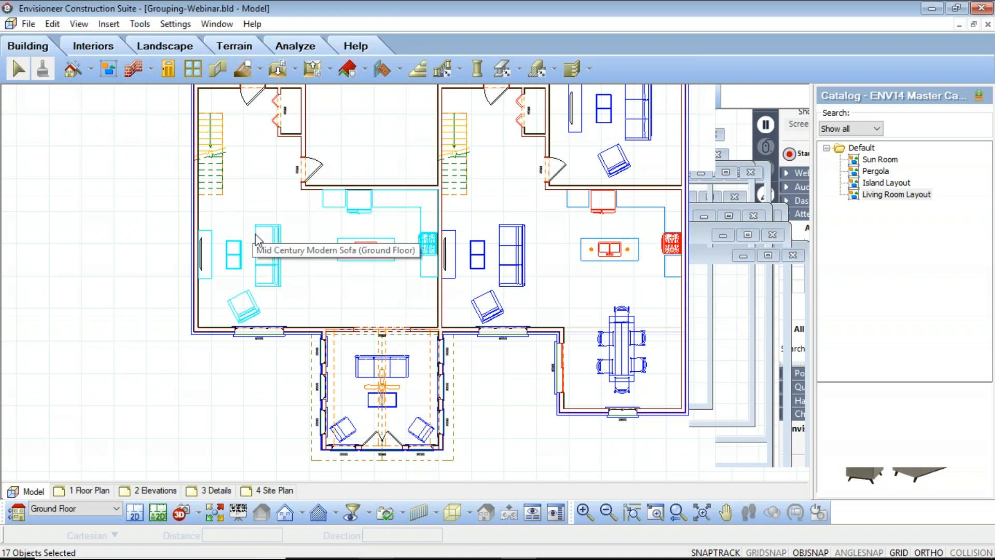
key("Delete")
left_click(201, 255)
key("Delete")
- Insert the Sun Room group from the catalog at base height 0" on the open grid beside the right unit
scroll(360, 253, "down", 2)
scroll(336, 416, "down", 4)
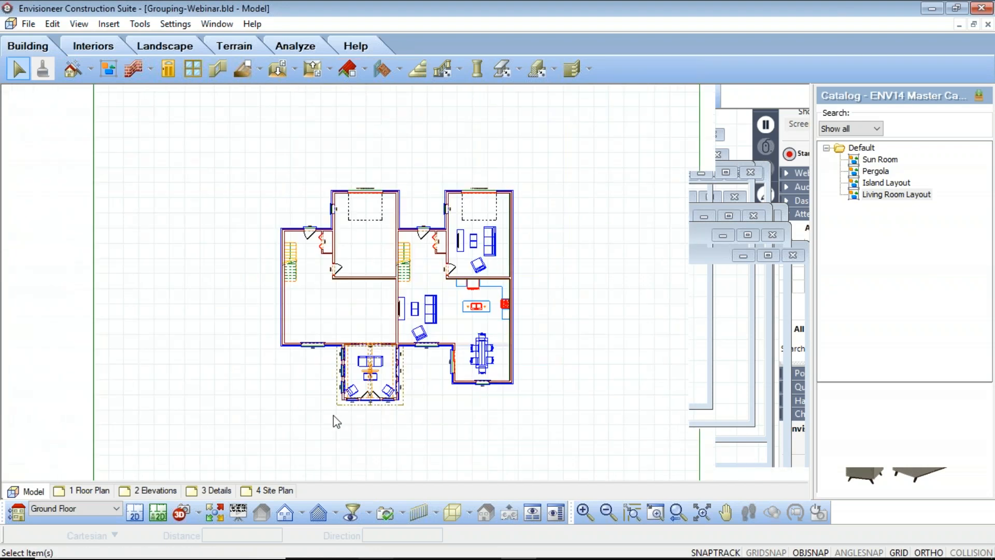
scroll(414, 254, "up", 2)
scroll(451, 298, "down", 2)
middle_click_drag(477, 284, 442, 224)
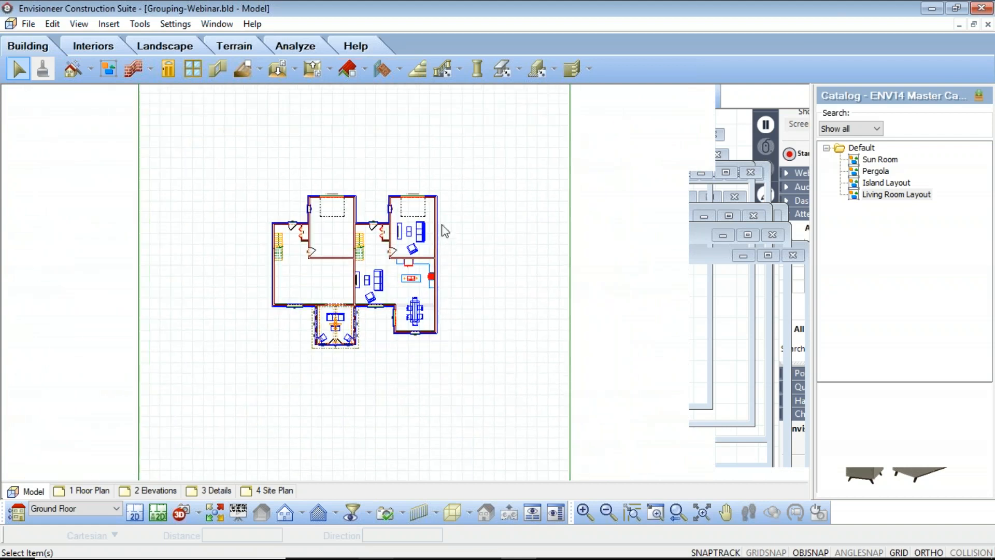
scroll(422, 260, "up", 2)
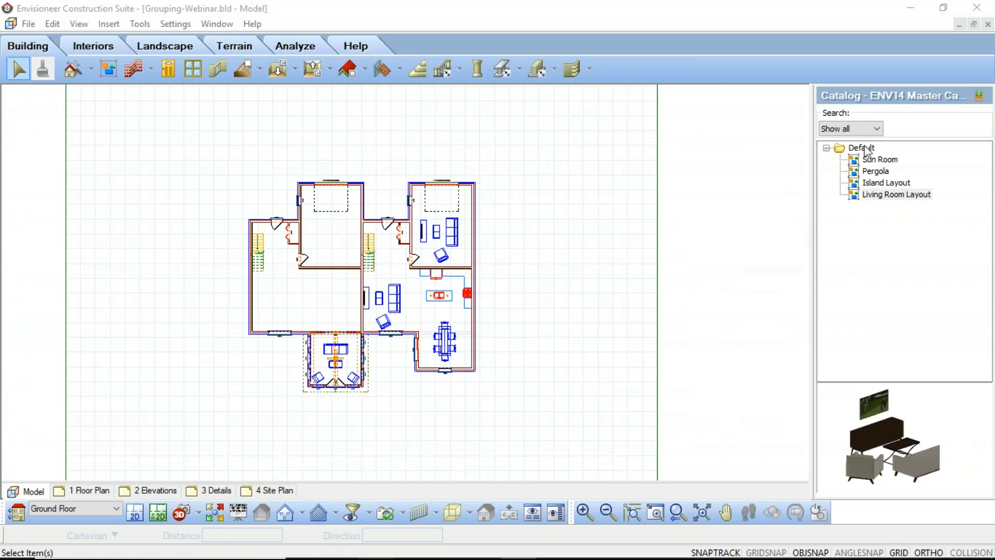
left_click(881, 160)
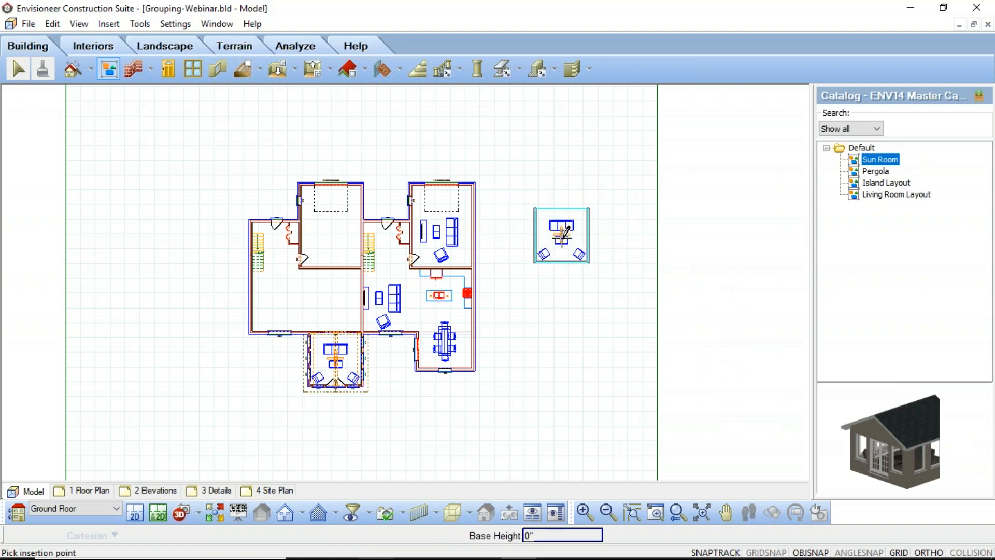
left_click(566, 238)
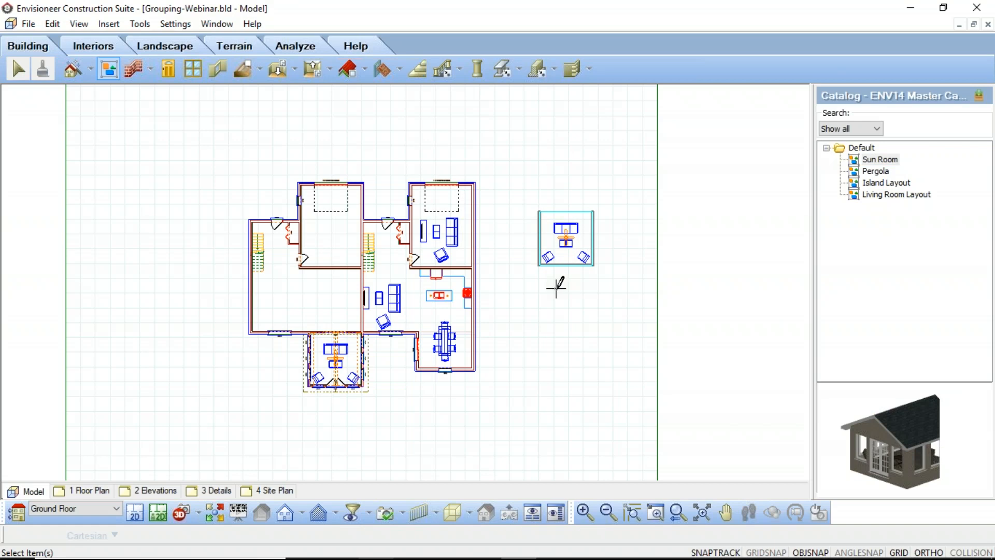
- Select the whole inserted sun room and rotate it about its open side's midpoint so that side faces the right unit
scroll(564, 245, "up", 2)
left_click_drag(645, 296, 490, 151)
right_click(520, 220)
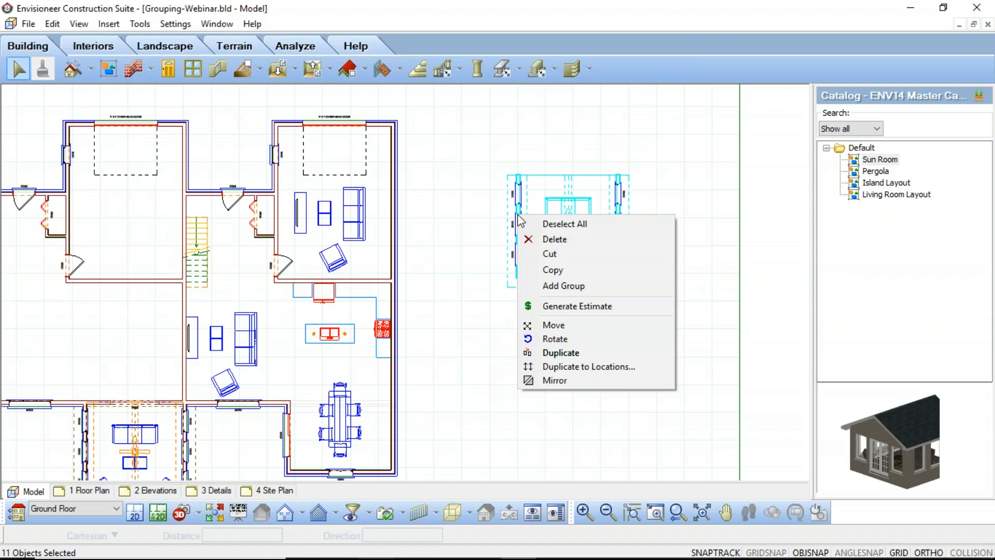
left_click(551, 338)
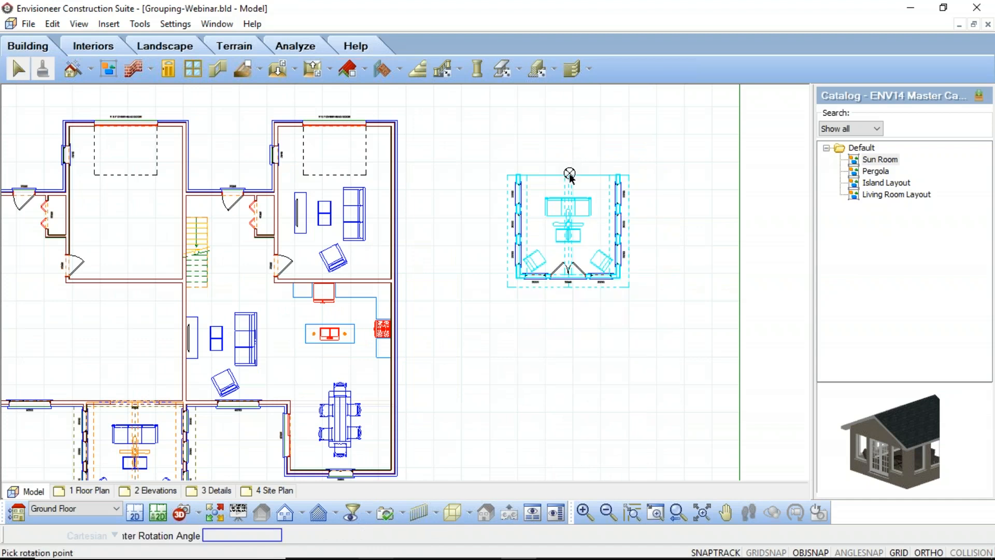
left_click(570, 174)
left_click(581, 155)
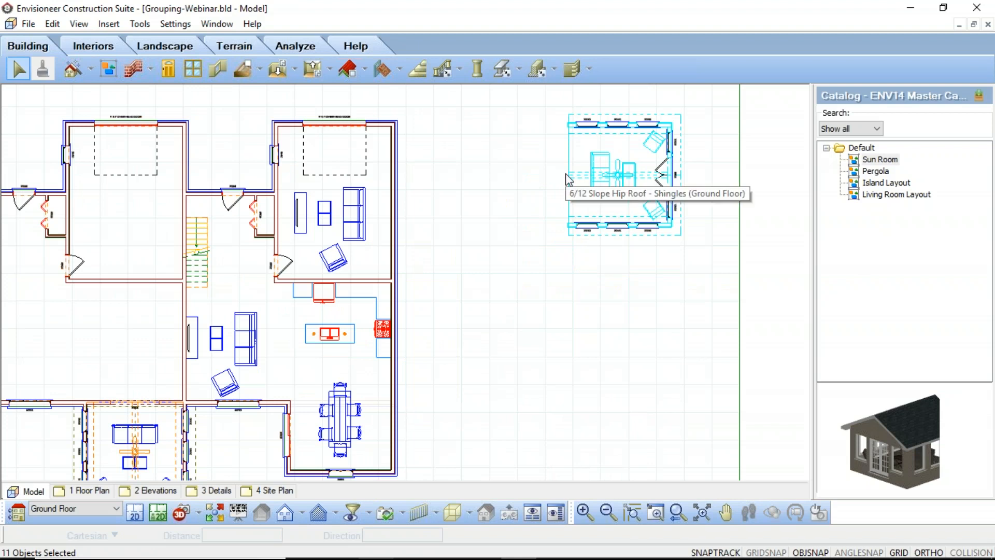
- Move the rotated sun room by its open side's midpoint onto the right unit's outer side wall
right_click(565, 173)
left_click(585, 282)
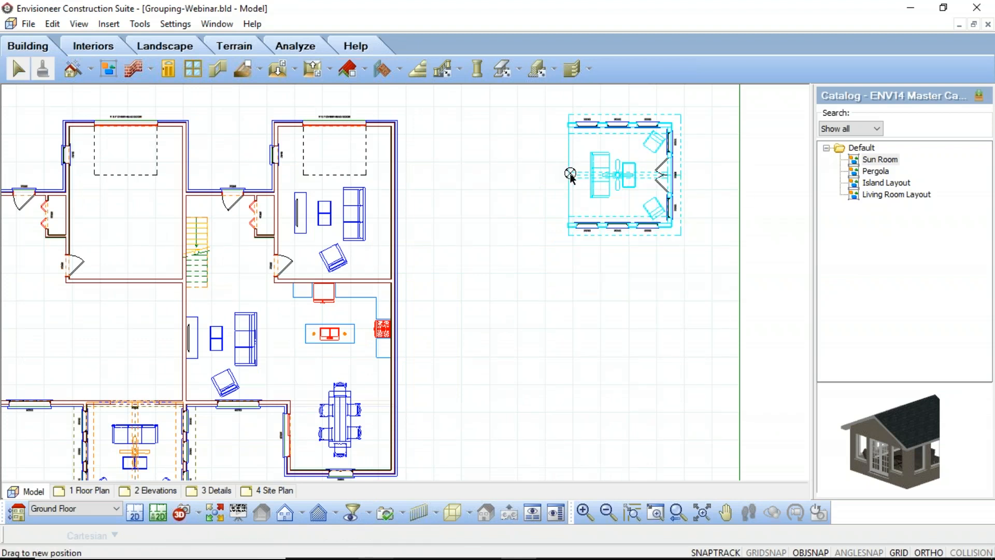
left_click(570, 174)
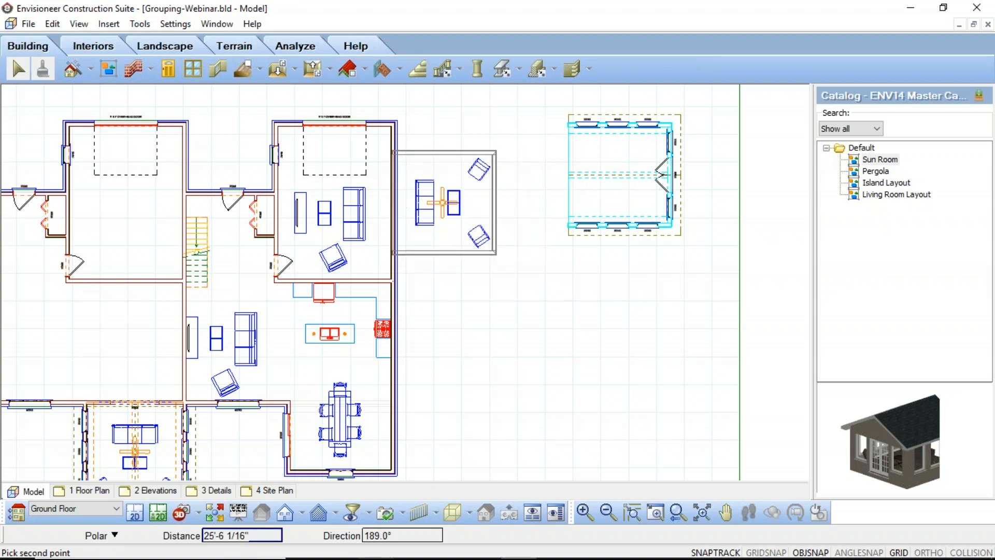
left_click(393, 203)
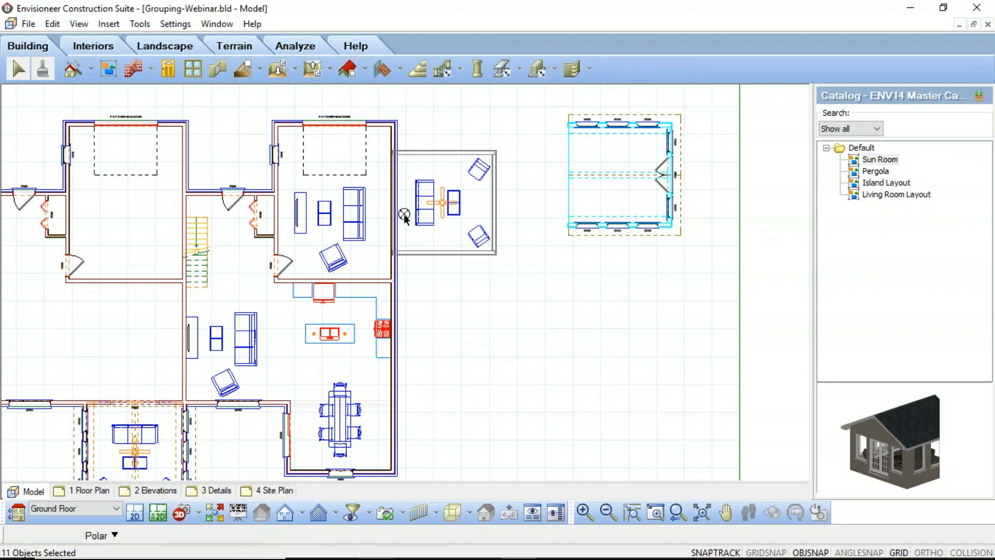
left_click(522, 366)
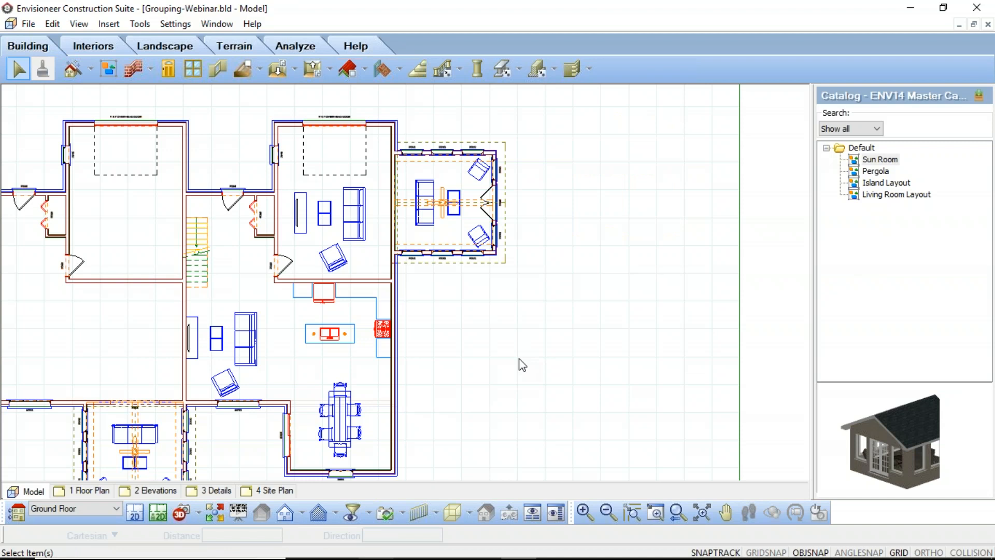
- Undo the sun room's move, rotation and insertion
left_click(52, 24)
left_click(61, 39)
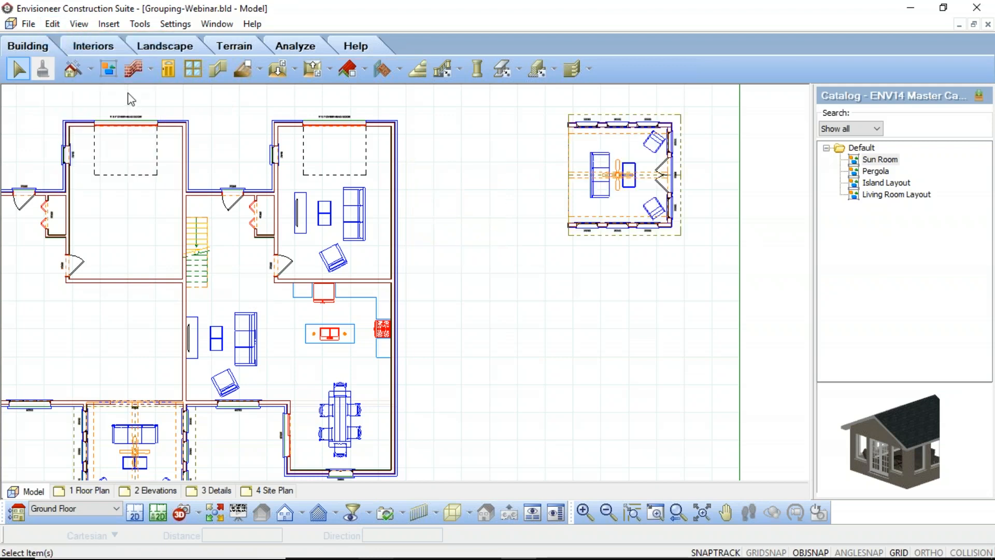
left_click(52, 24)
left_click(65, 40)
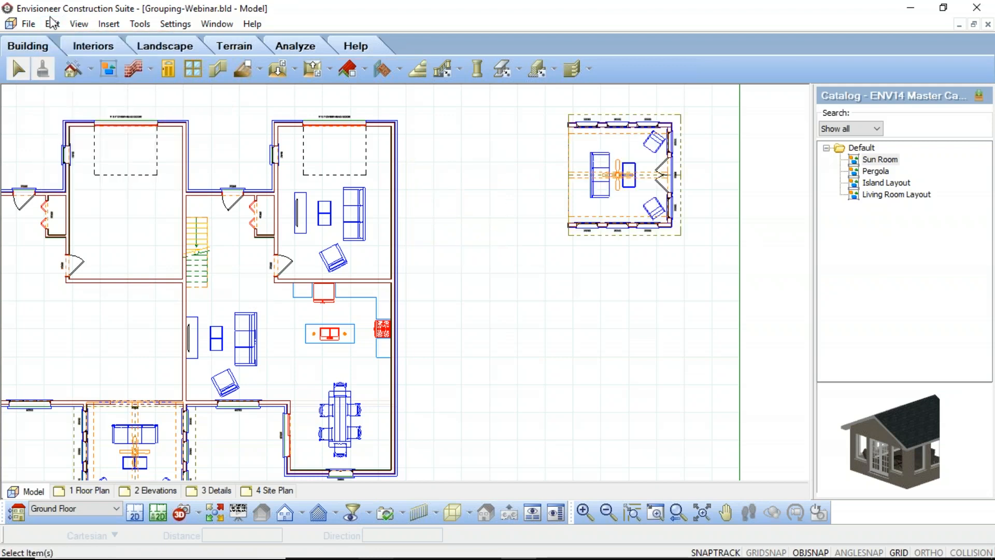
left_click(52, 24)
left_click(62, 39)
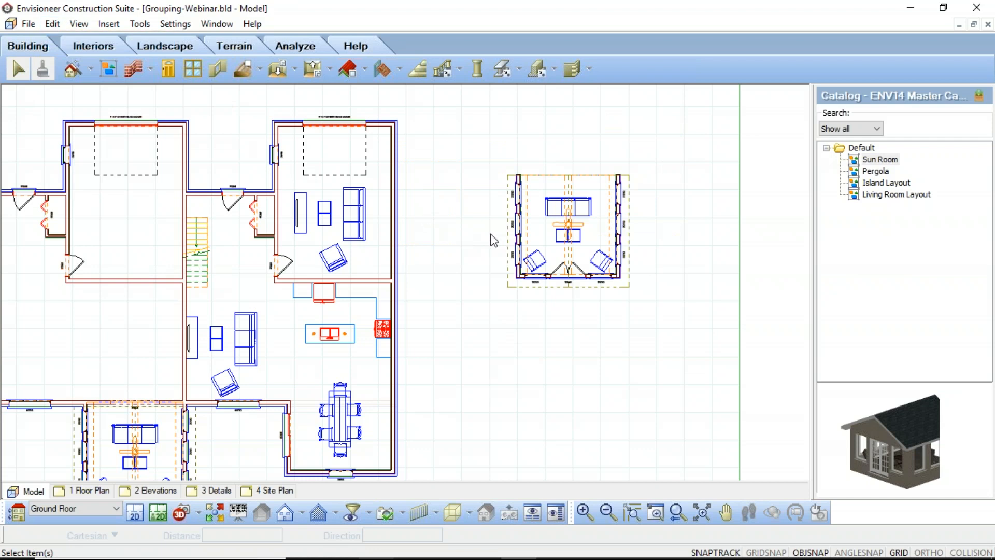
- Insert the Sun Room catalog group again at base height 0" on the open grid beside the right unit
left_click(880, 172)
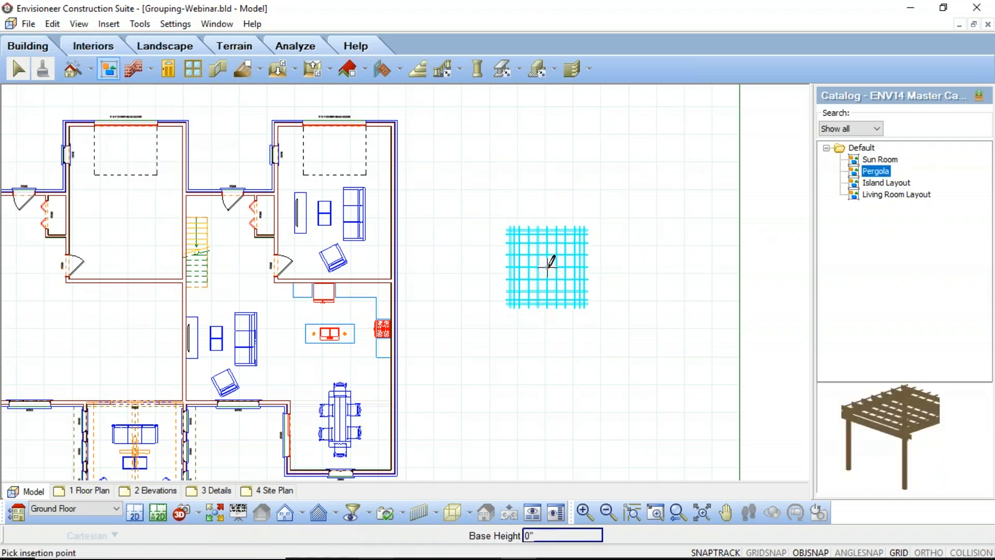
left_click(871, 160)
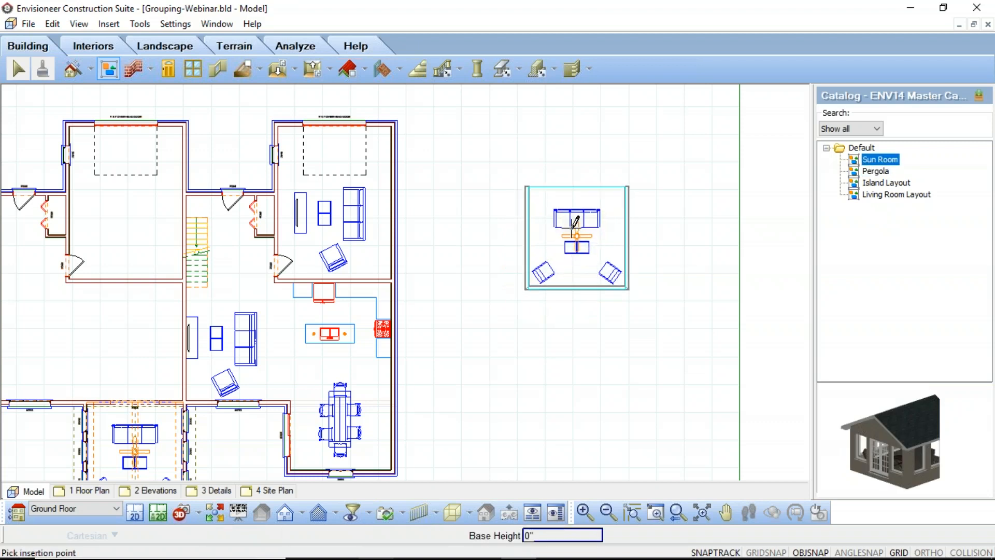
left_click(575, 215)
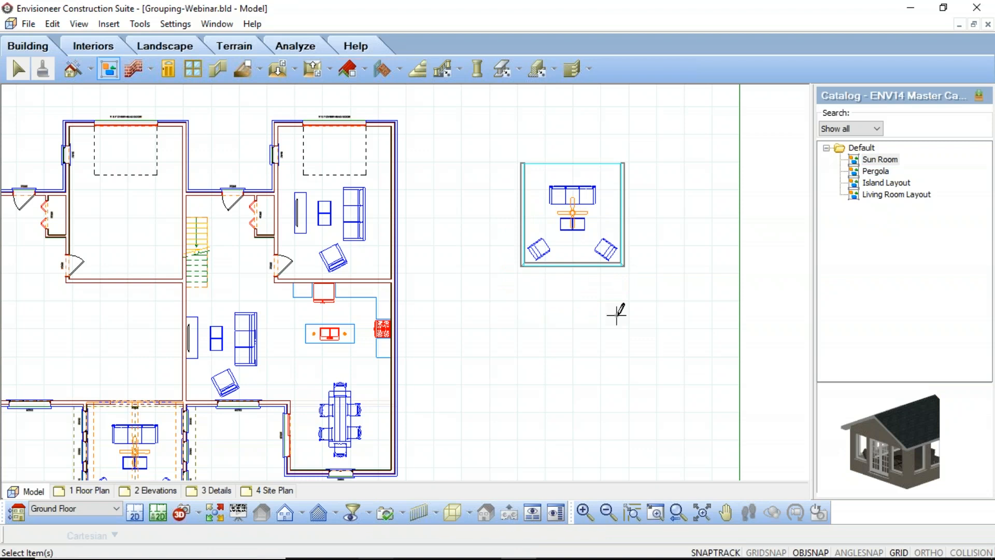
- Rotate the entire sun room 90° about the midpoint of its open side, using ortho to constrain the angle
left_click_drag(654, 308, 481, 128)
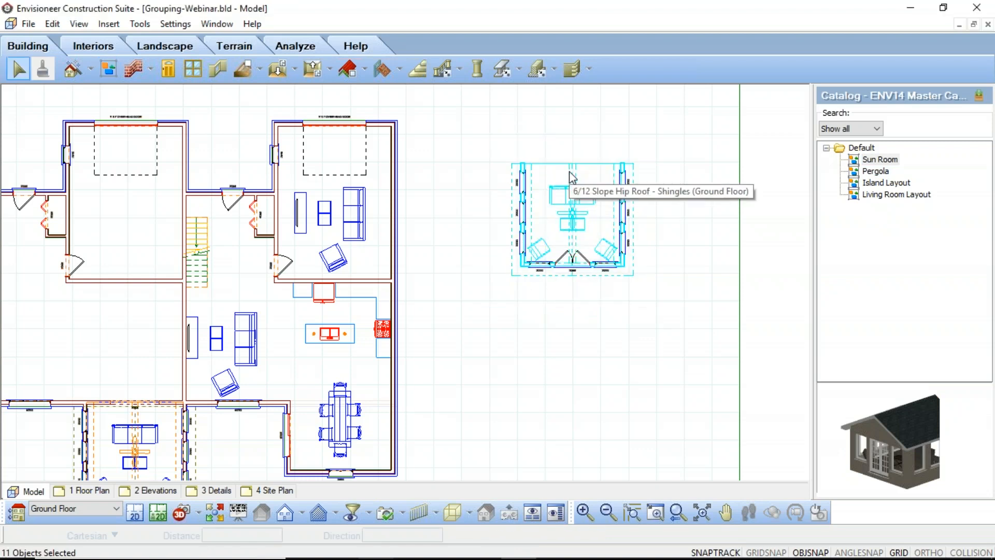
right_click(570, 174)
left_click(610, 299)
left_click(572, 162)
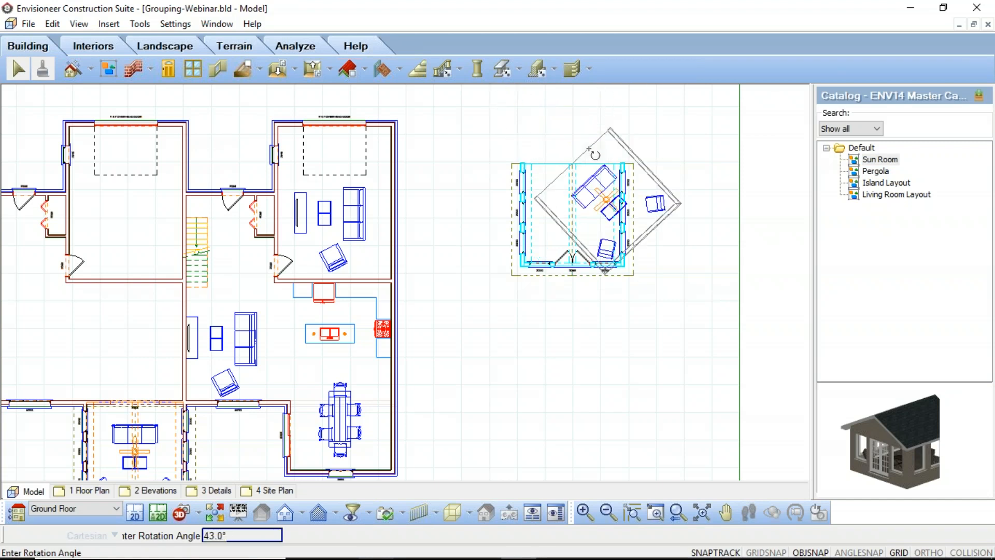
key("F8")
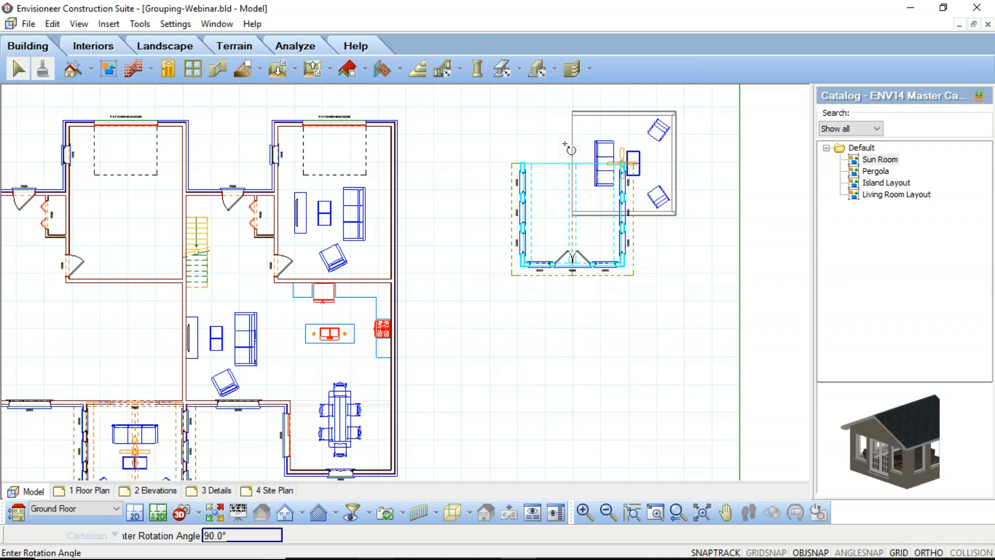
left_click(571, 150)
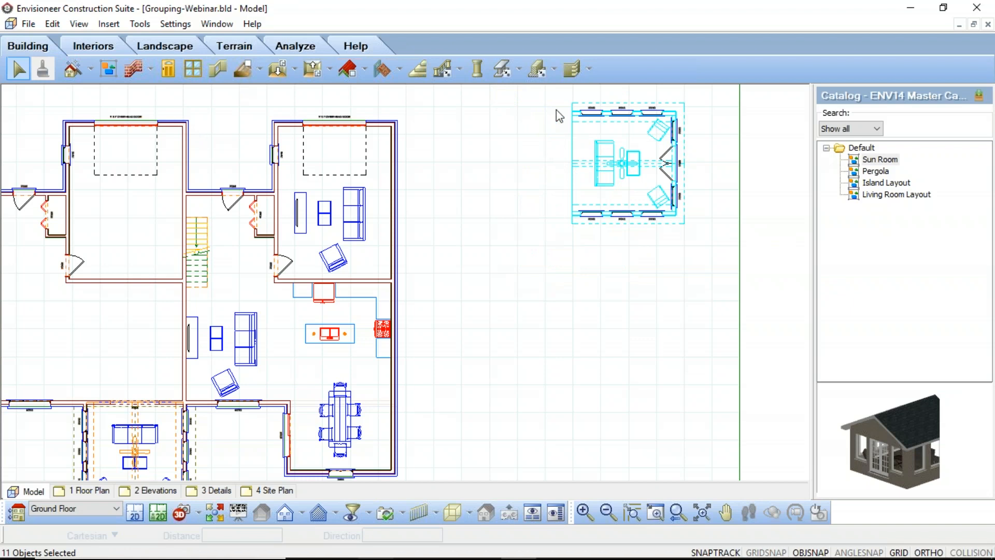
- Move the sun room by its open side's midpoint to attach it to the right unit's outer side wall
right_click(575, 166)
left_click(580, 162)
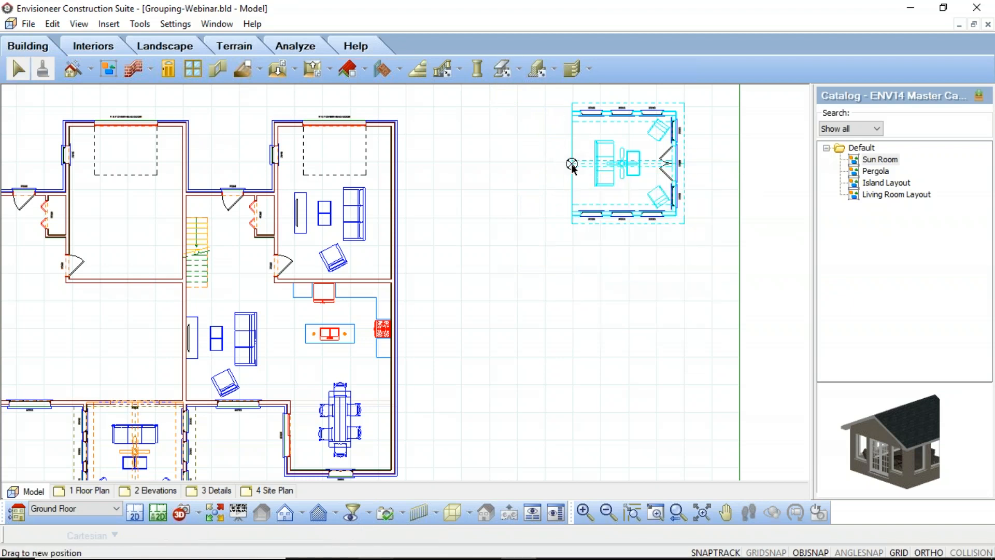
left_click(572, 162)
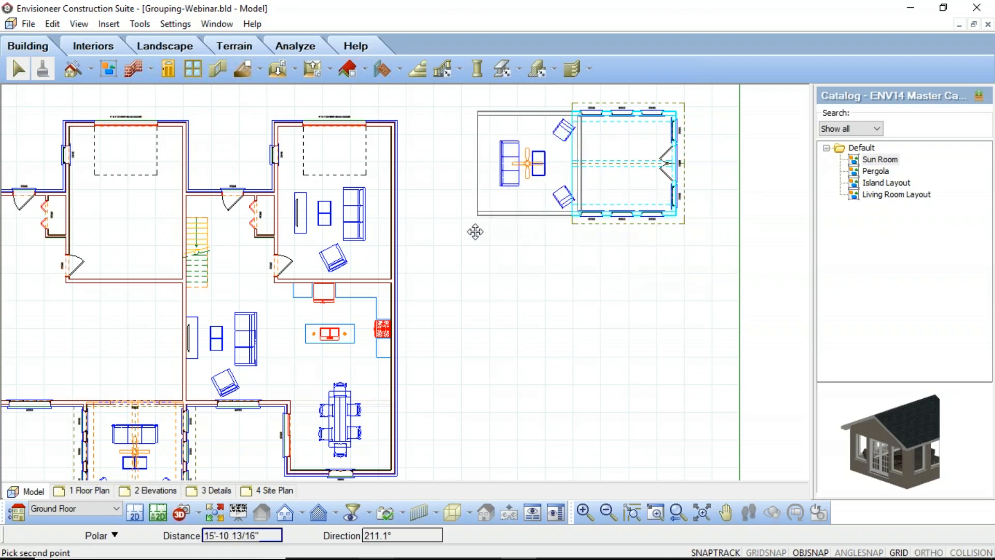
left_click(390, 193)
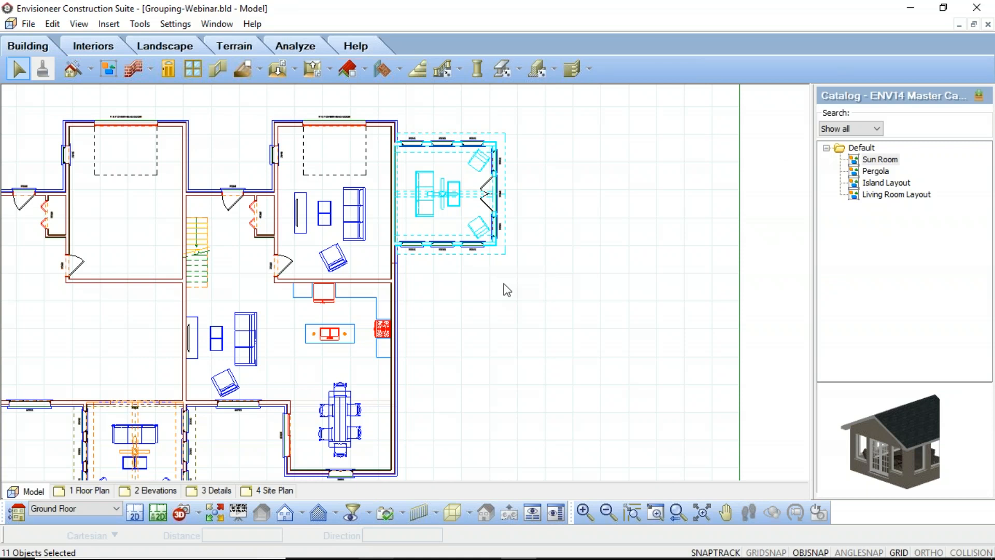
- Choose the Pergola group for insertion, set its catalog preview to Rendered Outline and turn the preview model
left_click(881, 171)
scroll(730, 205, "down", 3)
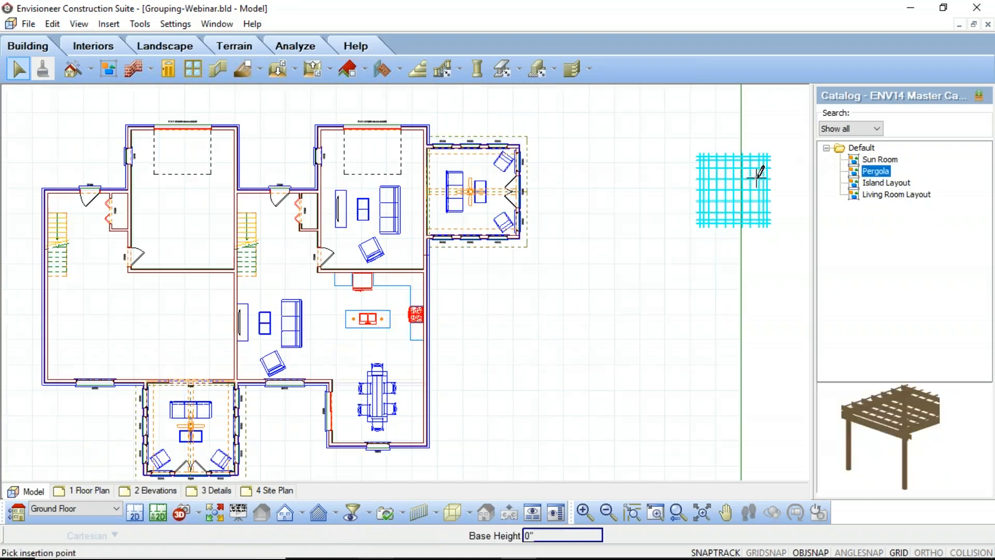
right_click(910, 425)
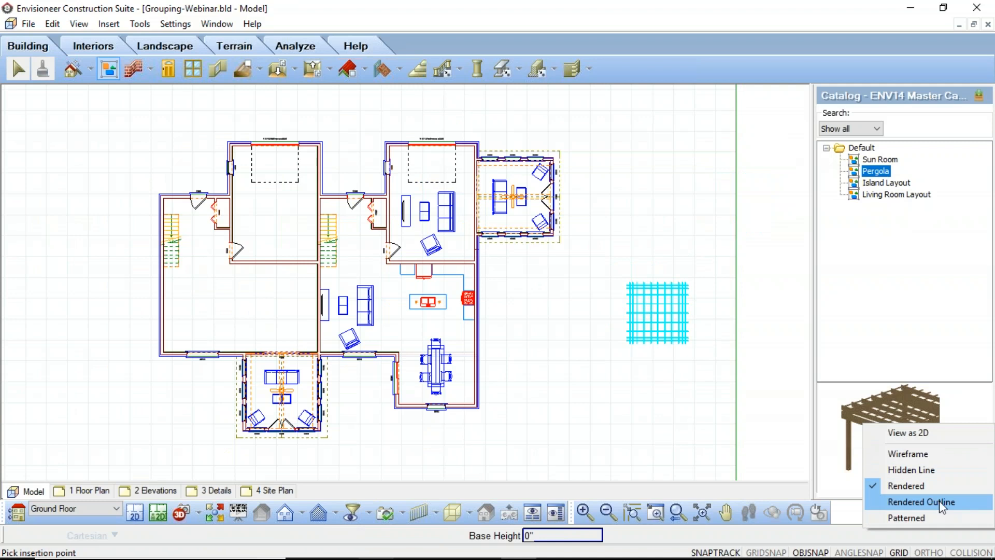
left_click(940, 506)
mouse_move(917, 441)
left_mouse_down()
mouse_move(902, 433)
mouse_move(920, 441)
mouse_move(907, 464)
mouse_move(858, 453)
mouse_move(912, 466)
mouse_move(913, 444)
mouse_move(915, 457)
left_mouse_up()
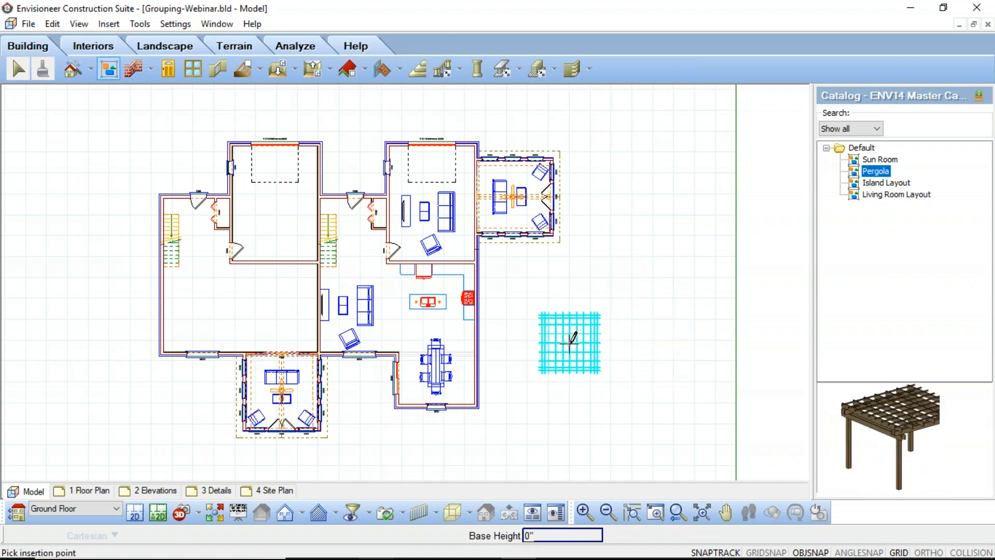
- Place the pergola at base height 0" just outside the double doors of the left unit's sun room
scroll(640, 193, "down", 2)
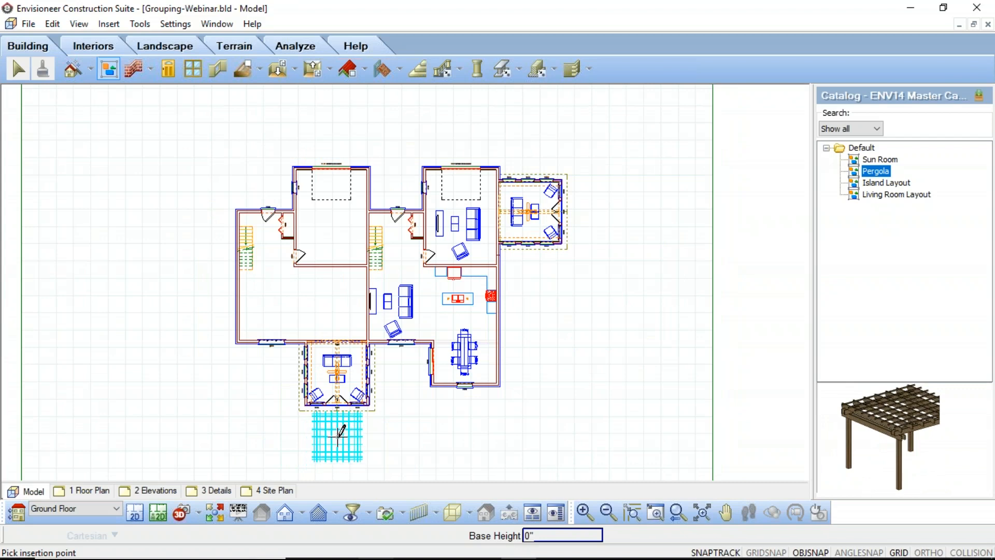
left_click(338, 436)
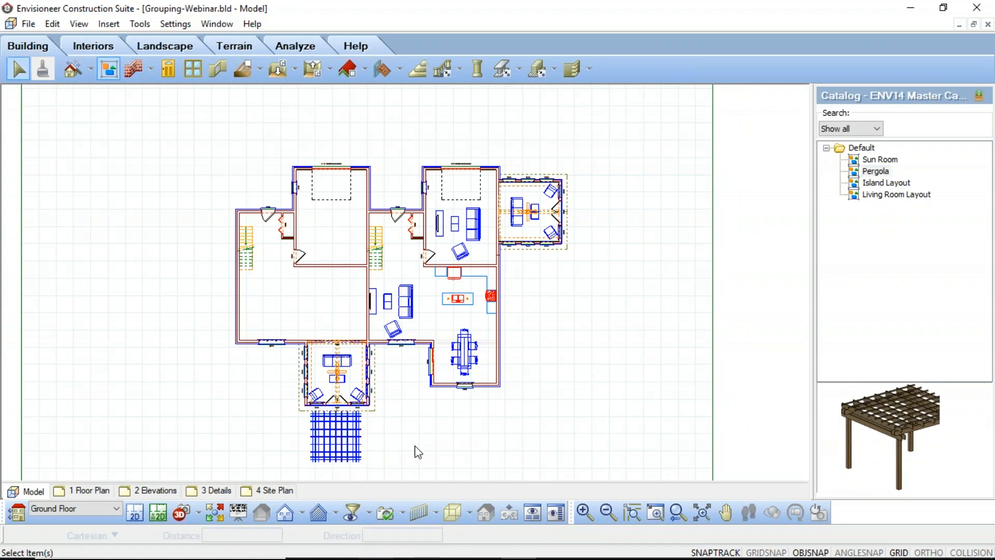
right_click(419, 453)
left_click(464, 308)
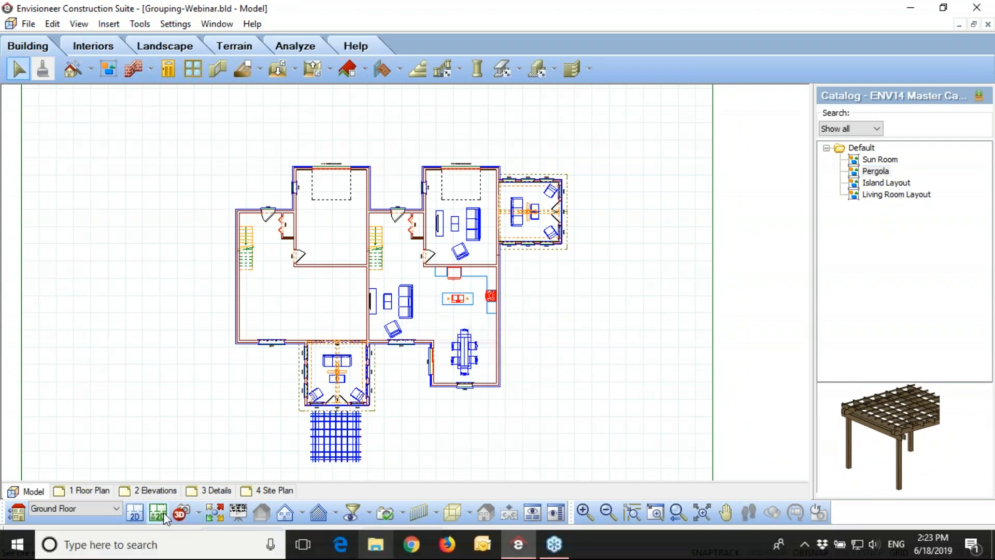
- Open the 3D camera view and reposition the viewpoint outside to examine the pergola in front of the left unit's sun room
left_click(183, 512)
left_click(216, 495)
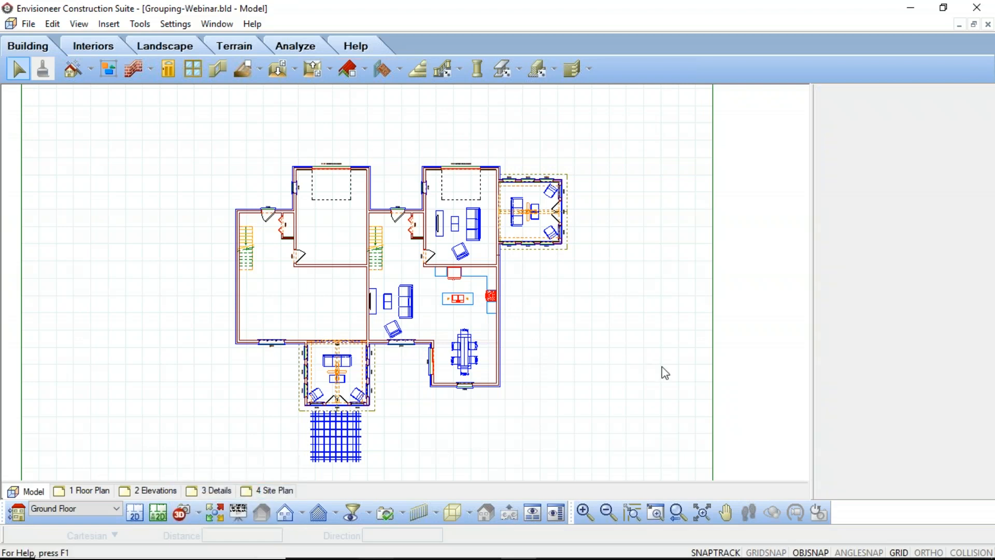
mouse_move(981, 272)
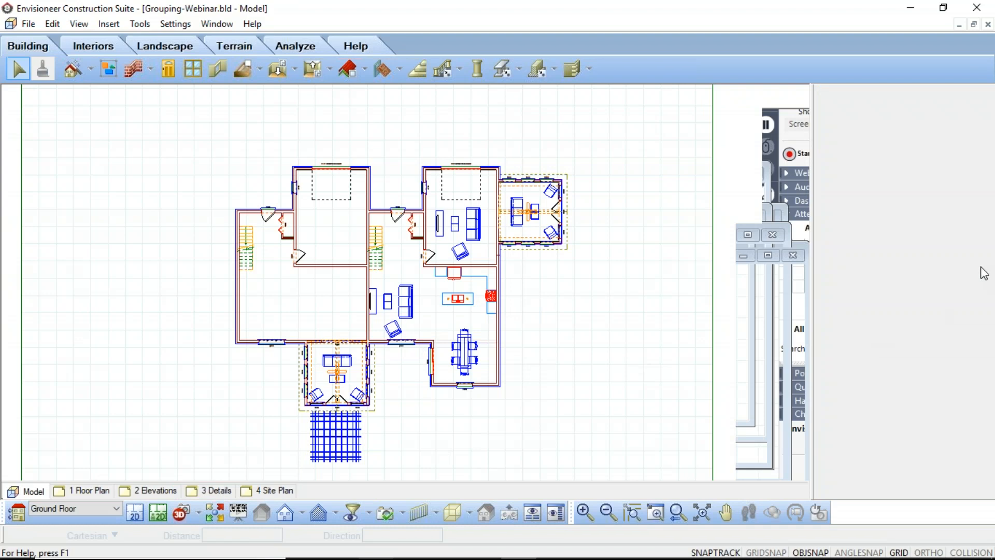
left_click(792, 256)
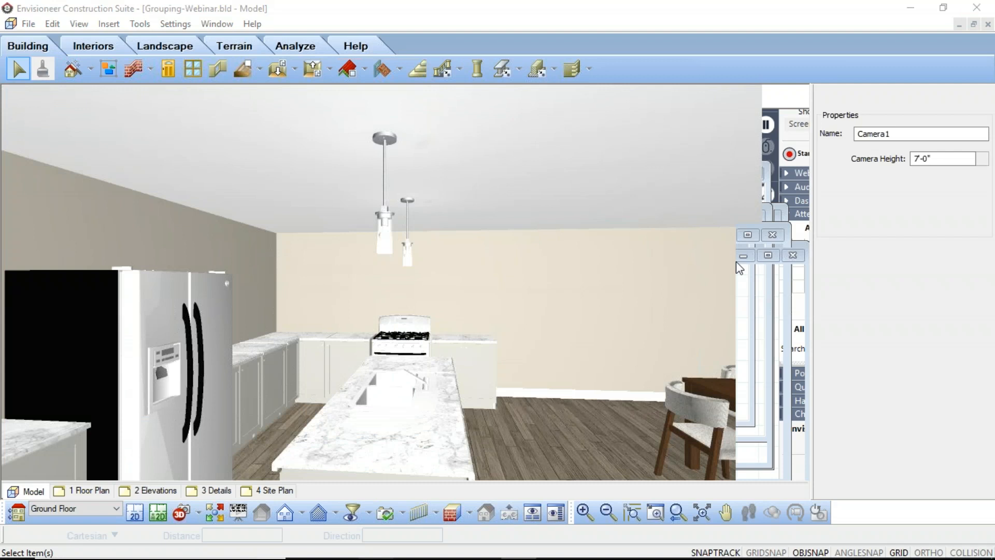
left_click_drag(373, 313, 600, 513)
left_click_drag(629, 360, 612, 386)
right_click(707, 193)
left_click(746, 203)
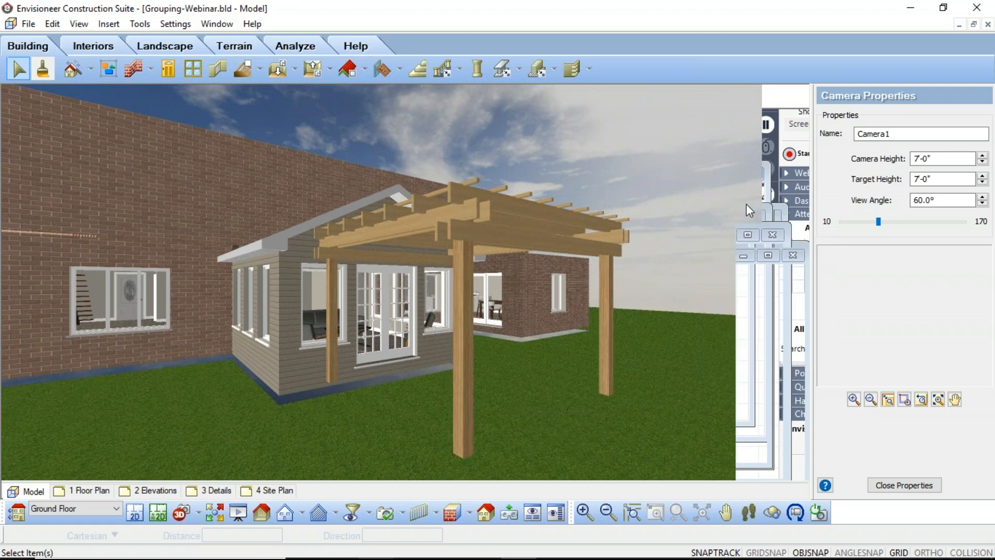
- Select individual 2x8 beams at the pergola's outer edge to inspect them, and return to the 2D ground floor plan
left_click(481, 247)
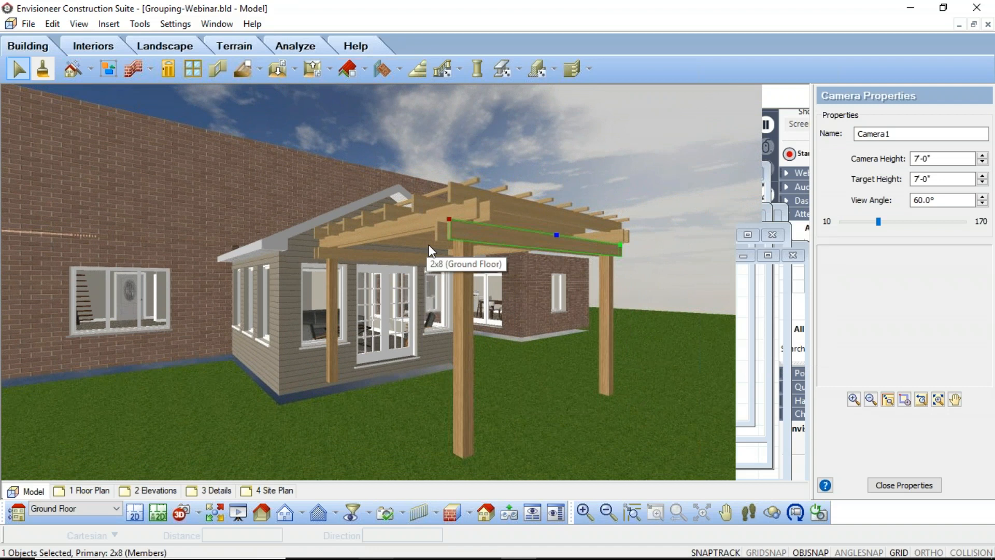
key("Left")
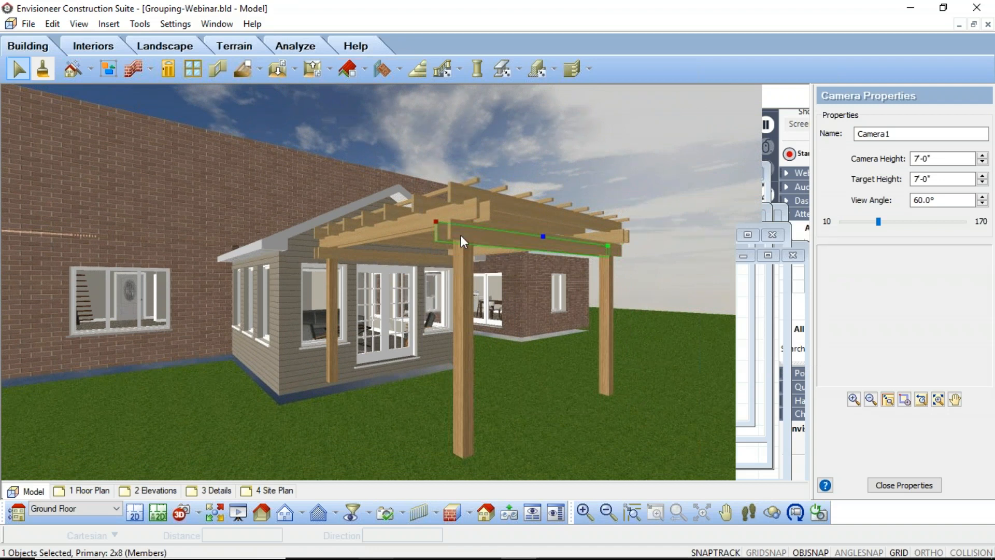
key("Right")
left_click(134, 514)
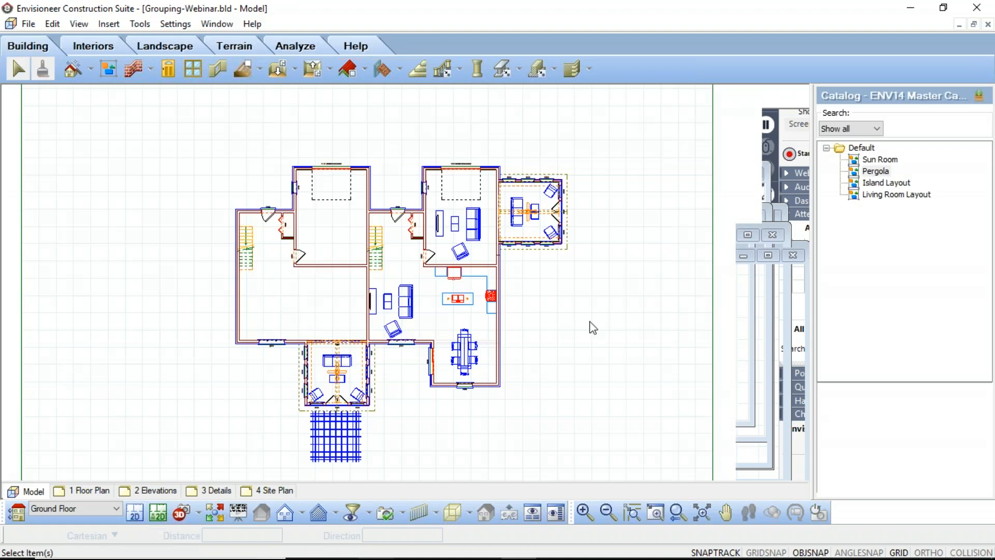
scroll(571, 299, "down", 2)
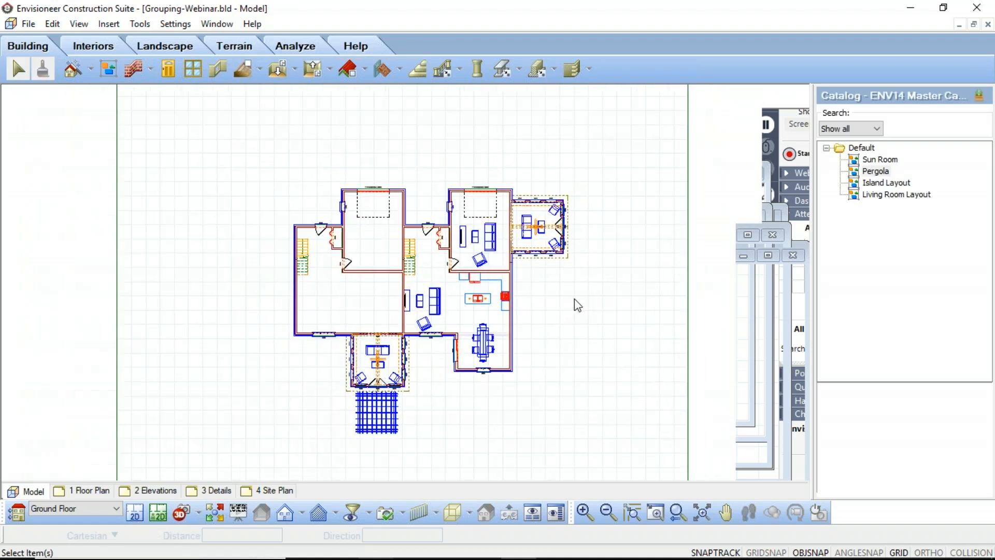